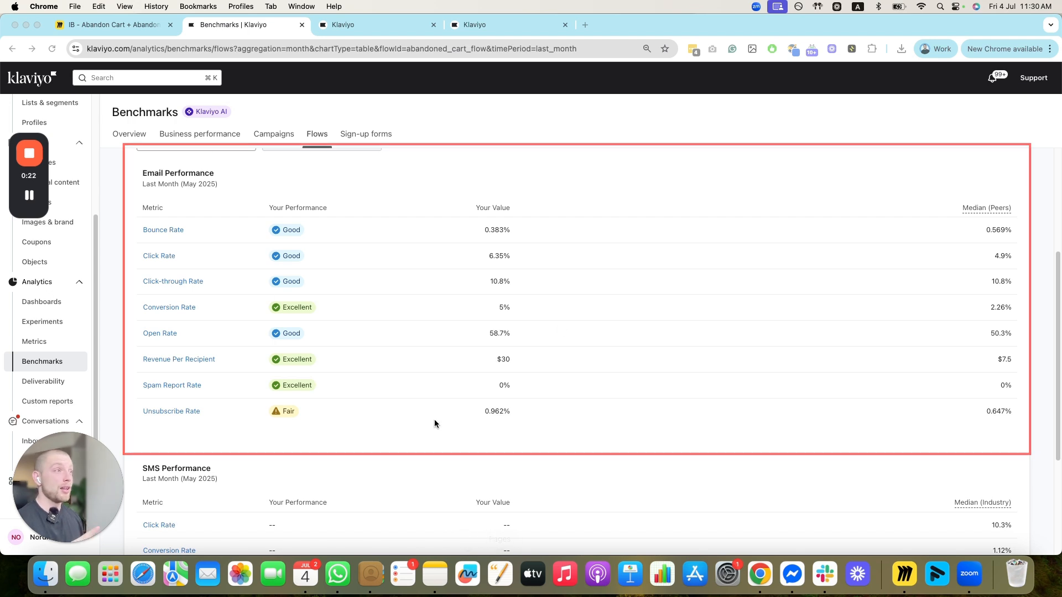
Switch to the Miro board and examine the Abandon Cart and Abandon Checkout flow diagrams with their notes.
scroll(241, 238, up, 3)
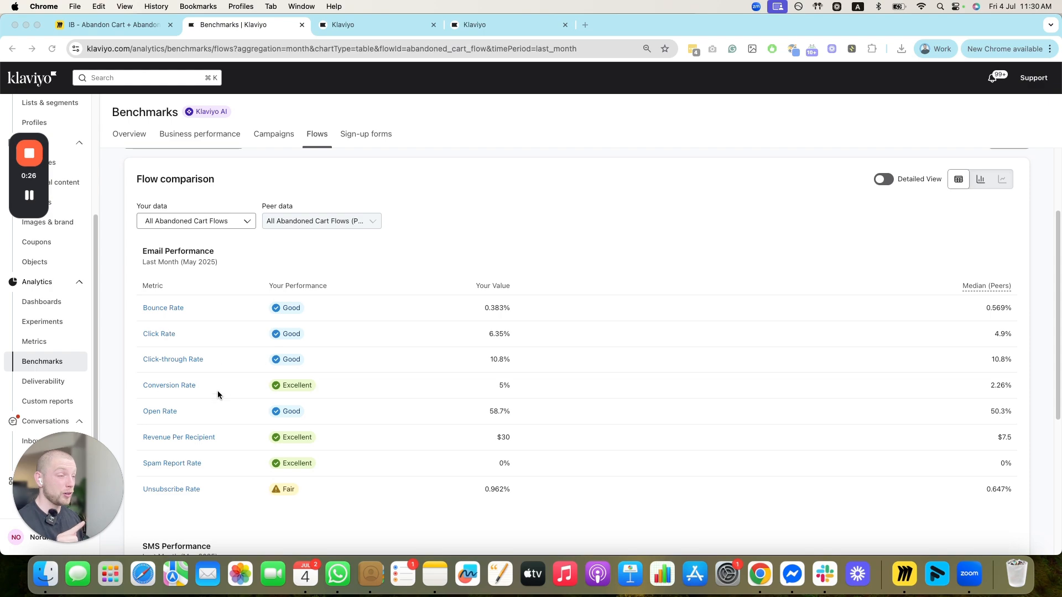
click(124, 27)
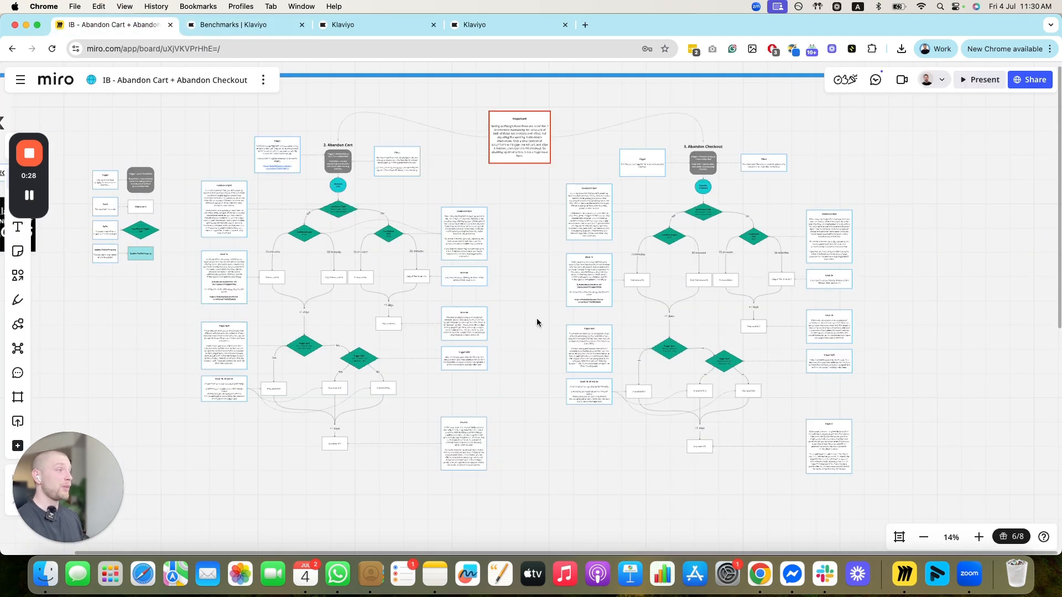
scroll(520, 327, up, 5)
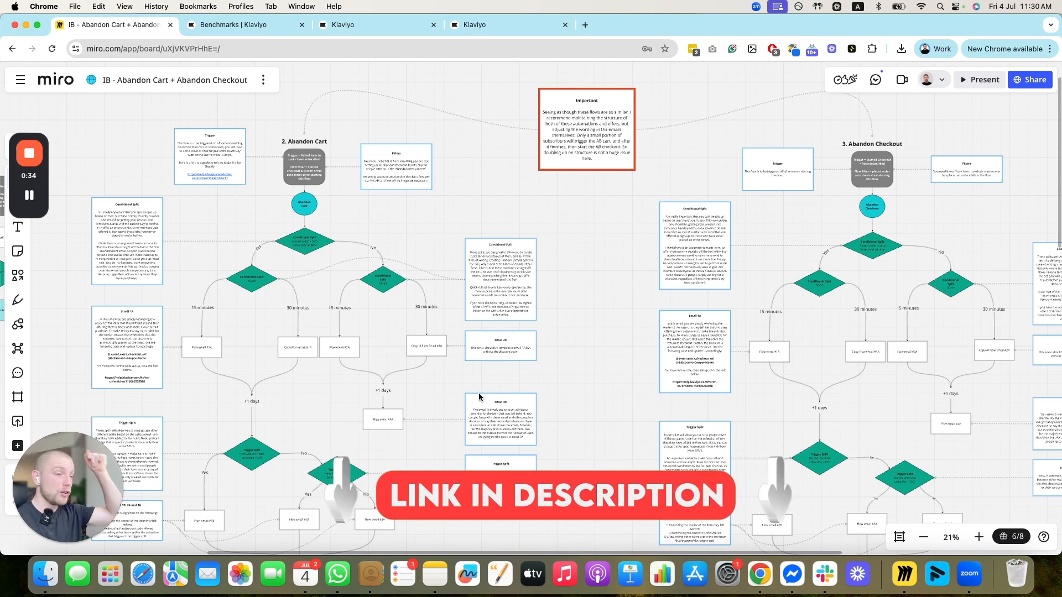
scroll(479, 395, down, 3)
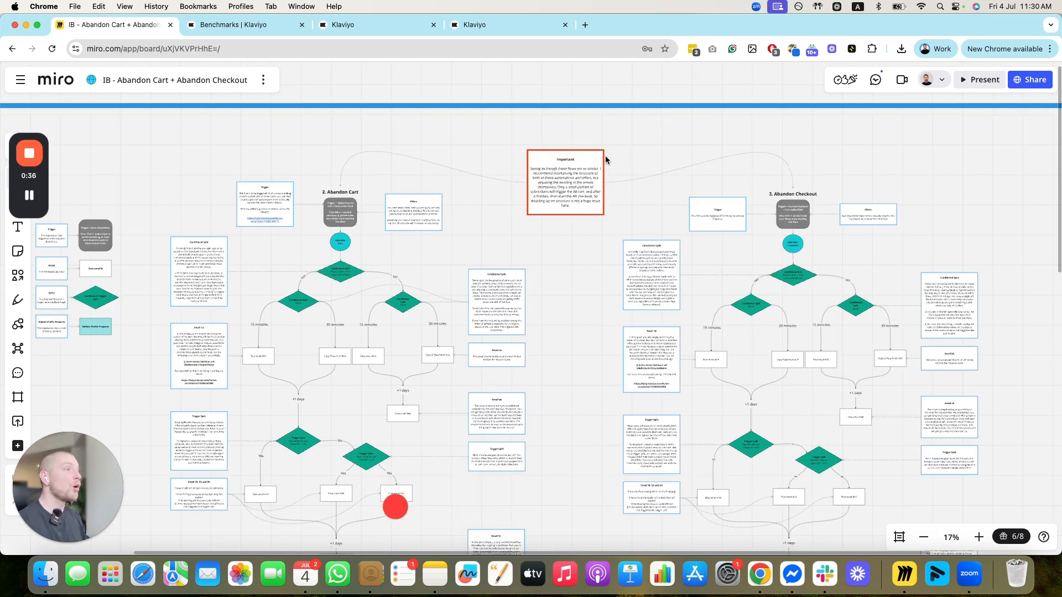
scroll(525, 226, up, 3)
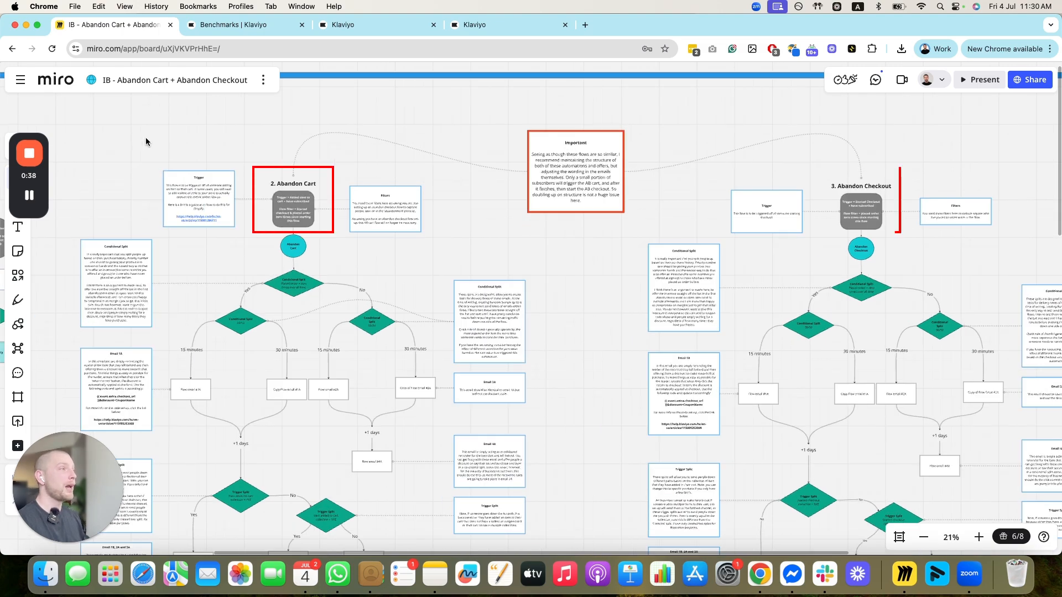
drag(483, 282, 612, 192)
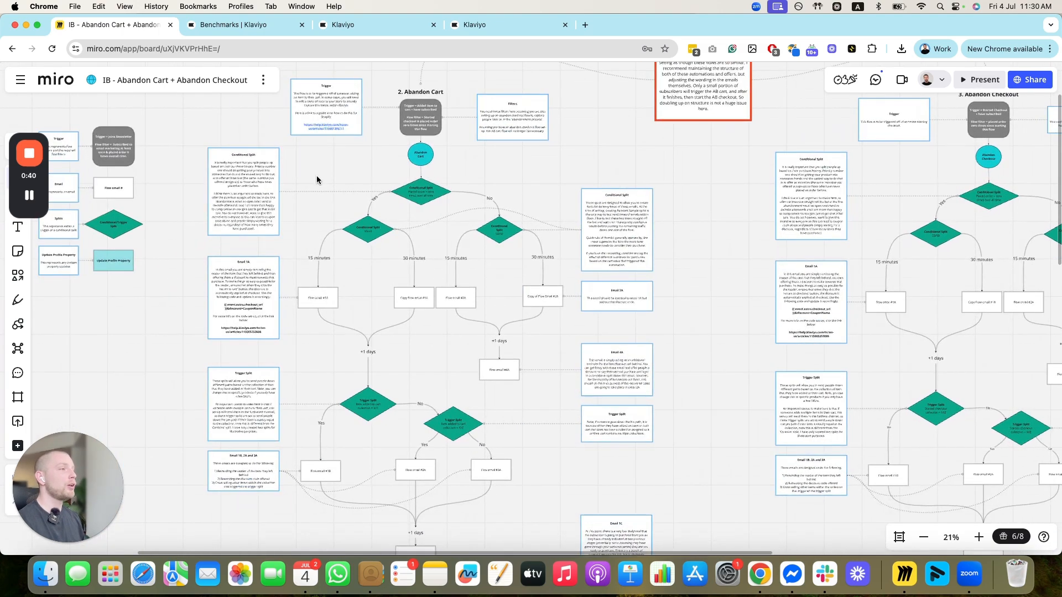
scroll(735, 514, up, 1)
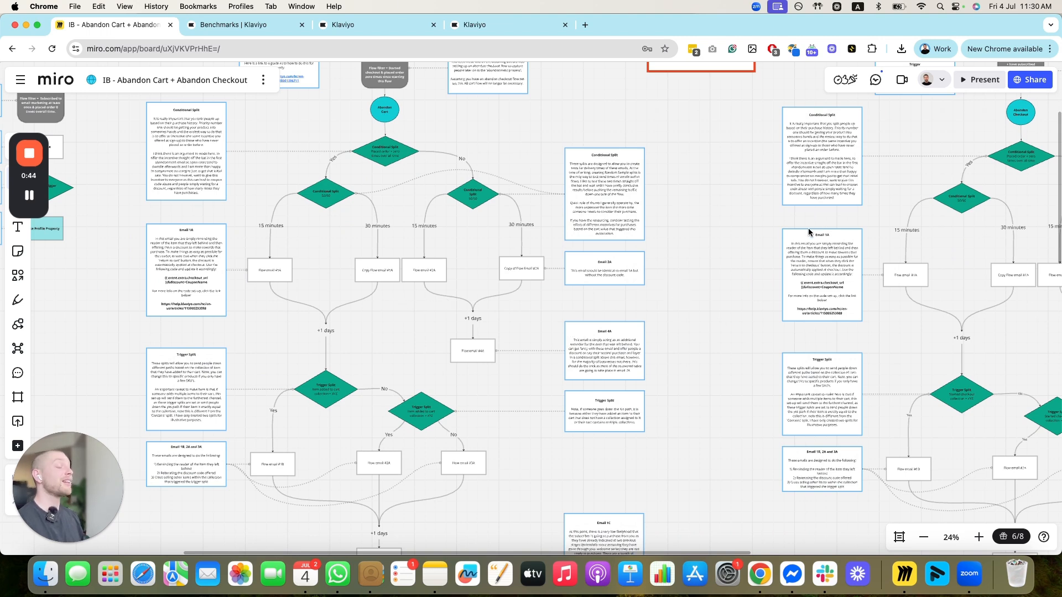
drag(808, 232, 747, 306)
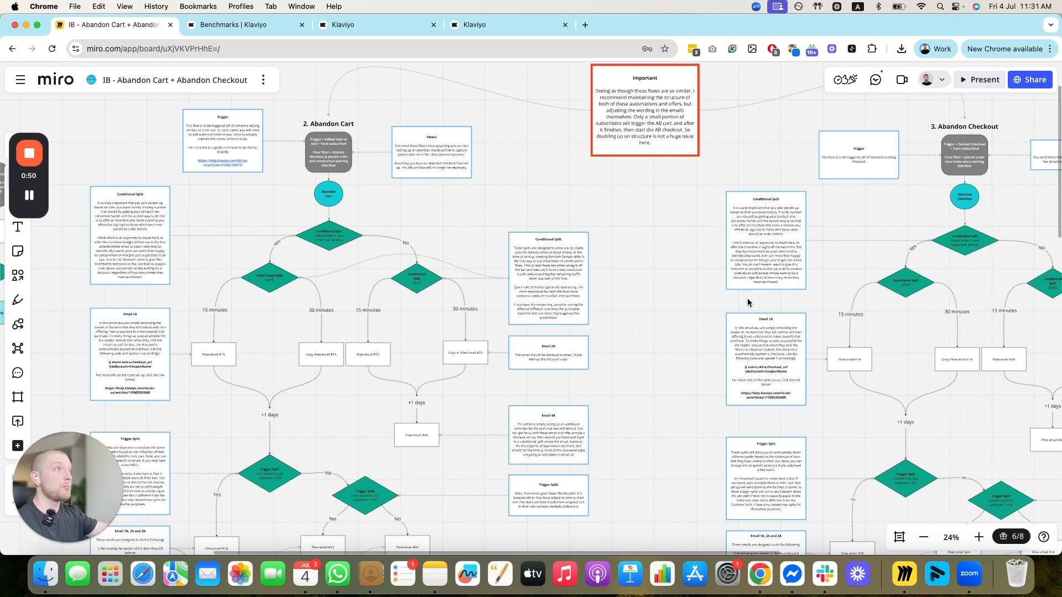
Switch to Klaviyo, close the existing Abandon Cart flow, and start building a new flow from scratch.
click(364, 28)
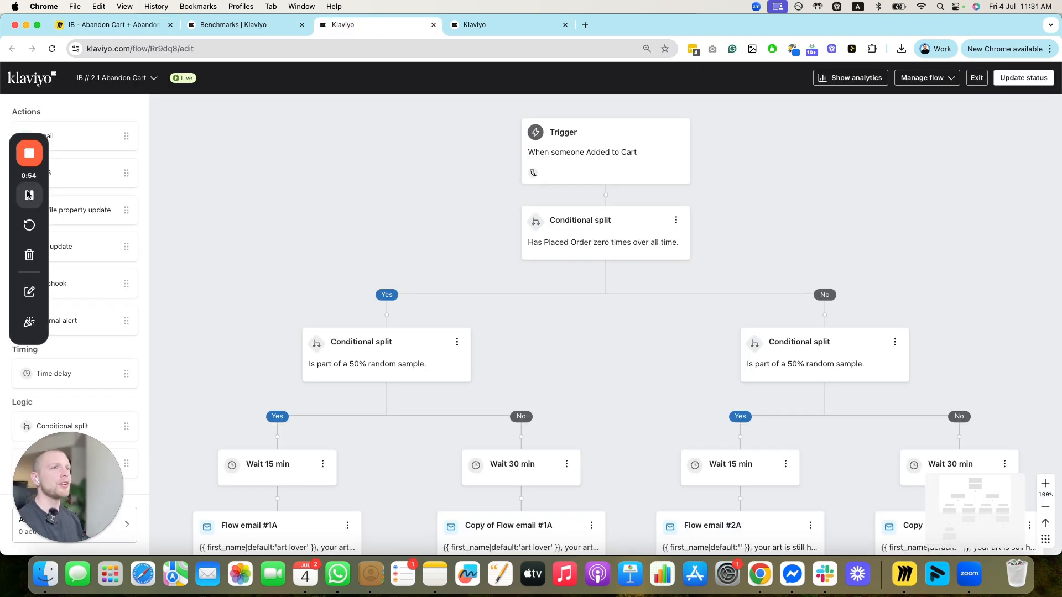
key(super+w)
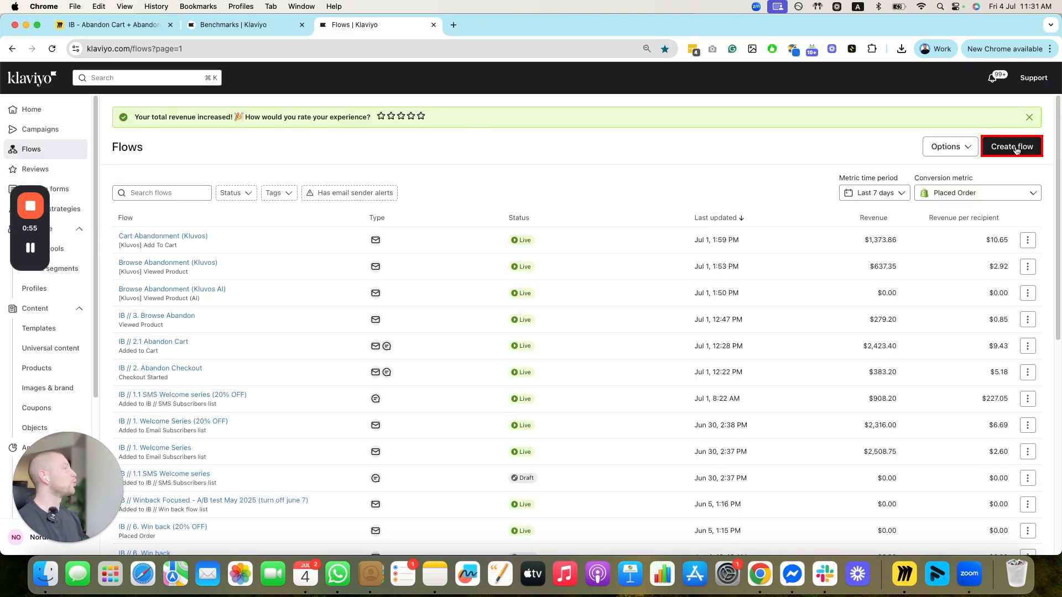
click(1011, 147)
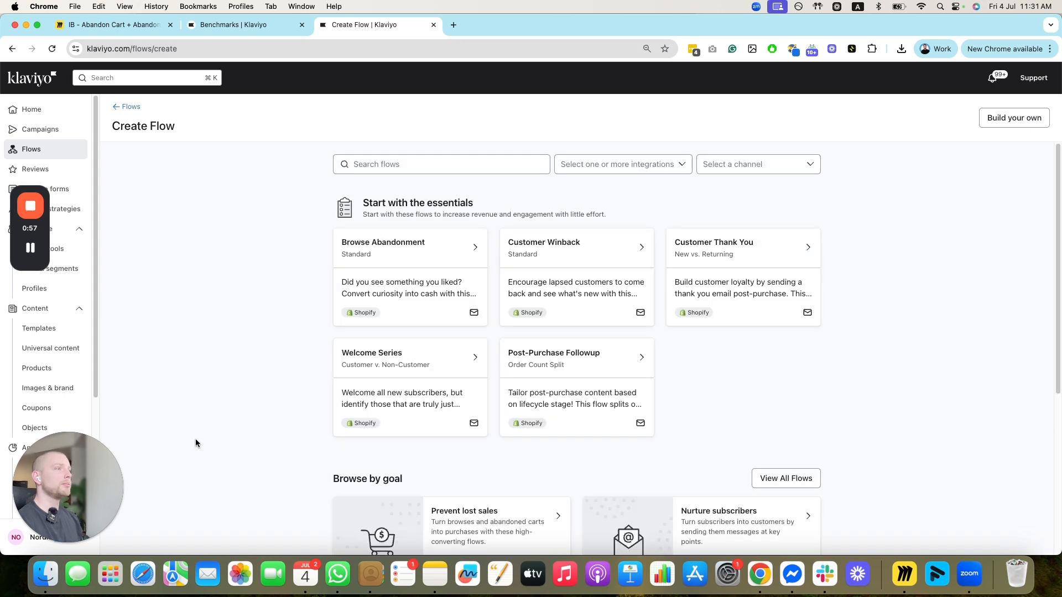
click(1025, 122)
Name the new flow "IB // Abandon Cart" and choose to create it manually.
key(super+a)
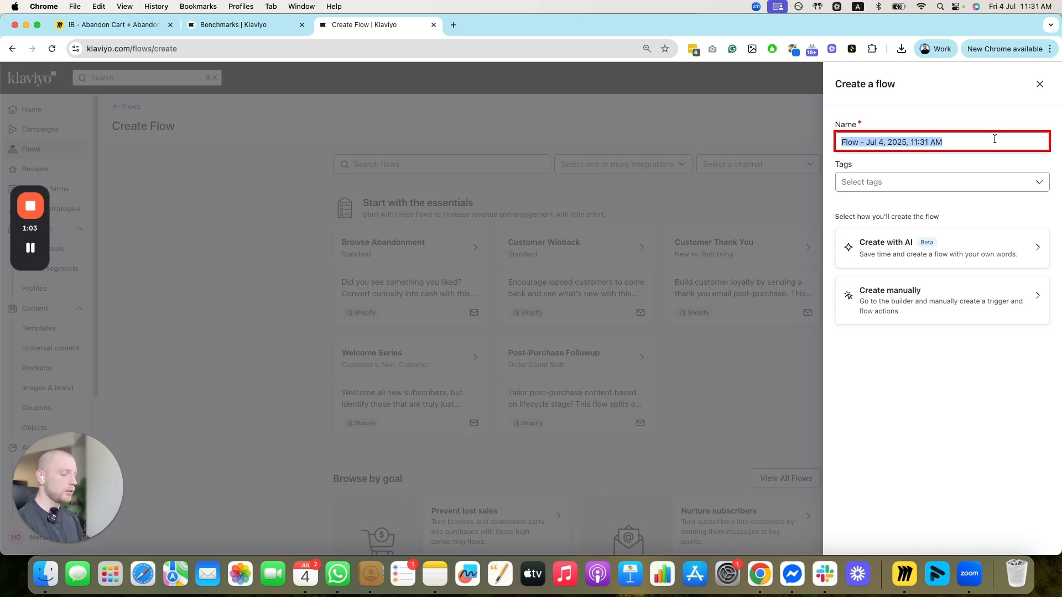
key(BackSpace)
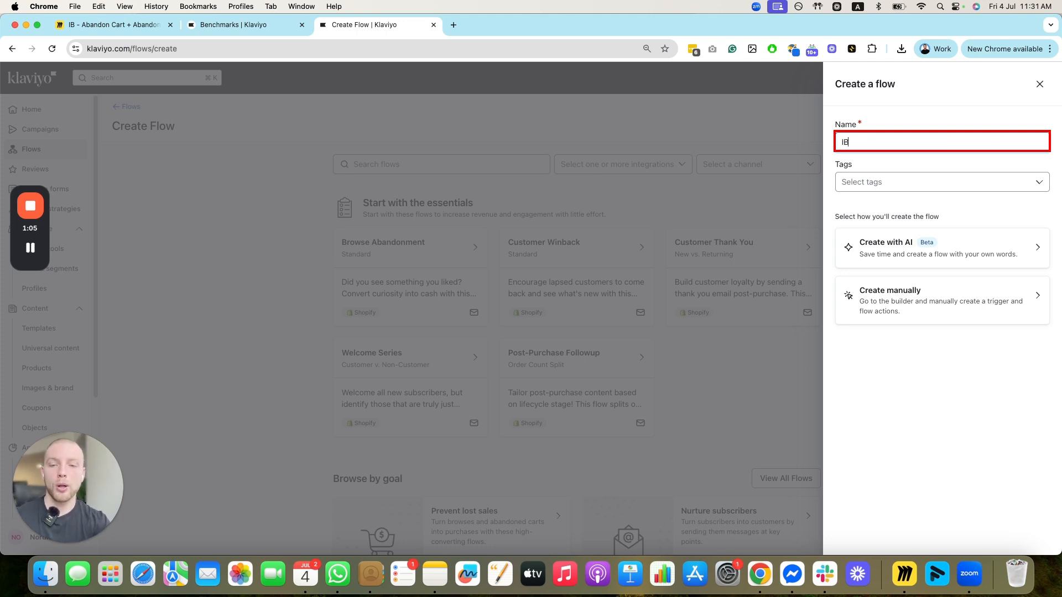
text(IB //)
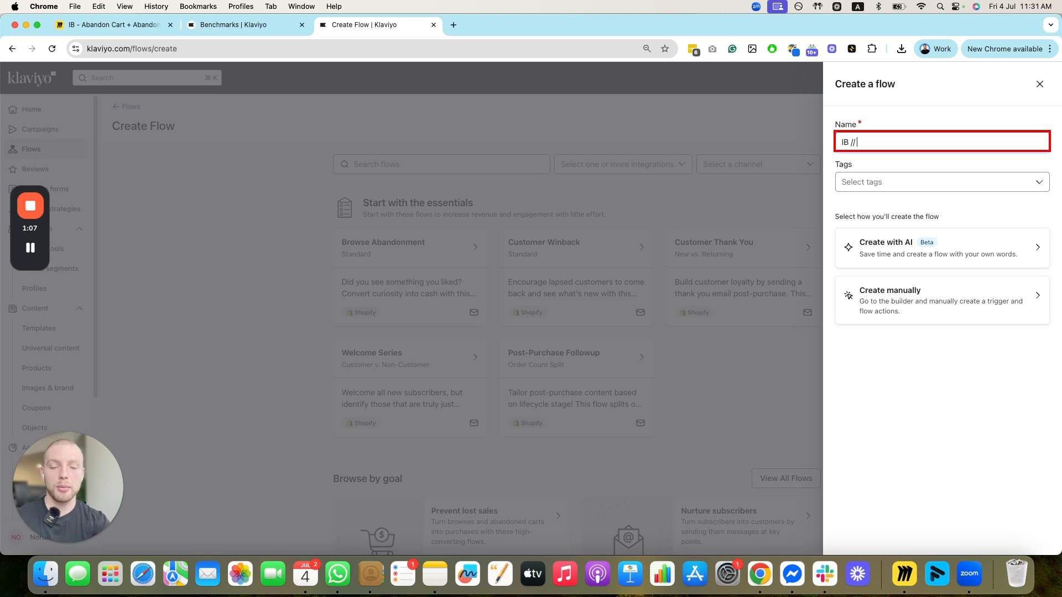
text( Te)
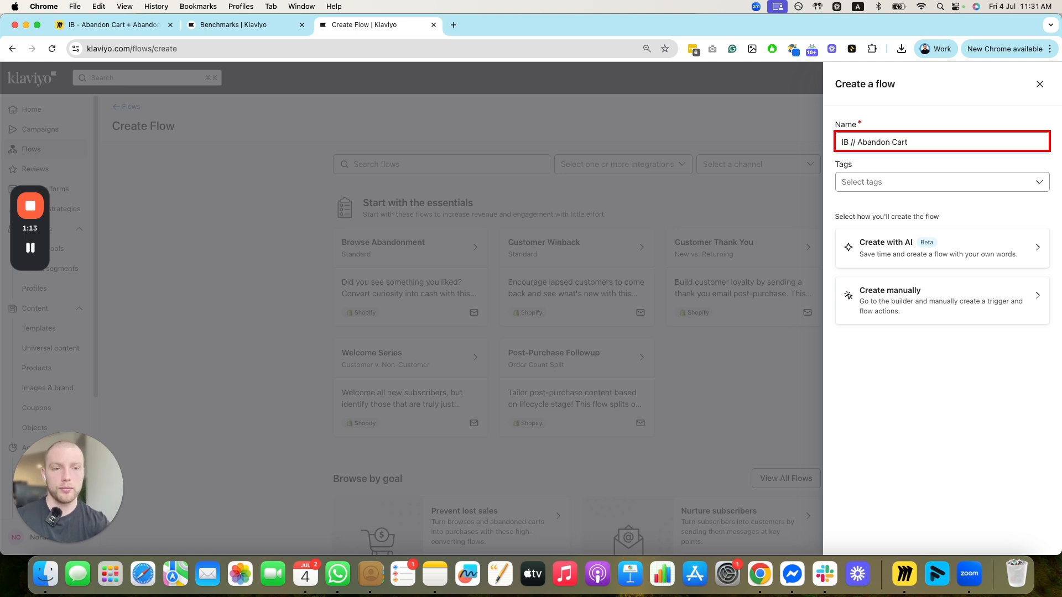
click(950, 314)
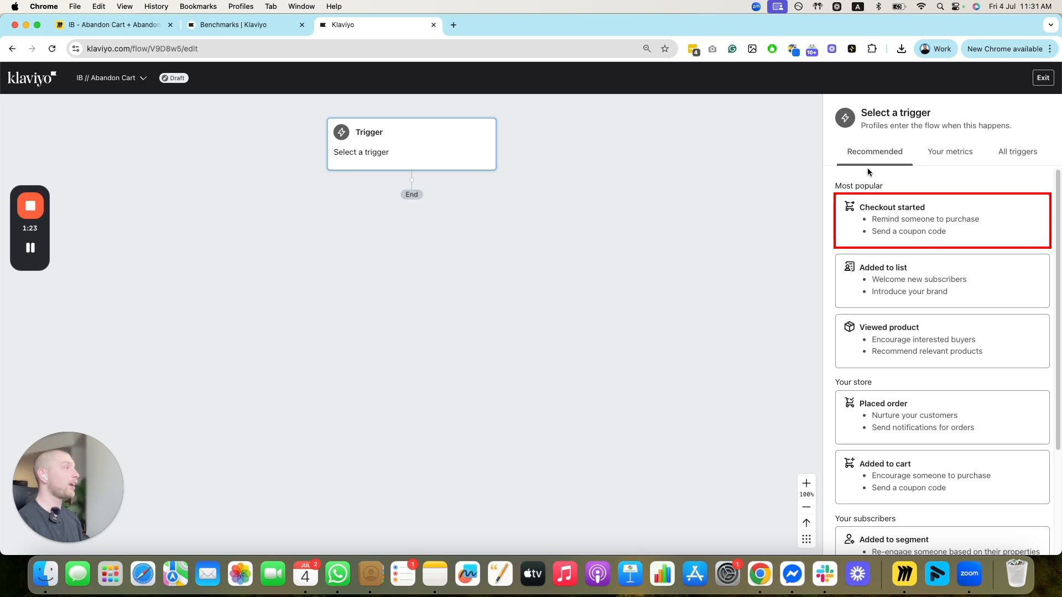
Look through the recommended flow triggers, comparing Checkout started with Added to cart.
scroll(912, 204, down, 1)
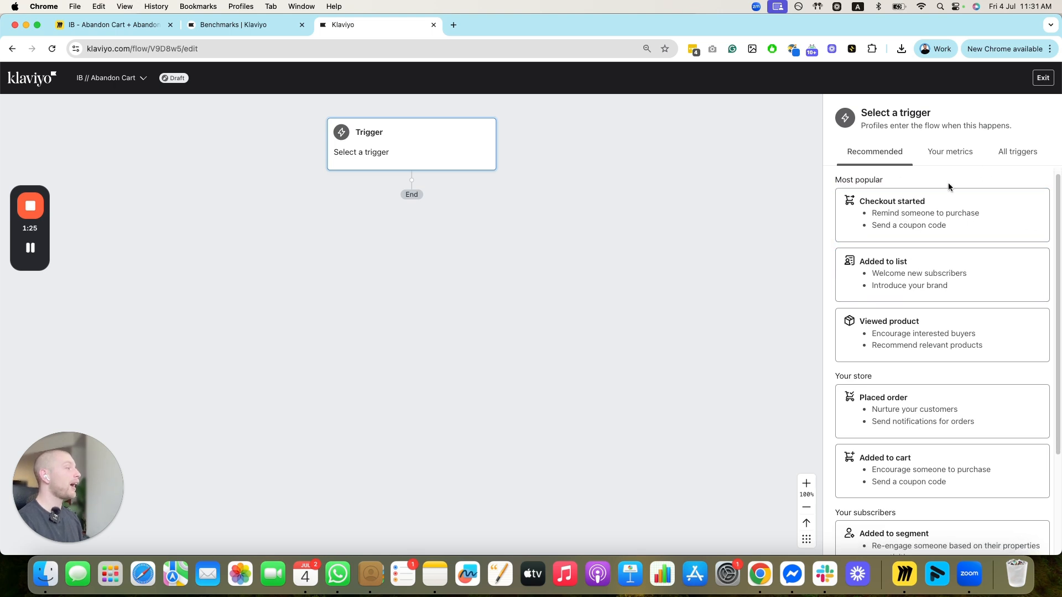
scroll(924, 479, down, 1)
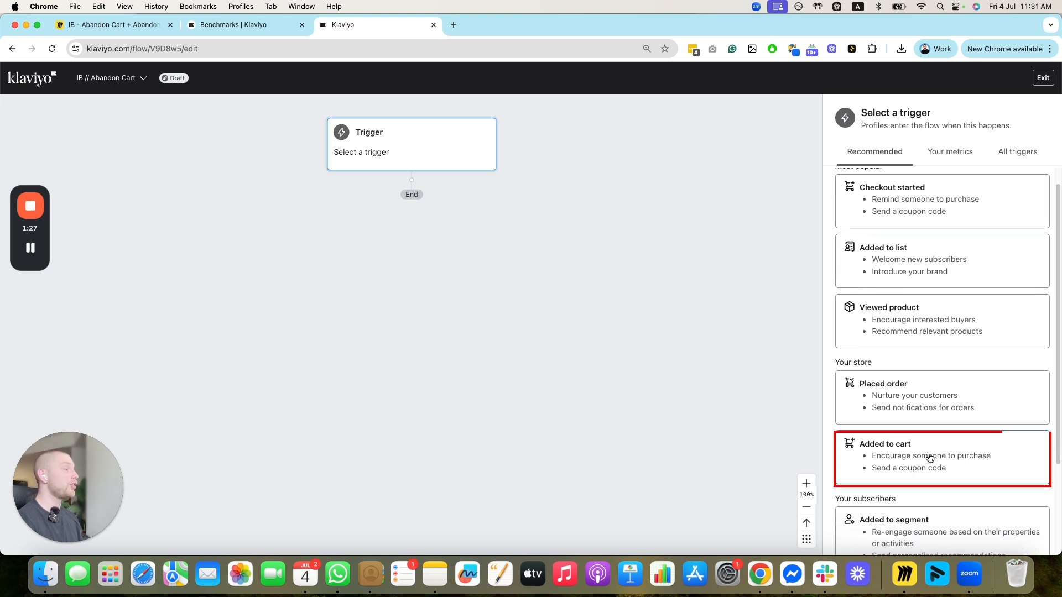
scroll(919, 398, up, 2)
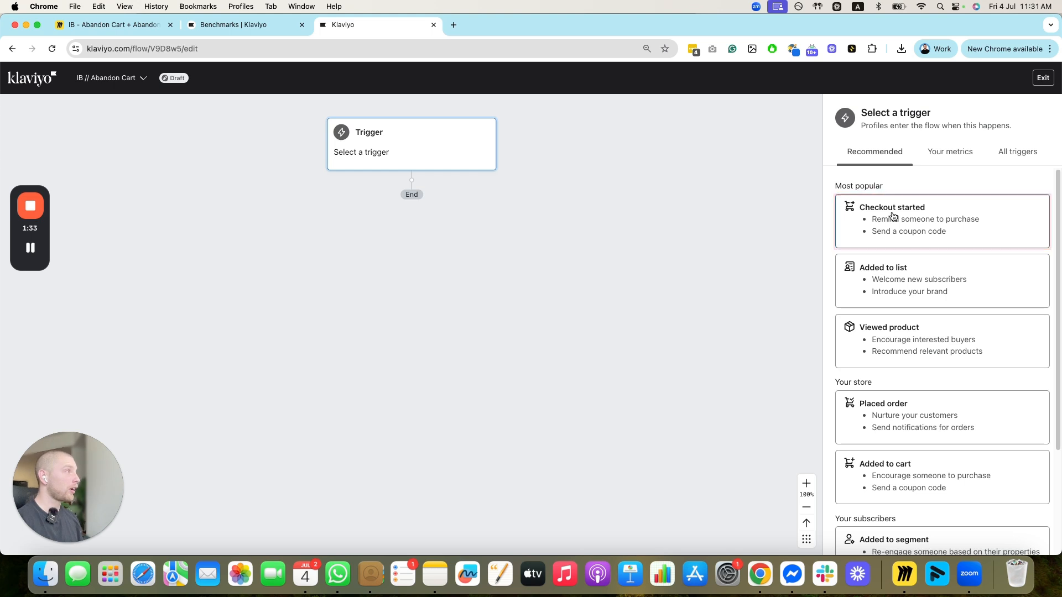
scroll(917, 292, down, 2)
scroll(917, 292, down, 2)
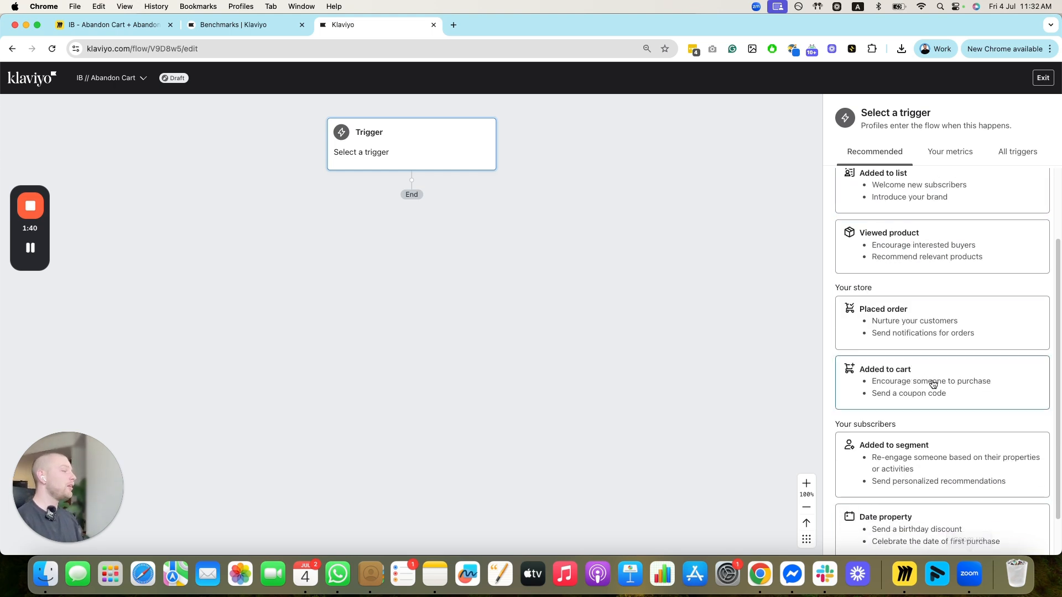
scroll(928, 370, up, 2)
scroll(925, 355, up, 2)
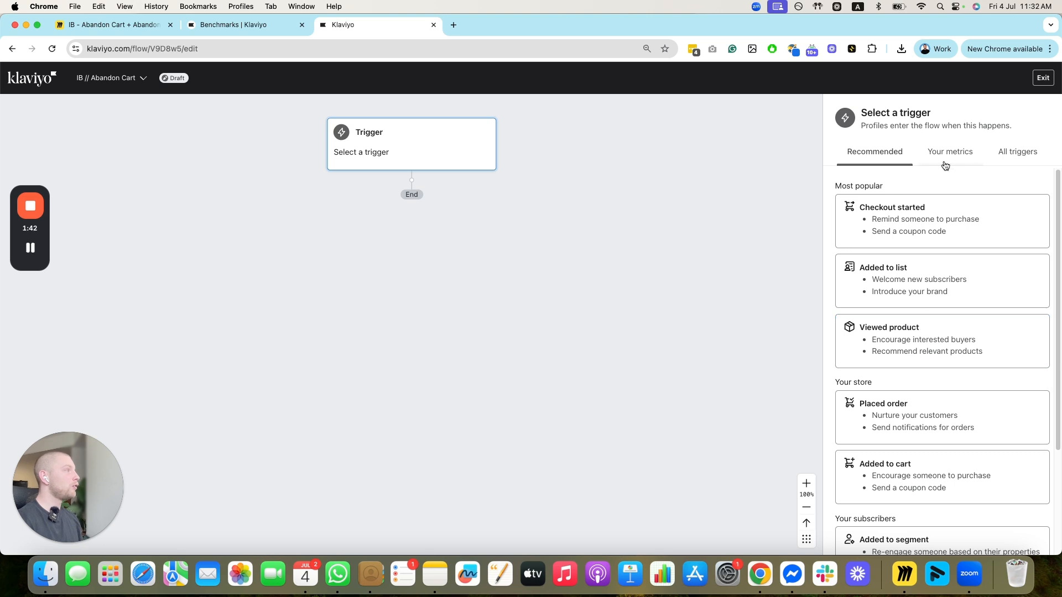
Search all metric triggers for "adde", set the Shopify Added to Cart metric as the flow's trigger, and save it.
click(1002, 151)
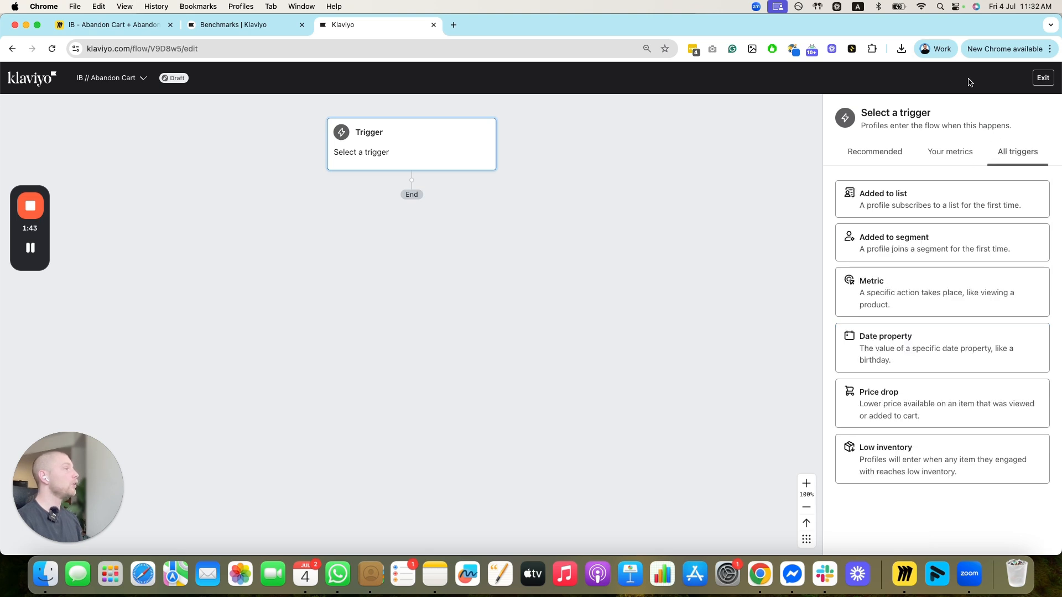
click(925, 298)
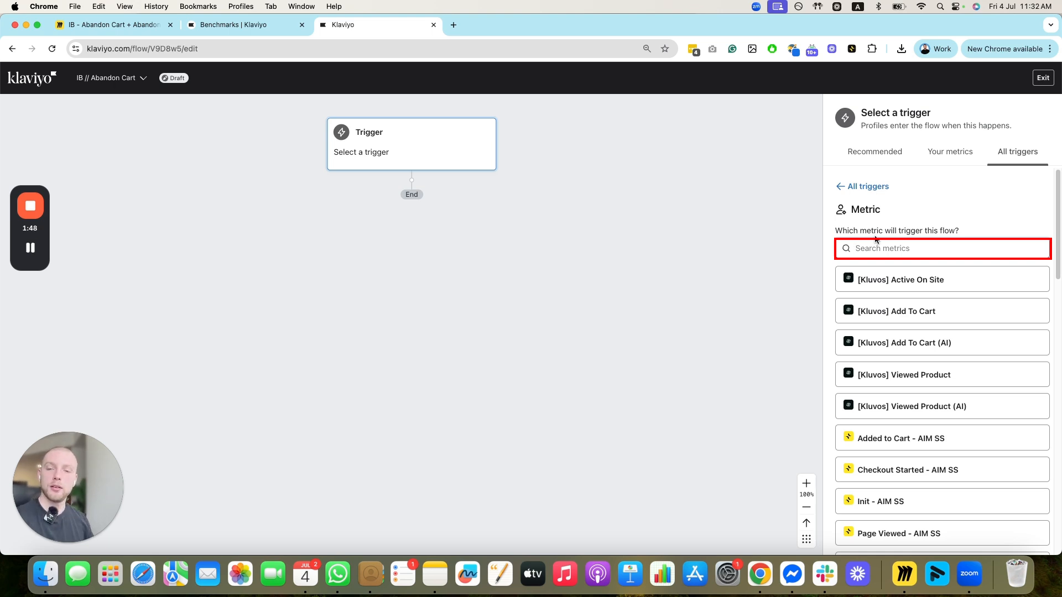
click(875, 240)
text(adde)
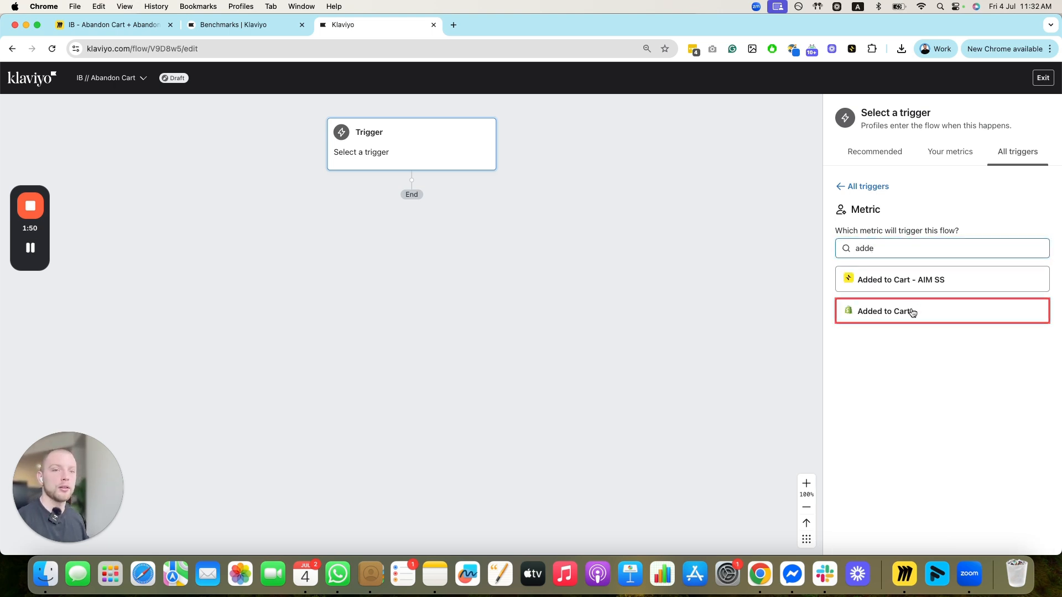
click(912, 311)
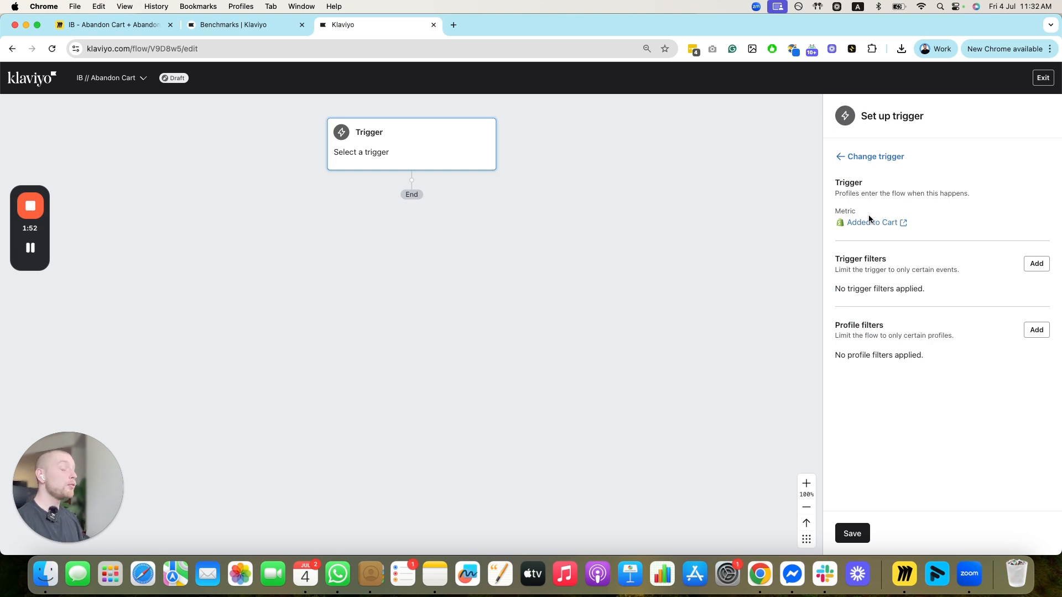
click(852, 533)
click(650, 378)
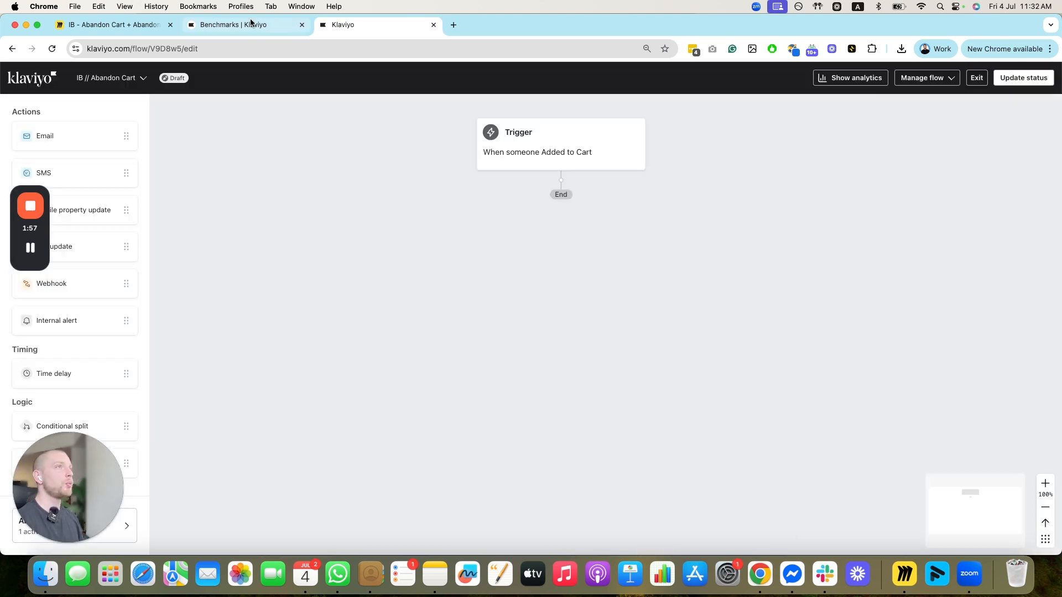
Open the Shopify integration's settings from the account's integrations to check its onsite tracking options.
click(32, 250)
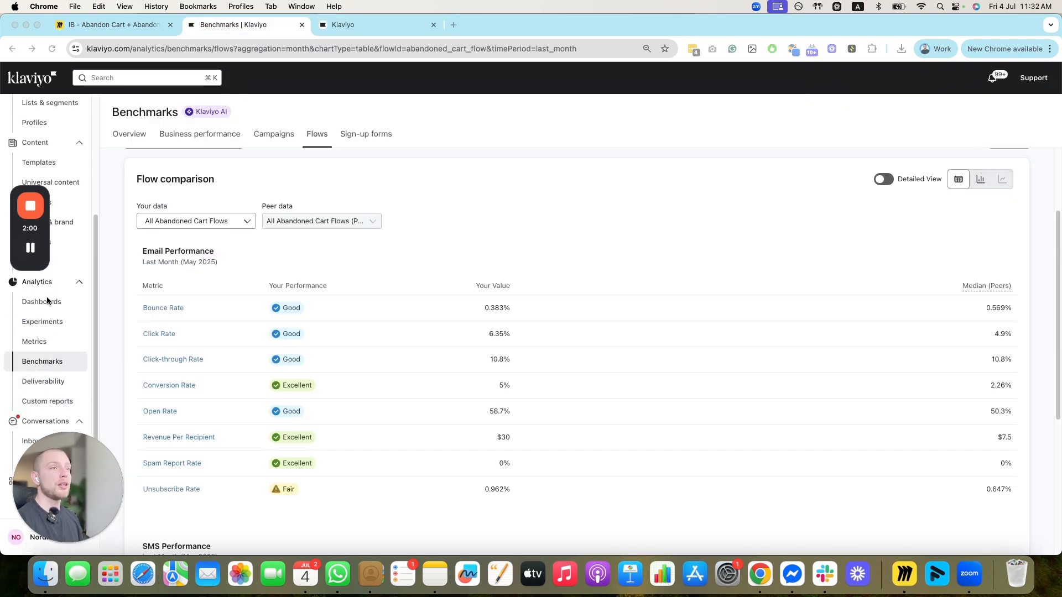
click(49, 537)
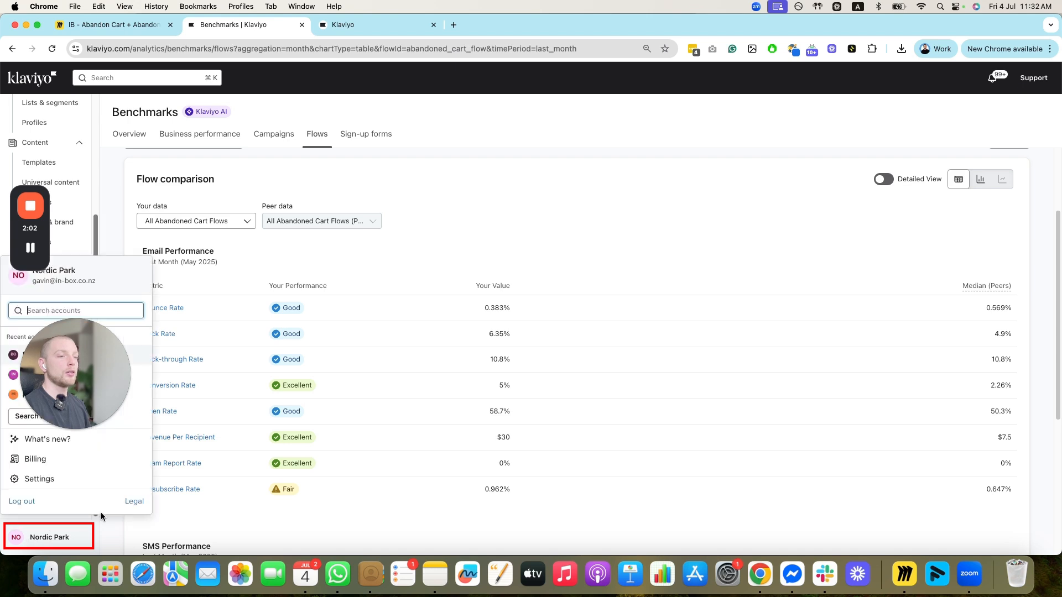
click(50, 479)
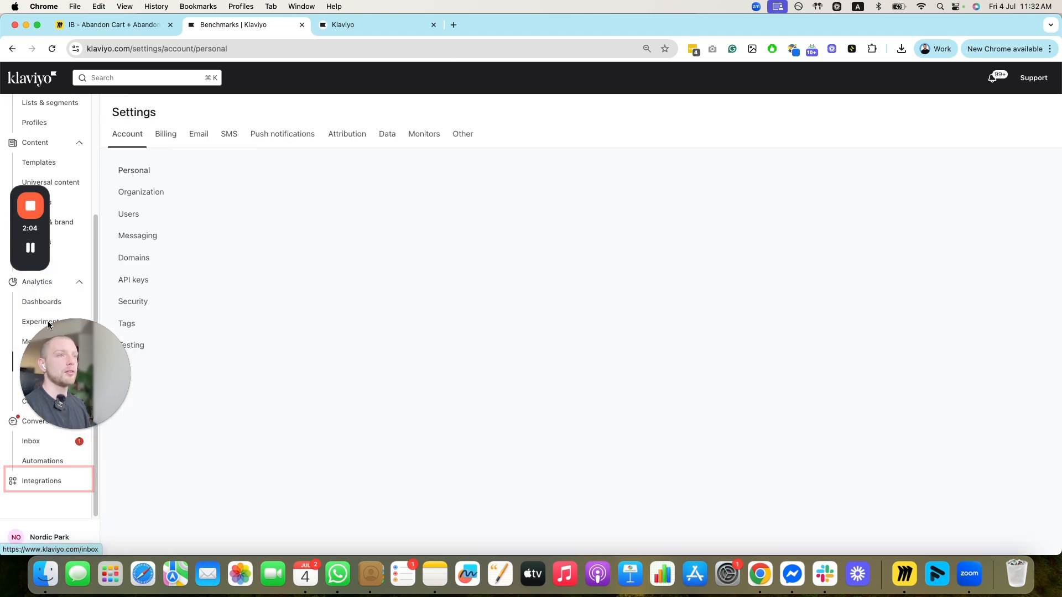
click(50, 483)
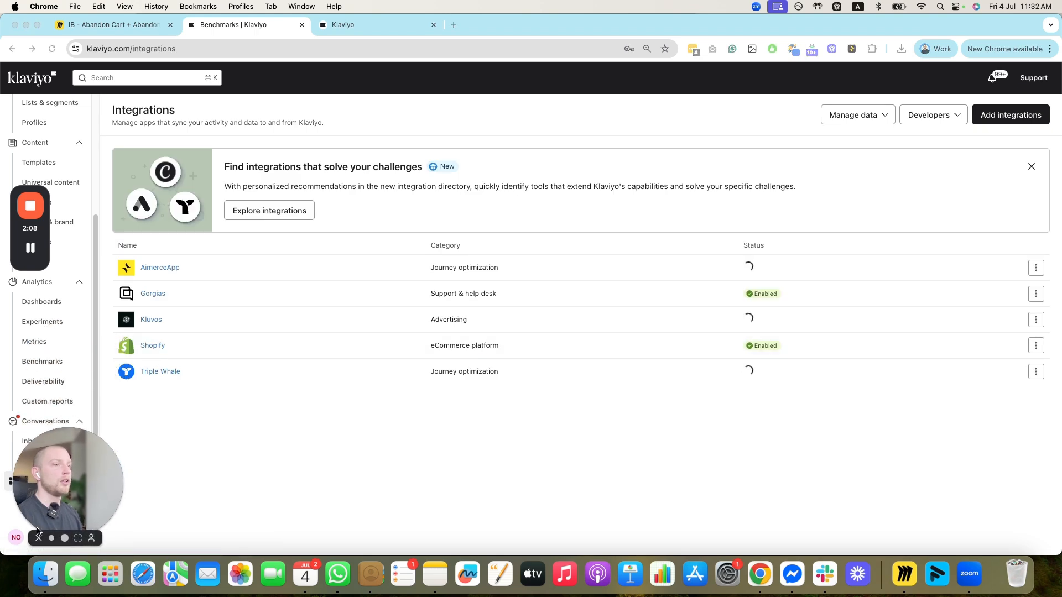
click(152, 345)
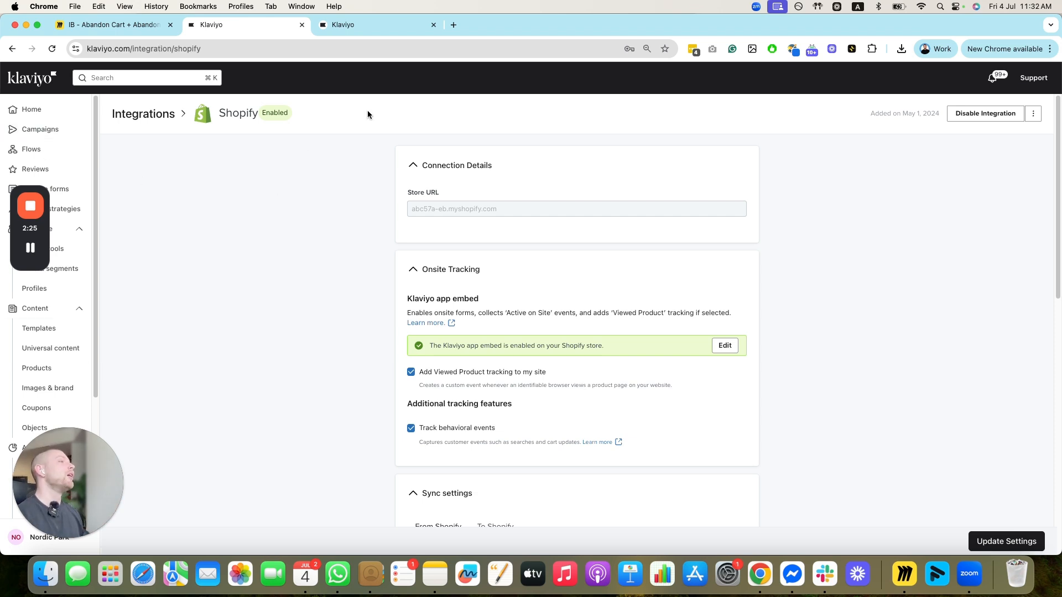
Return to the abandoned cart flow and add a conditional split directly below the Added to Cart trigger.
click(371, 28)
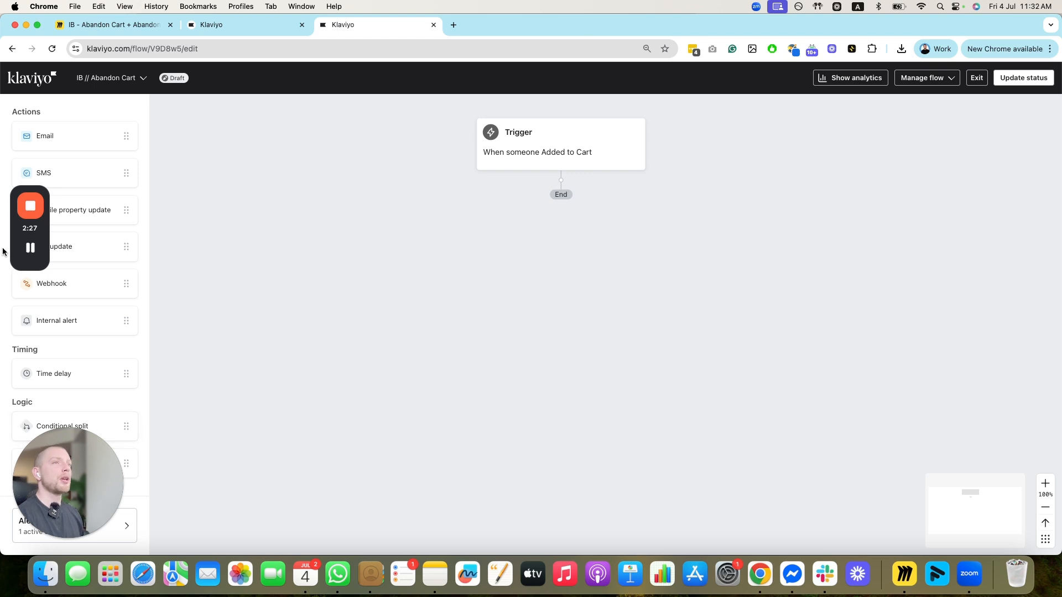
drag(46, 231, 240, 178)
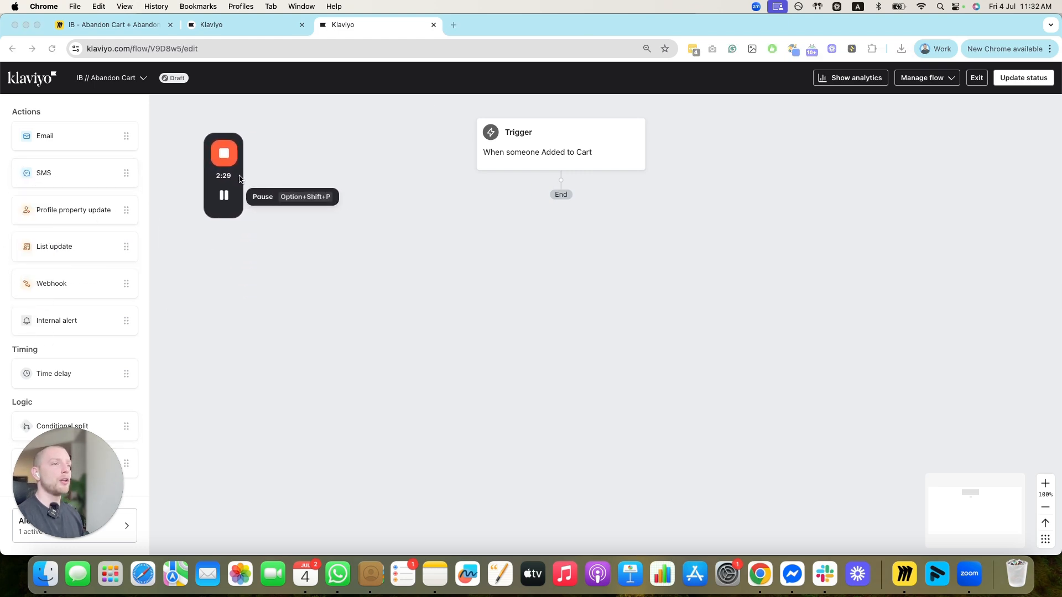
drag(94, 422, 573, 159)
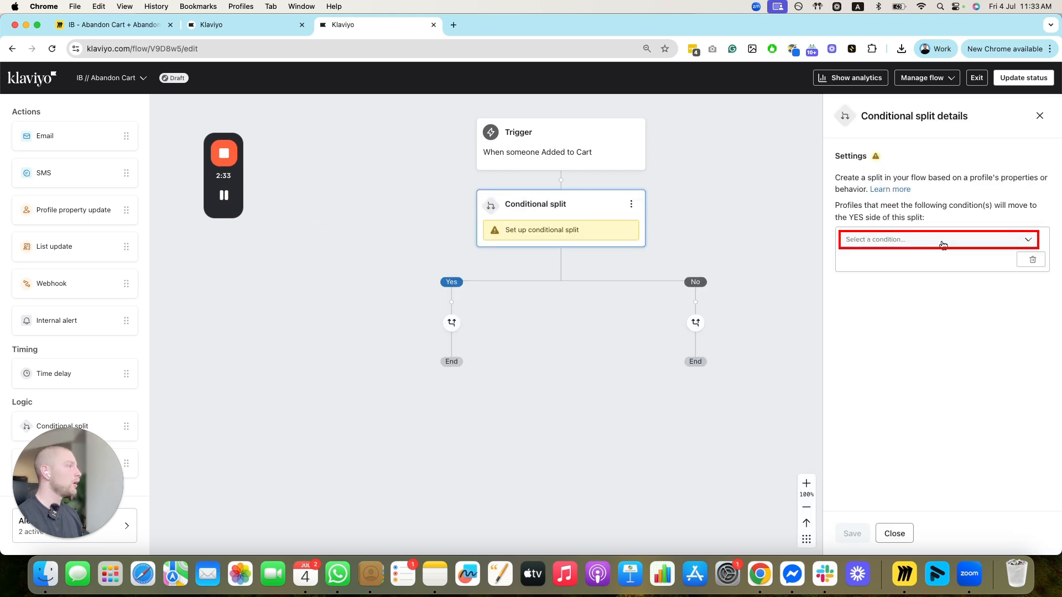
Set the split condition to what someone has done, with Placed Order zero times over all time, and save it.
click(940, 240)
click(901, 366)
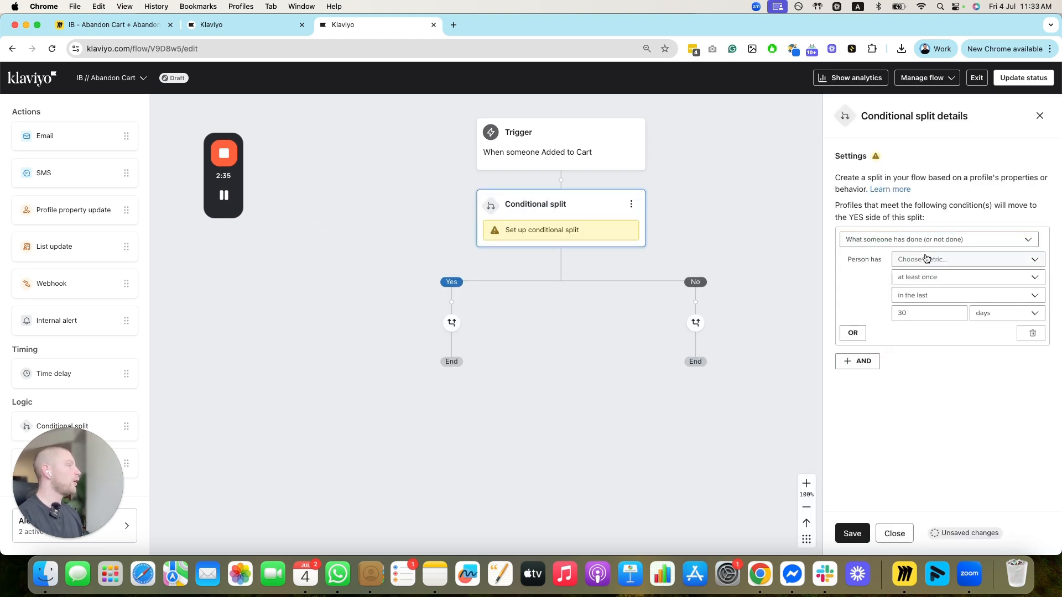
click(923, 260)
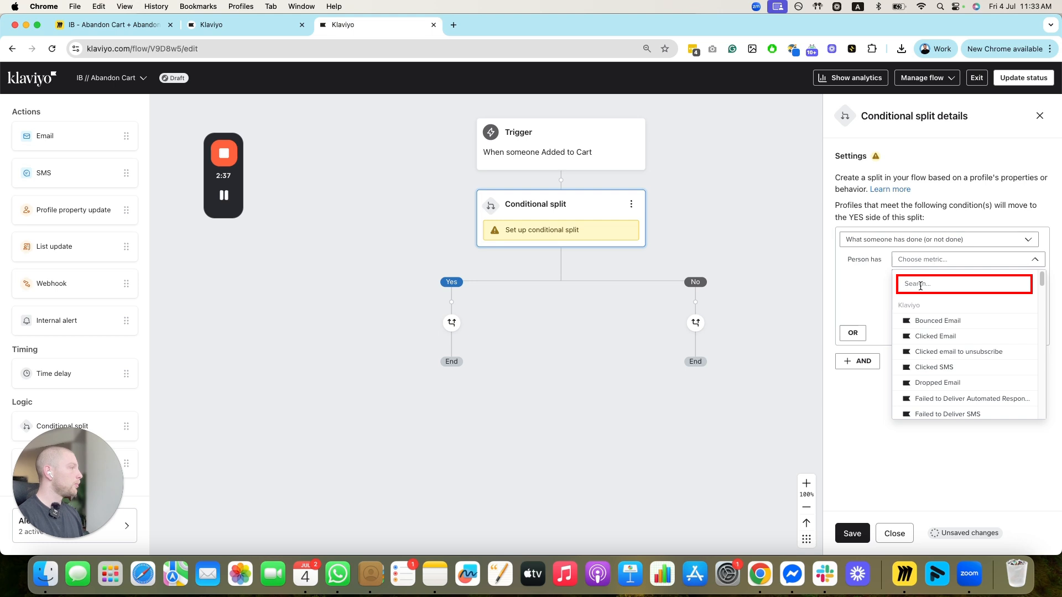
text(placed)
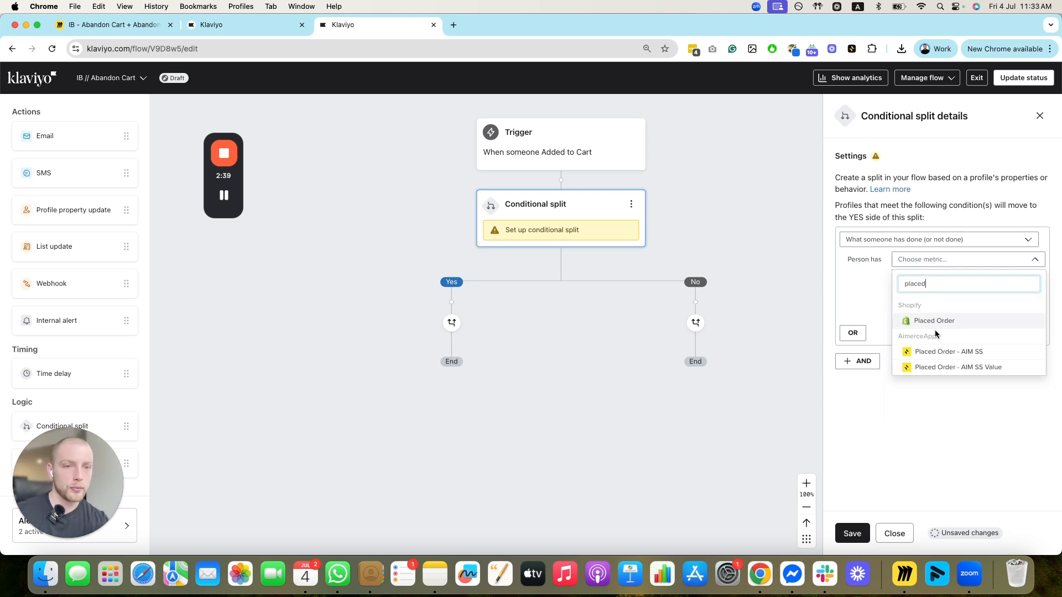
click(935, 326)
click(948, 297)
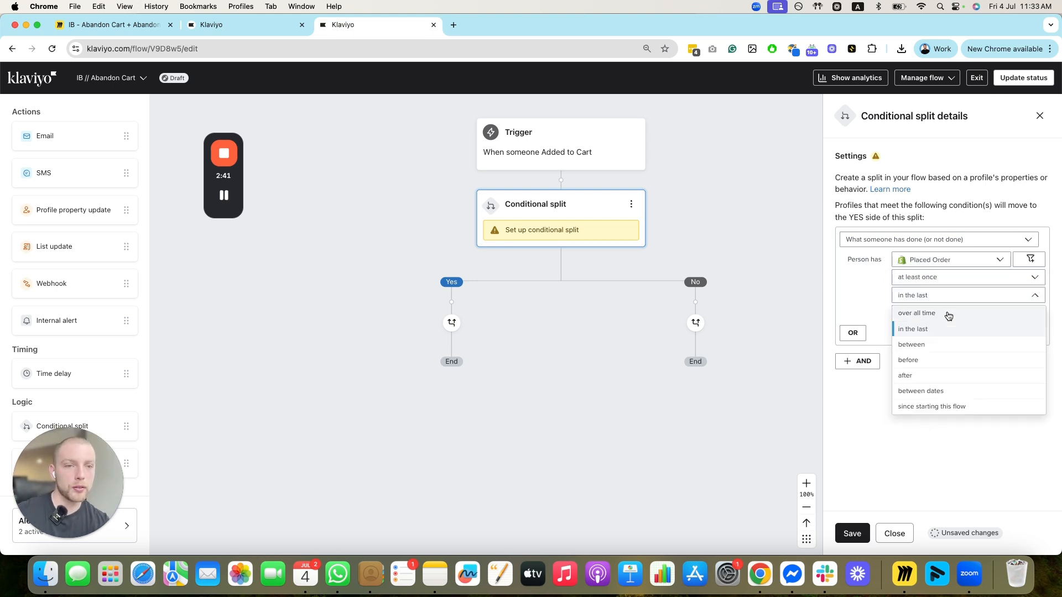
click(947, 312)
click(956, 290)
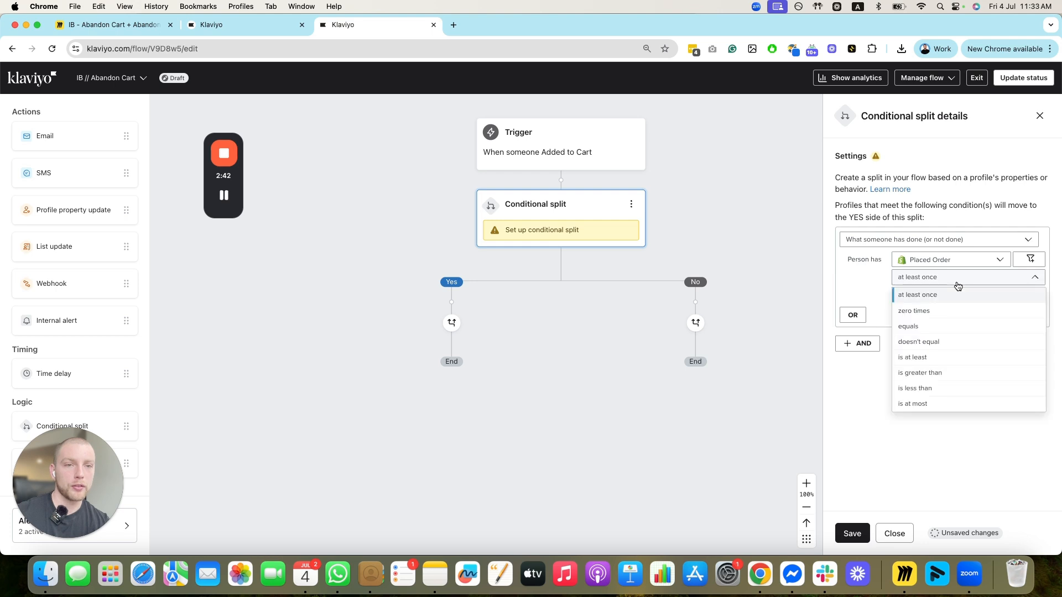
click(943, 313)
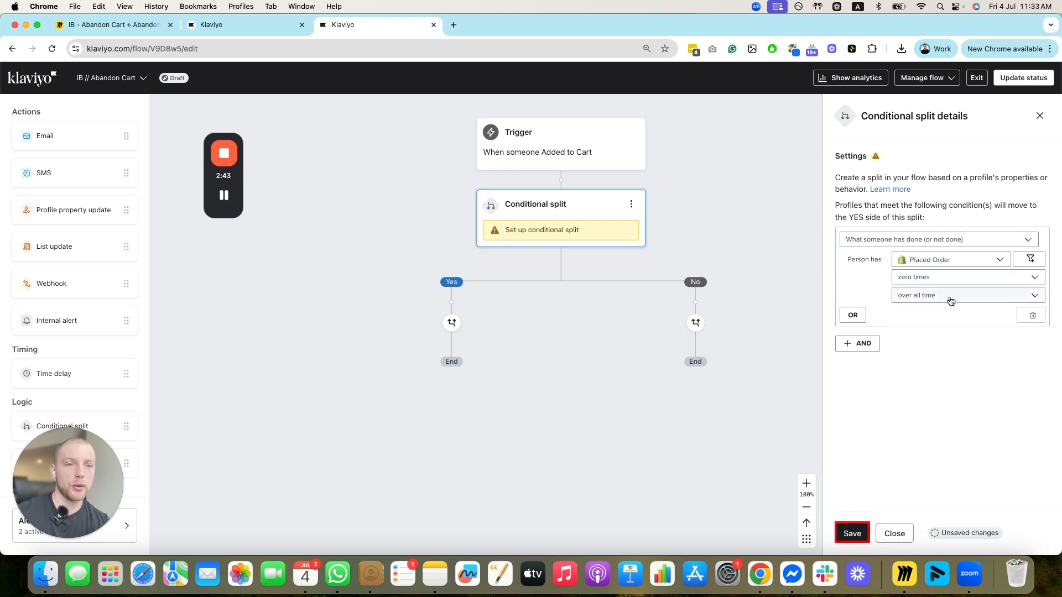
click(851, 533)
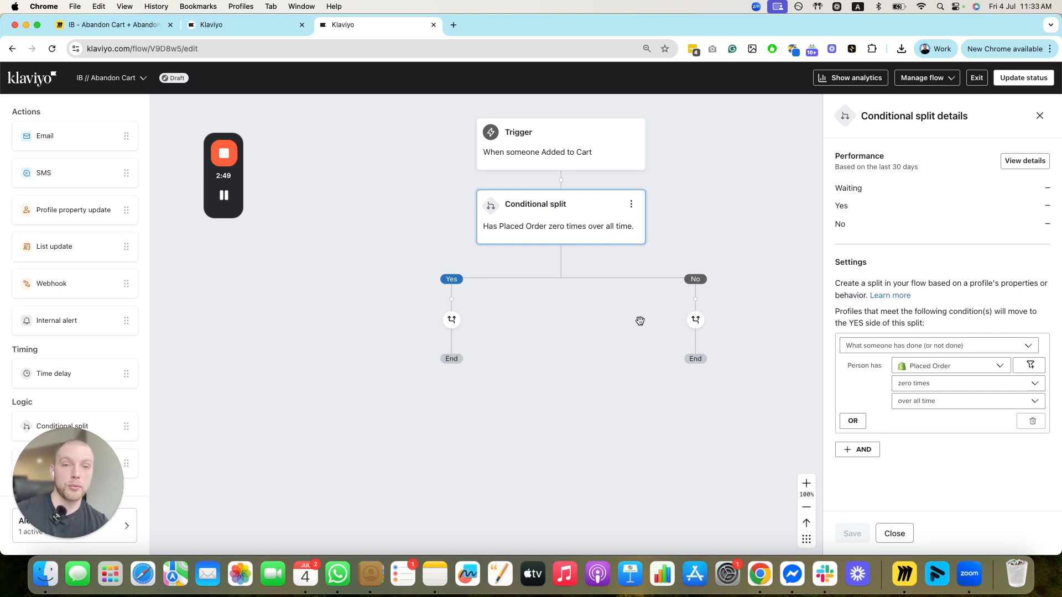
Add a profile filter to the flow's trigger based on what someone has done (or not done).
click(579, 161)
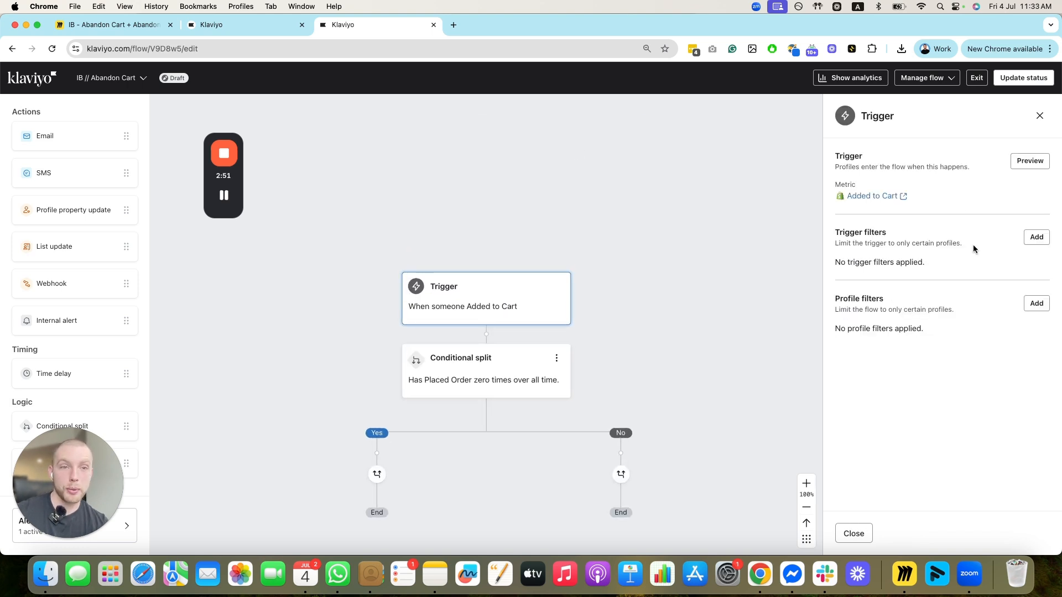
click(1032, 308)
click(907, 188)
click(905, 193)
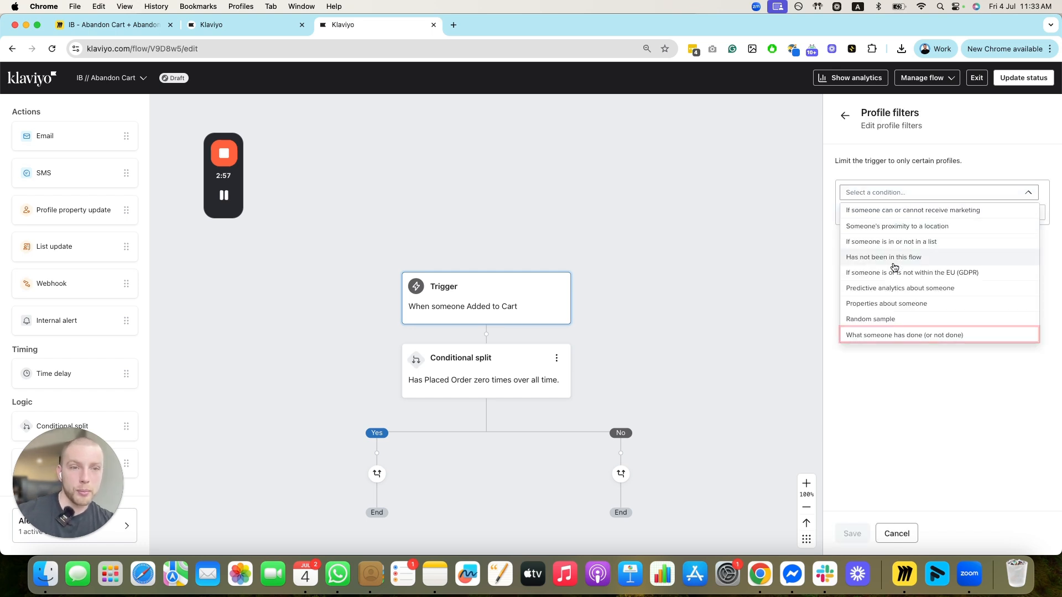
click(894, 336)
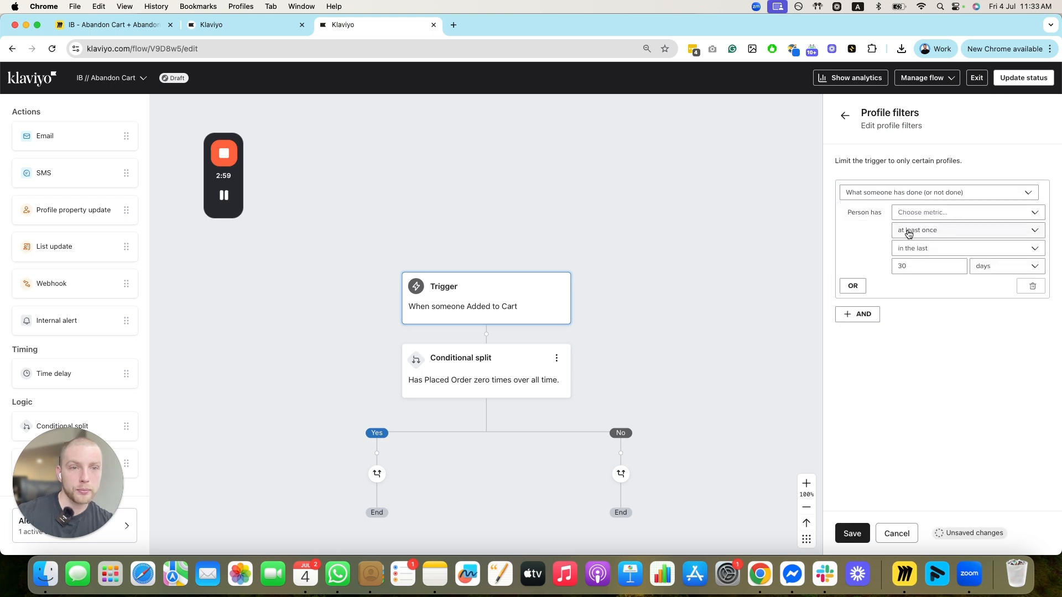
Set the profile filter to people who have Placed Order zero times since starting this flow.
click(916, 217)
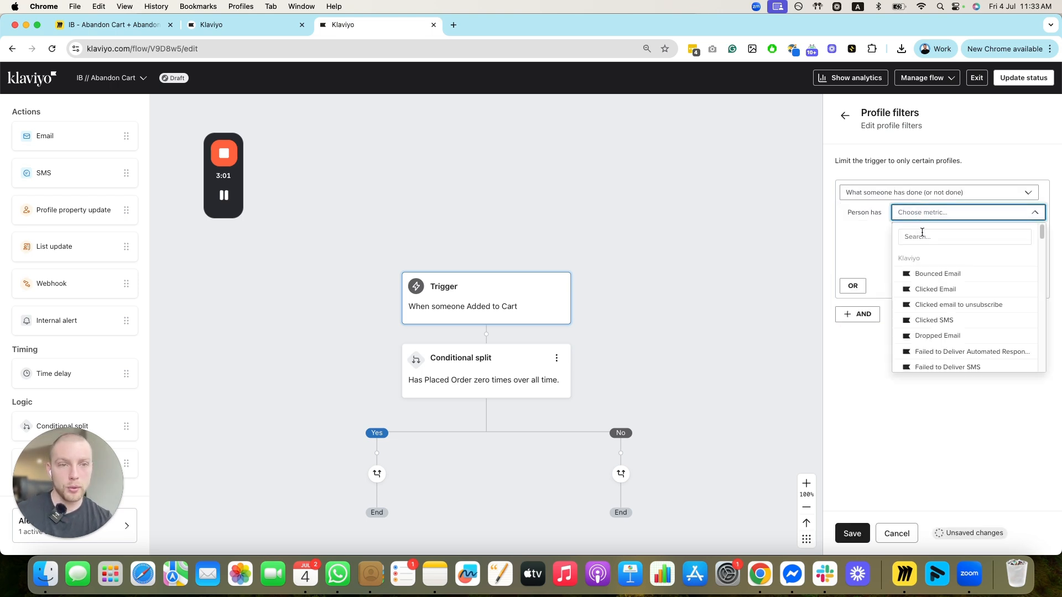
click(922, 236)
text(placed)
click(930, 273)
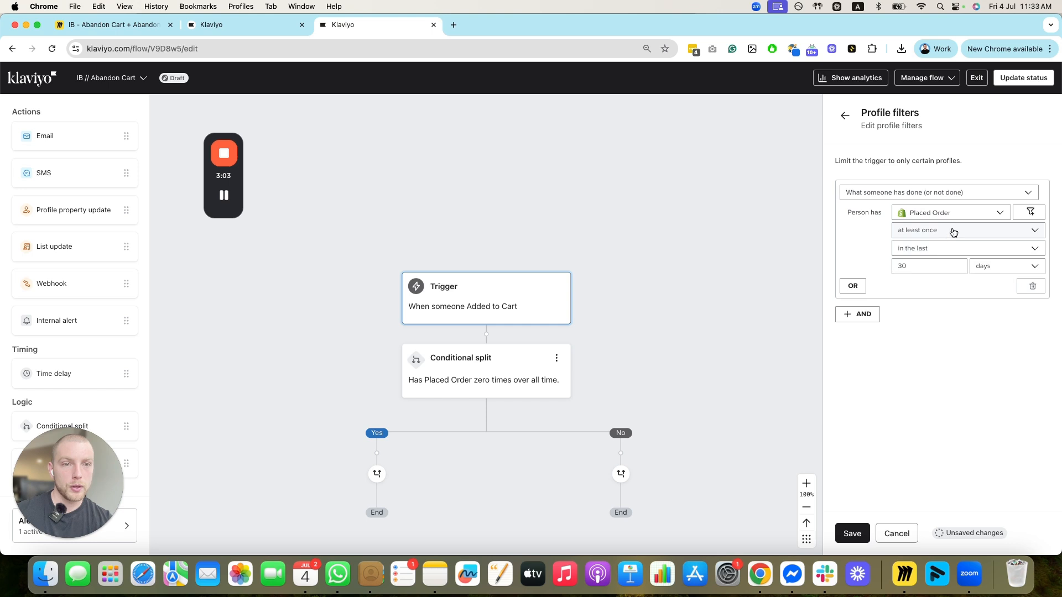
click(953, 232)
click(933, 267)
click(950, 252)
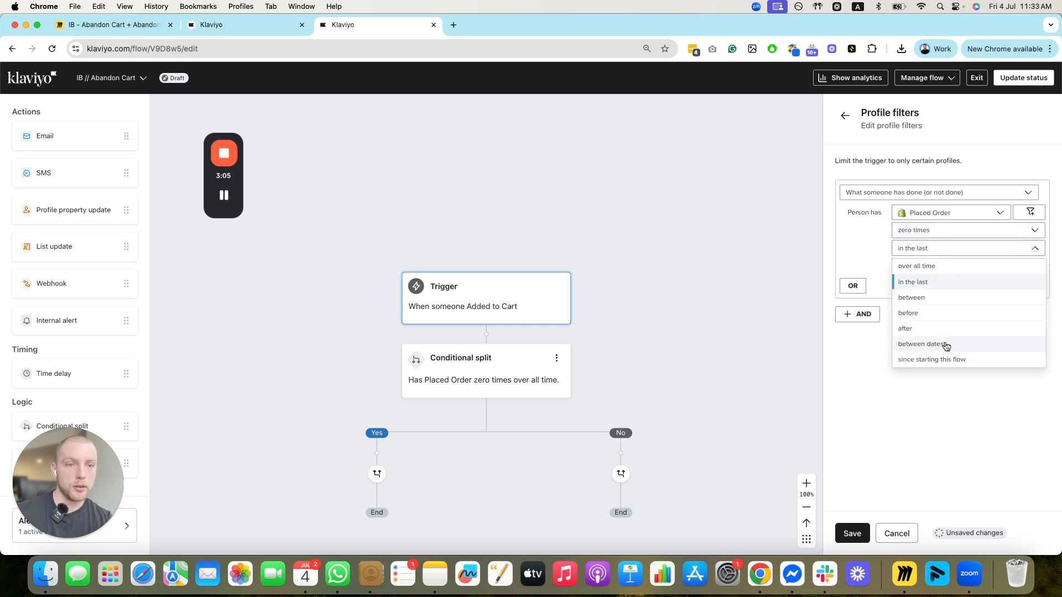
click(943, 360)
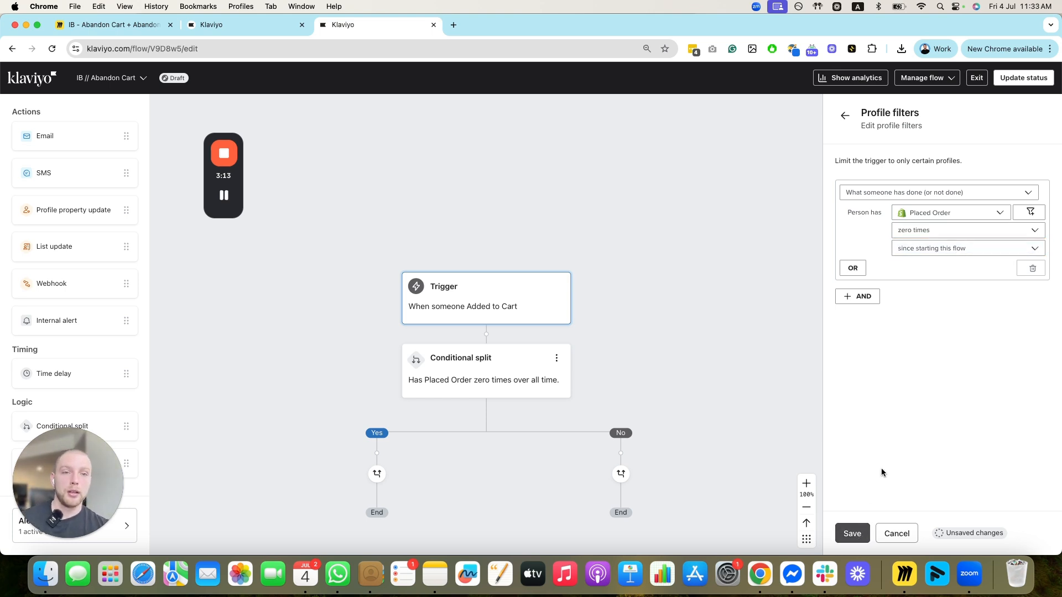
Add an AND profile filter for people with Checkout Started zero times since starting this flow.
click(877, 298)
click(880, 326)
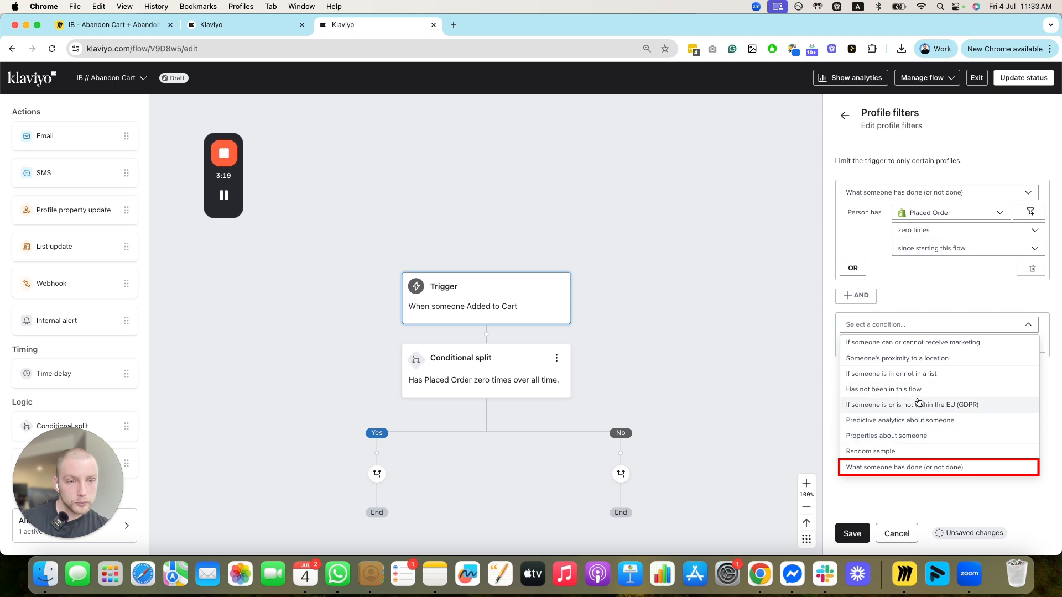
click(922, 468)
click(919, 345)
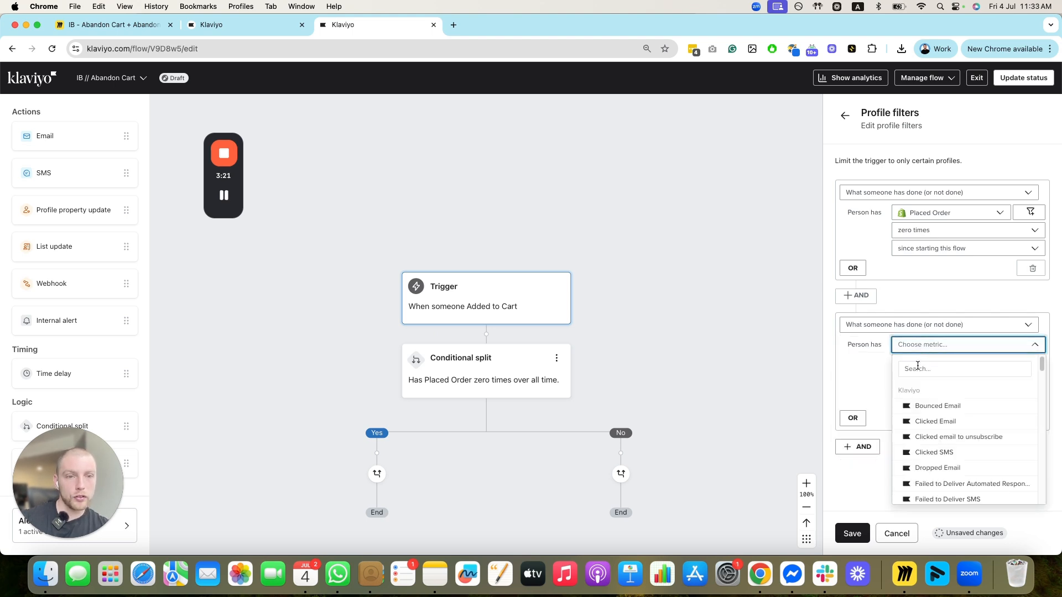
text(check)
click(932, 406)
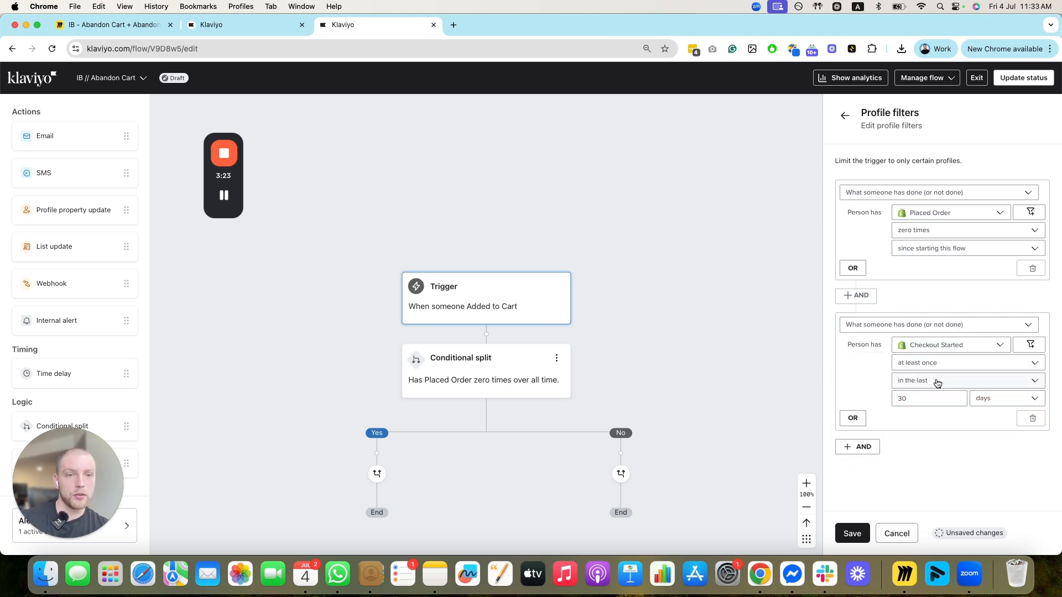
click(937, 383)
click(938, 367)
click(931, 399)
click(935, 388)
click(934, 491)
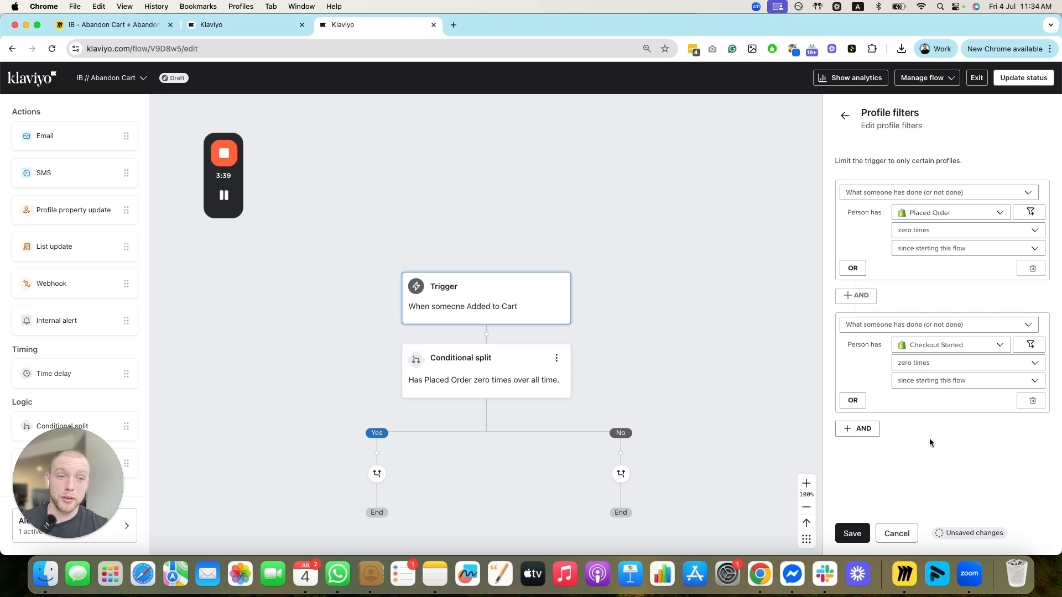
Add an AND profile filter for people who can receive email marketing, removing its subscribed requirement.
click(860, 429)
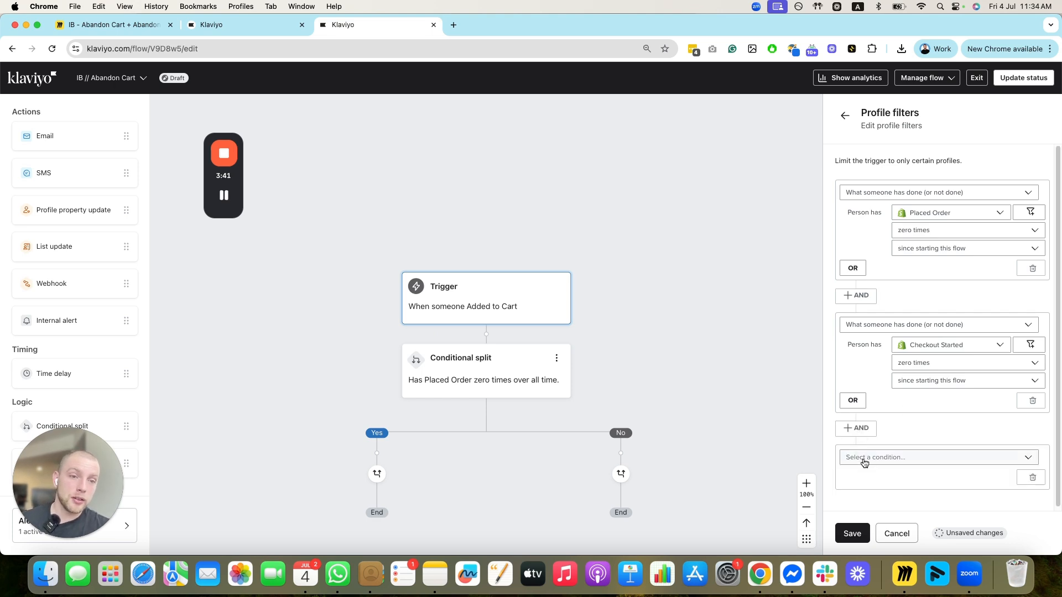
click(864, 458)
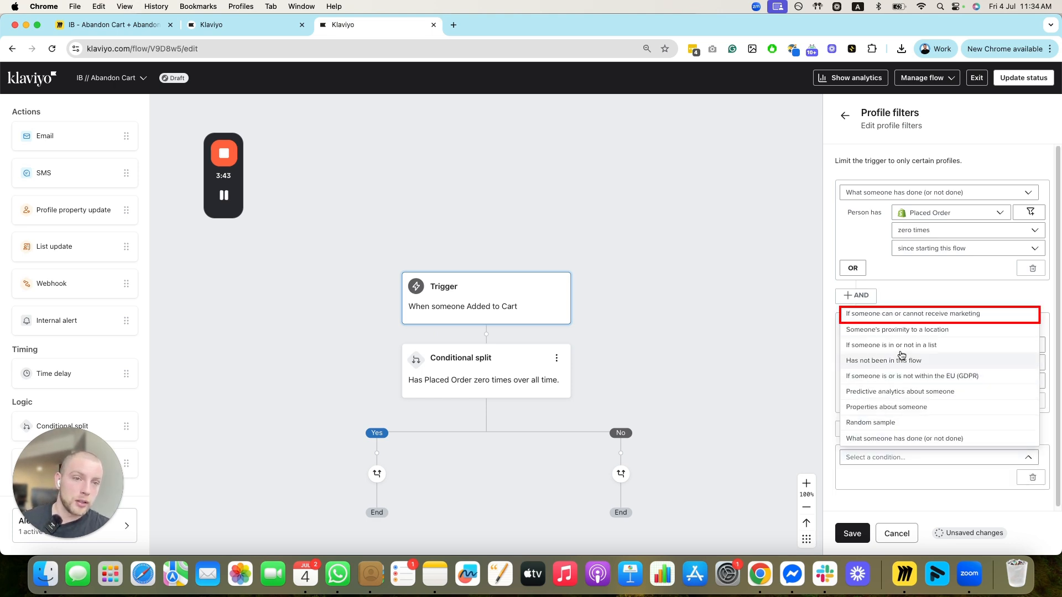
click(913, 314)
scroll(915, 431, down, 2)
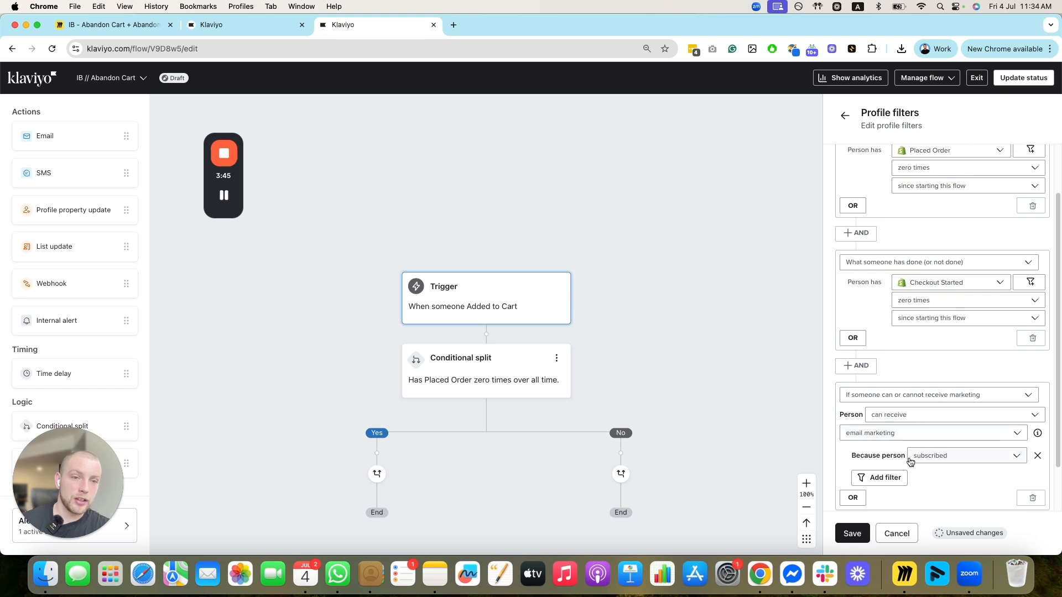
click(1038, 455)
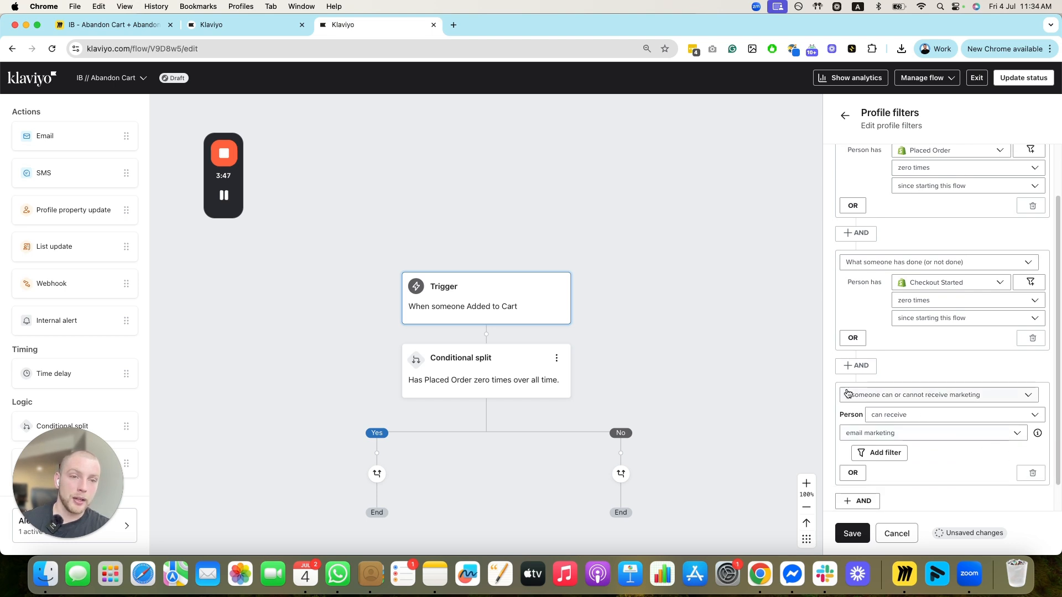
Add an AND profile filter for people with Bounced Email zero times in the last 30 days.
scroll(863, 470, down, 1)
click(858, 470)
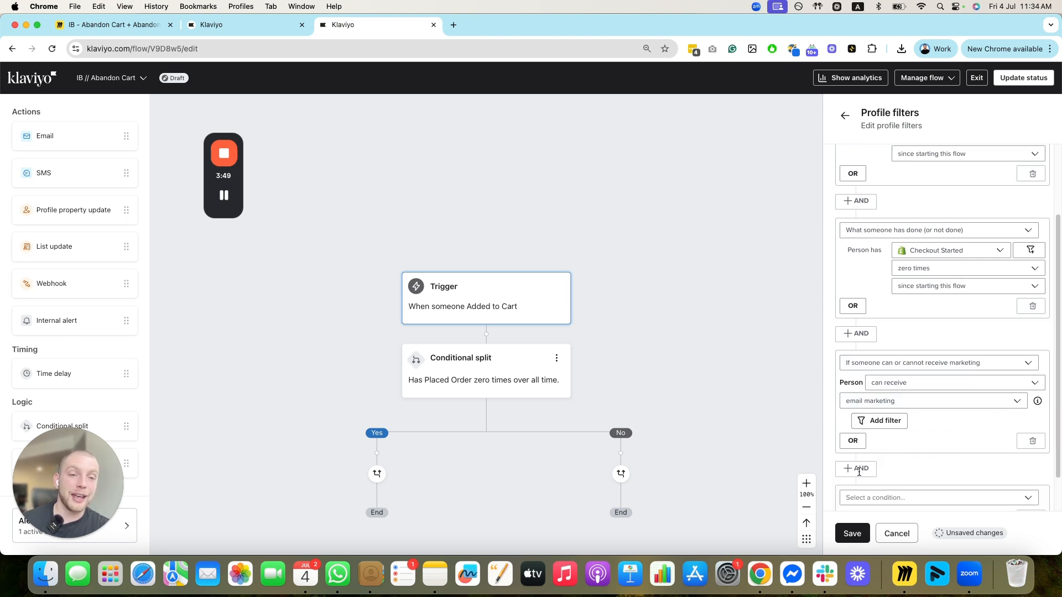
scroll(872, 468, down, 2)
click(873, 461)
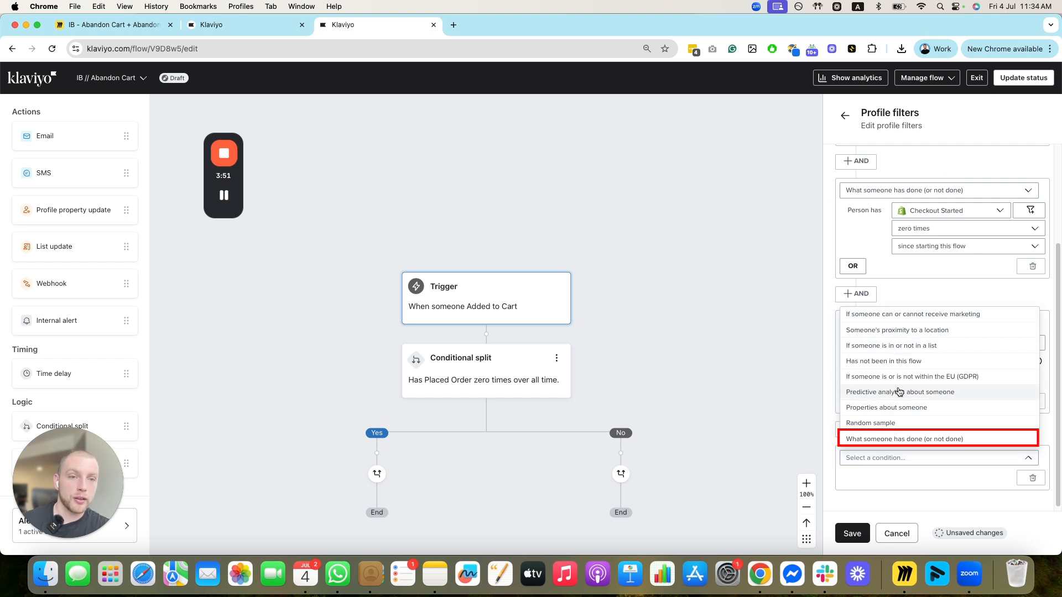
click(906, 438)
click(910, 478)
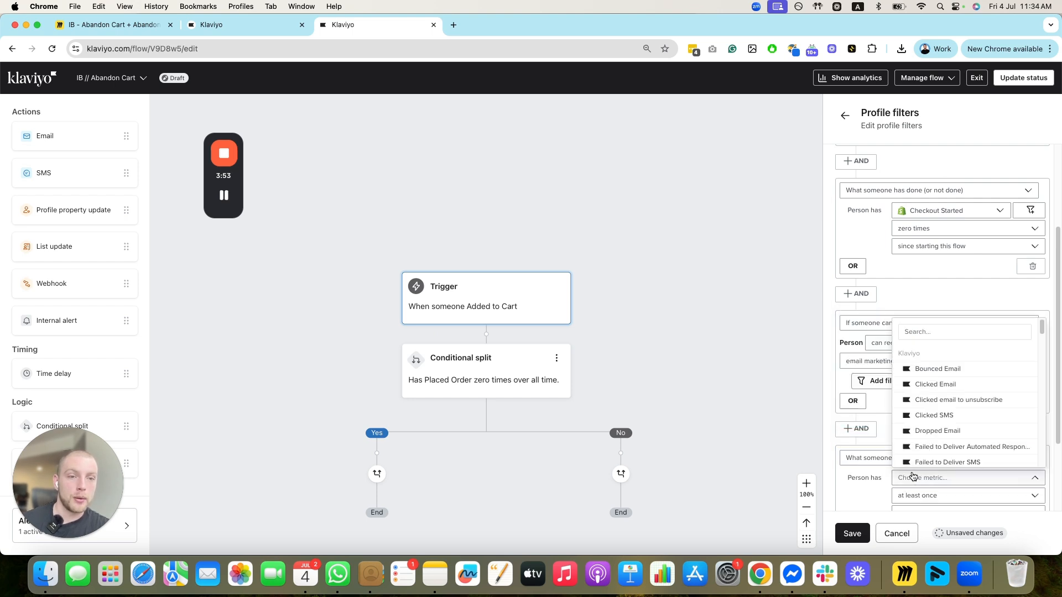
click(956, 332)
text(bounced)
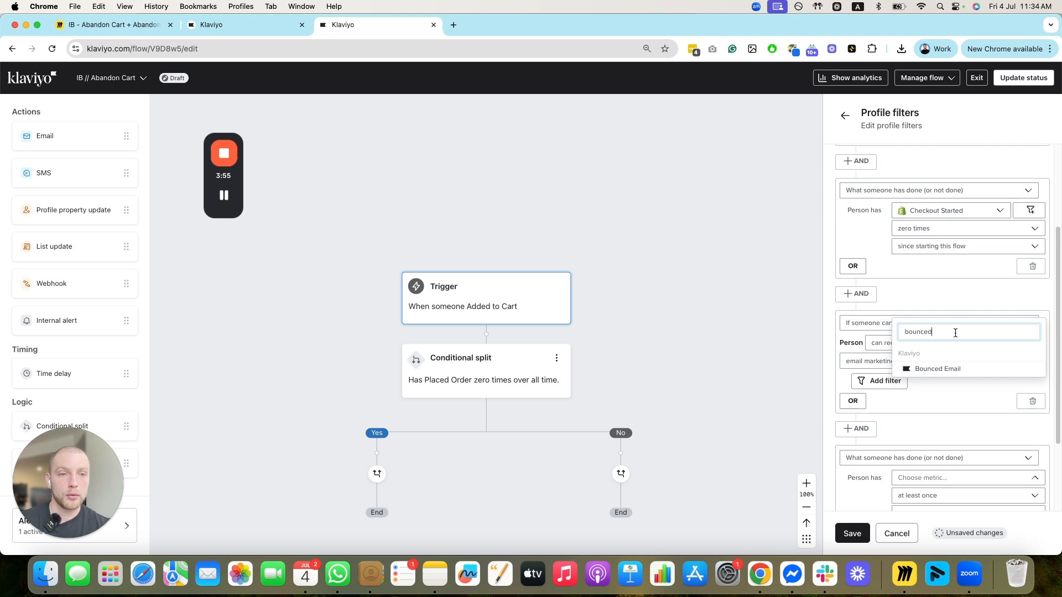
click(940, 369)
click(960, 413)
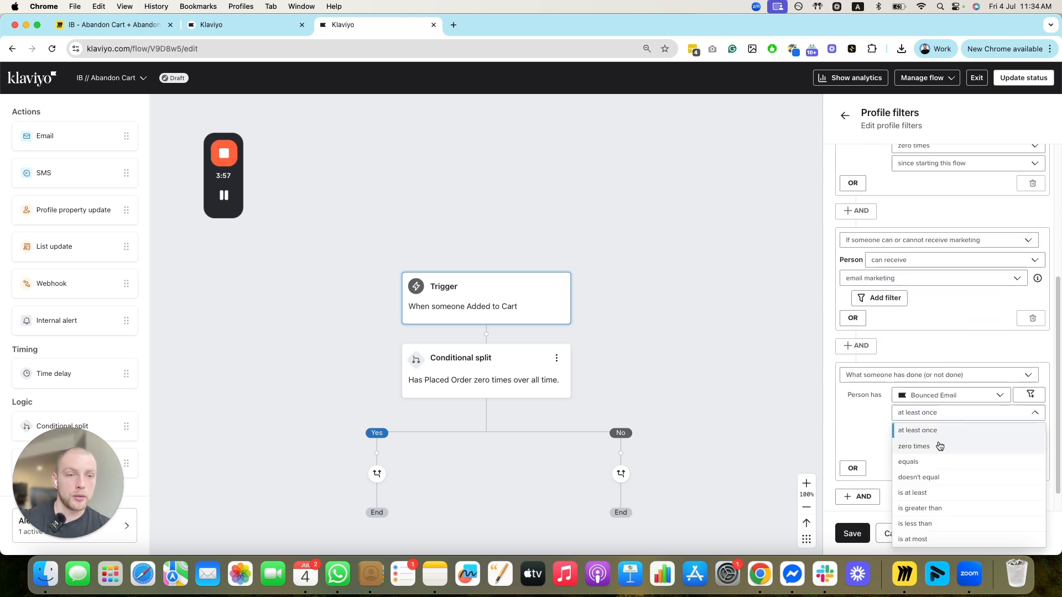
click(938, 446)
Review the trigger's profile filters on placed orders, started checkouts, email marketing eligibility and bounced emails.
scroll(934, 460, up, 5)
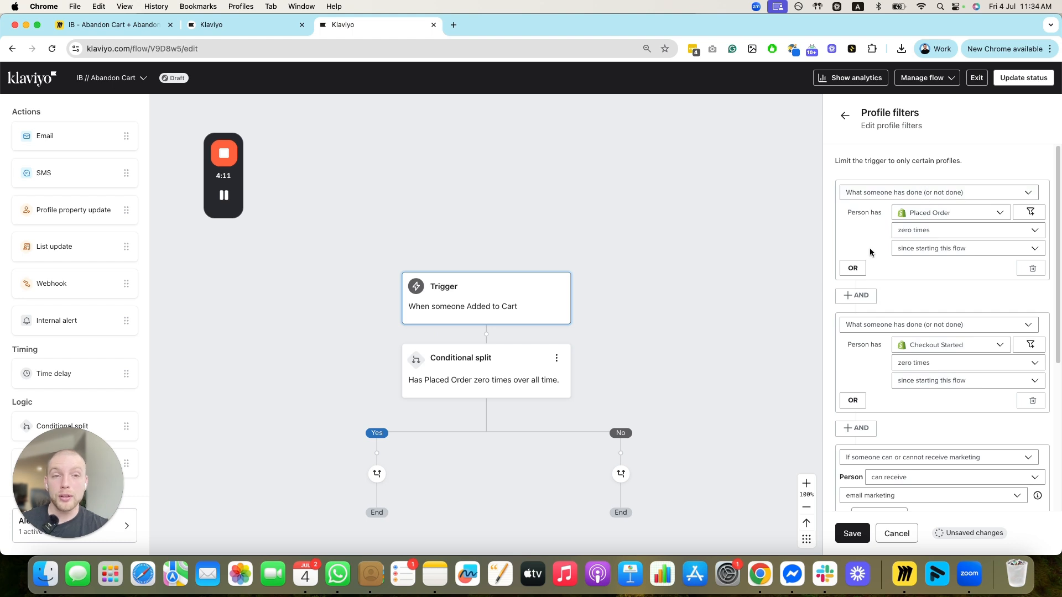
scroll(878, 250, down, 3)
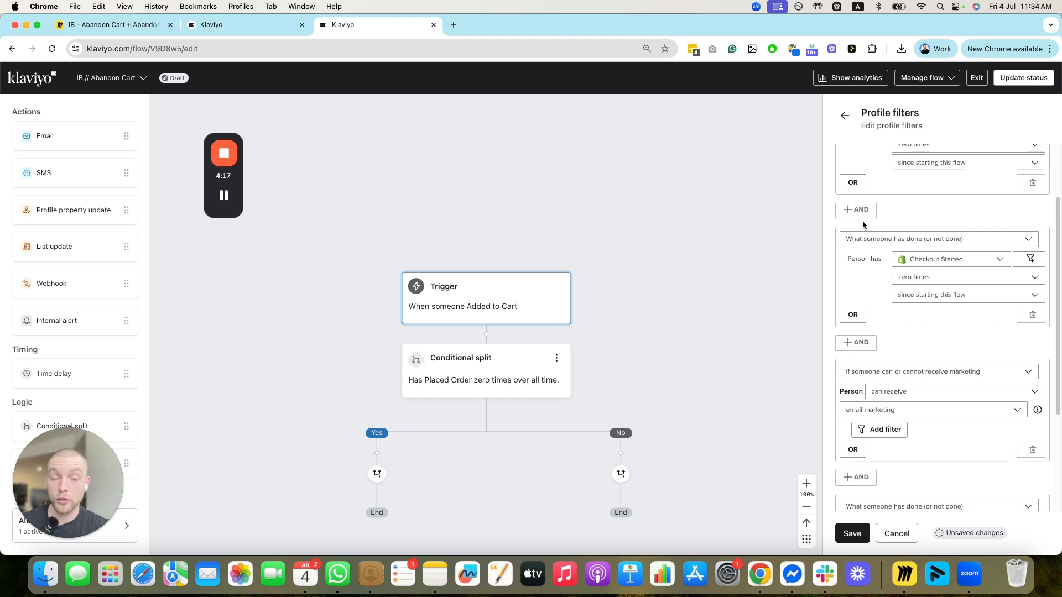
scroll(945, 311, down, 1)
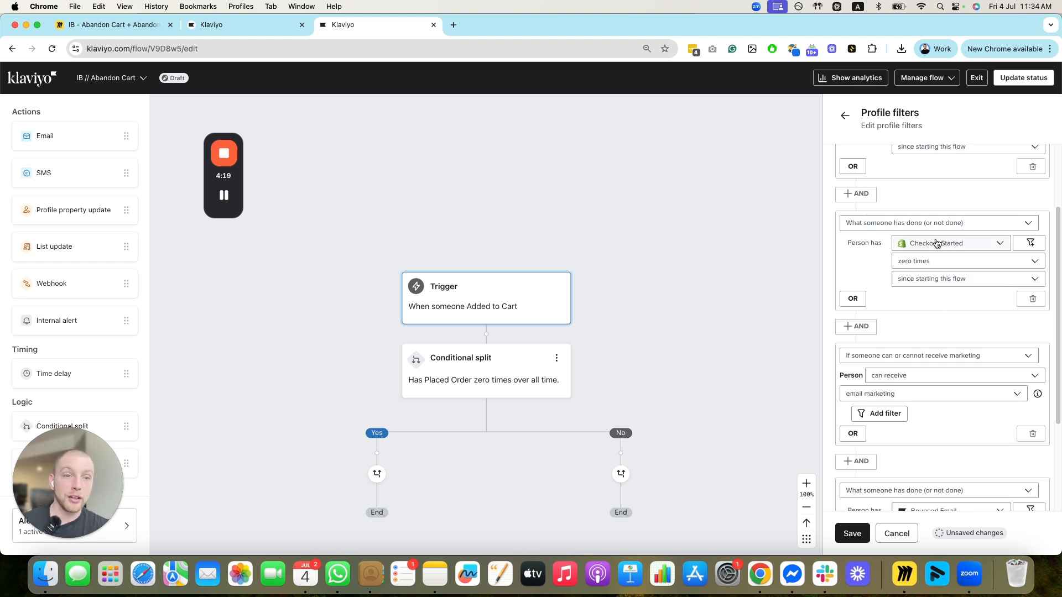
scroll(957, 311, down, 2)
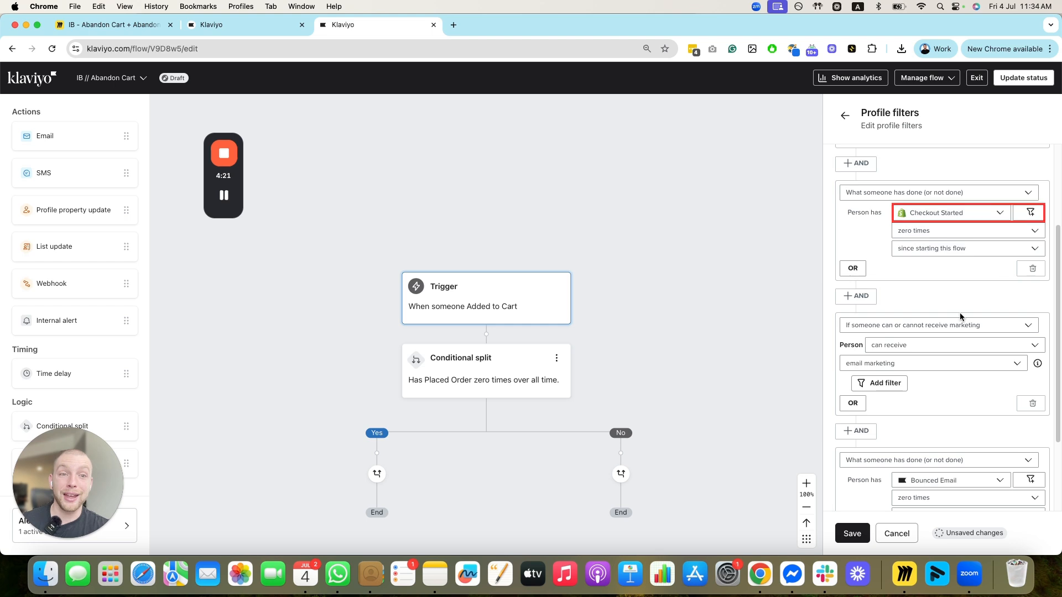
scroll(947, 315, down, 4)
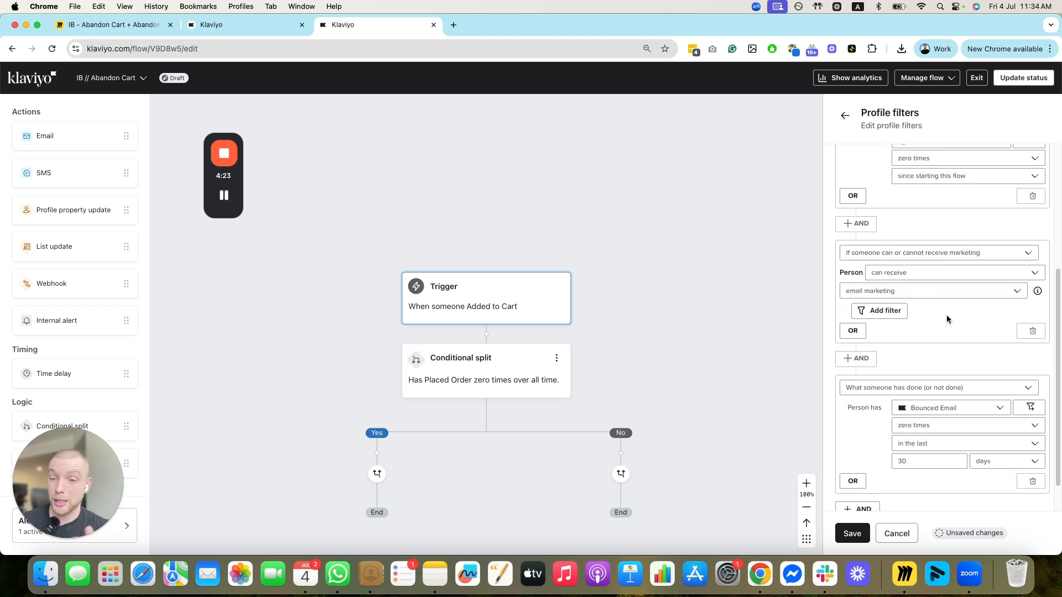
Save the four profile filters on the Added to Cart trigger.
scroll(947, 314, down, 2)
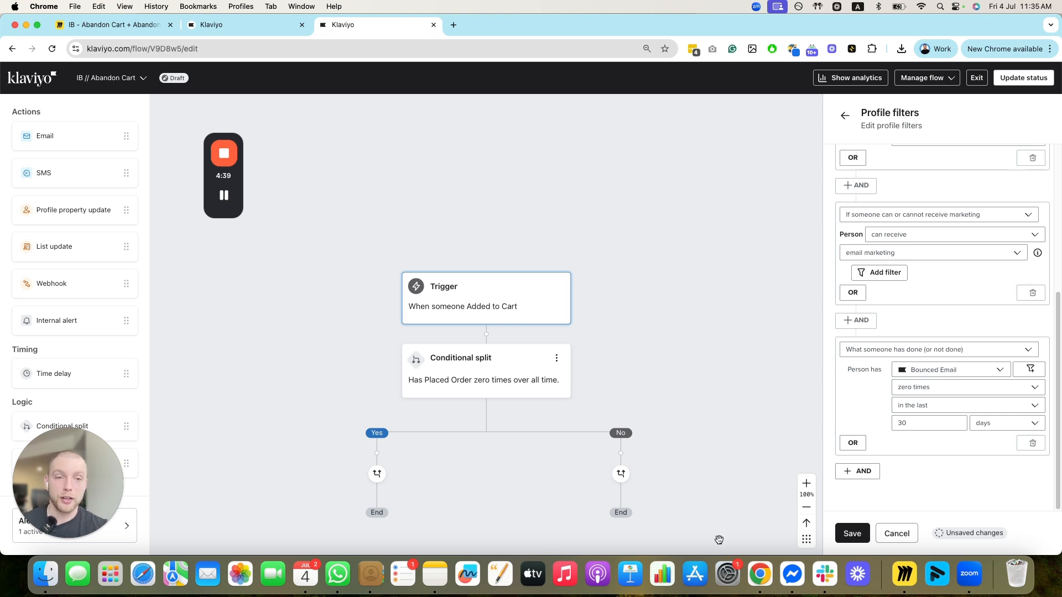
click(852, 533)
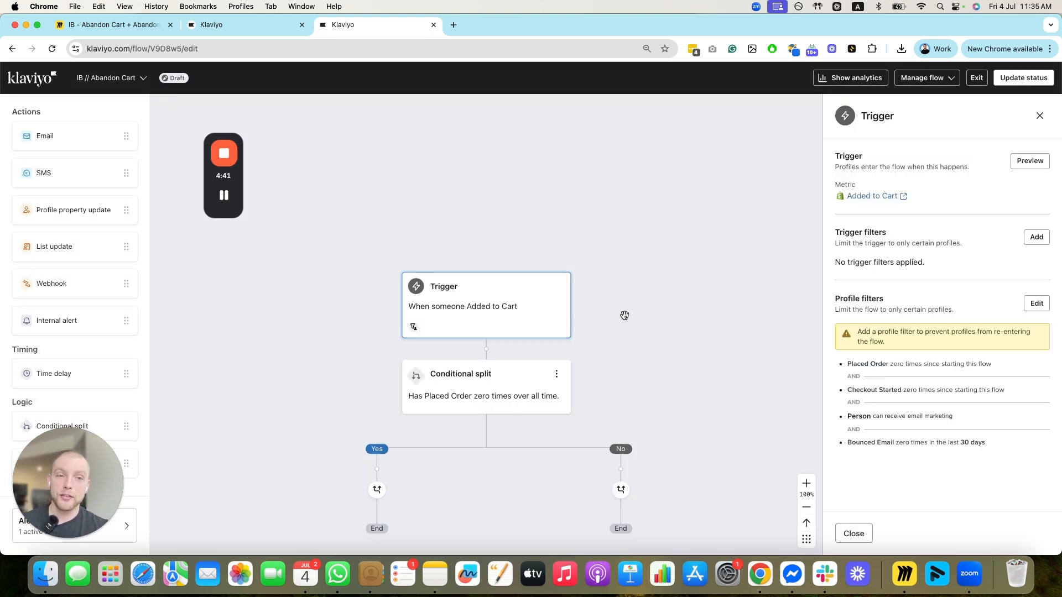
Add a conditional split on the Yes branch of the Placed Order split, using a 50% random sample, and save it.
scroll(609, 299, down, 3)
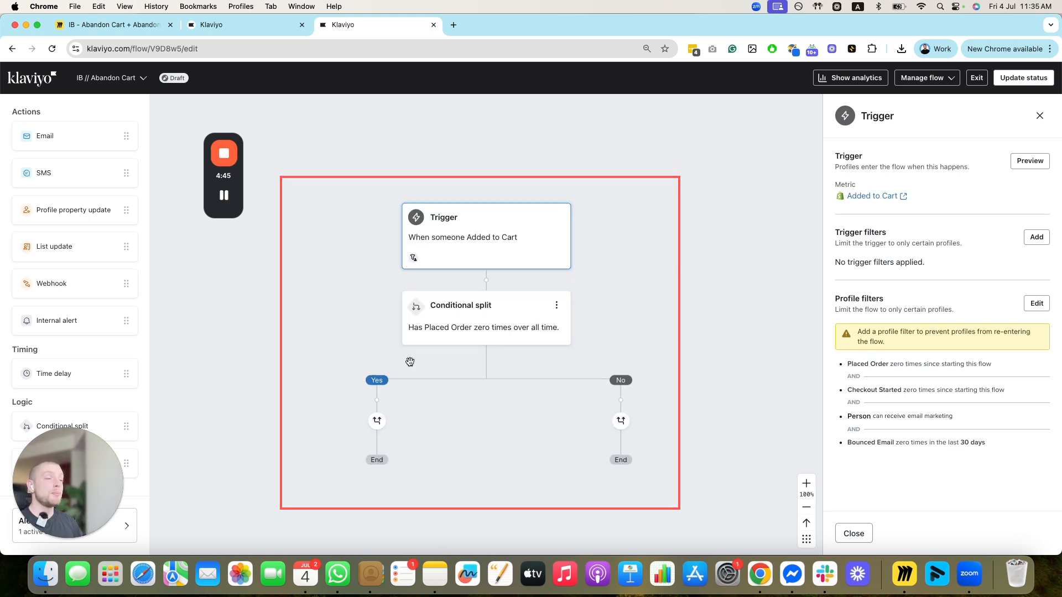
scroll(464, 312, down, 2)
scroll(463, 312, left, 2)
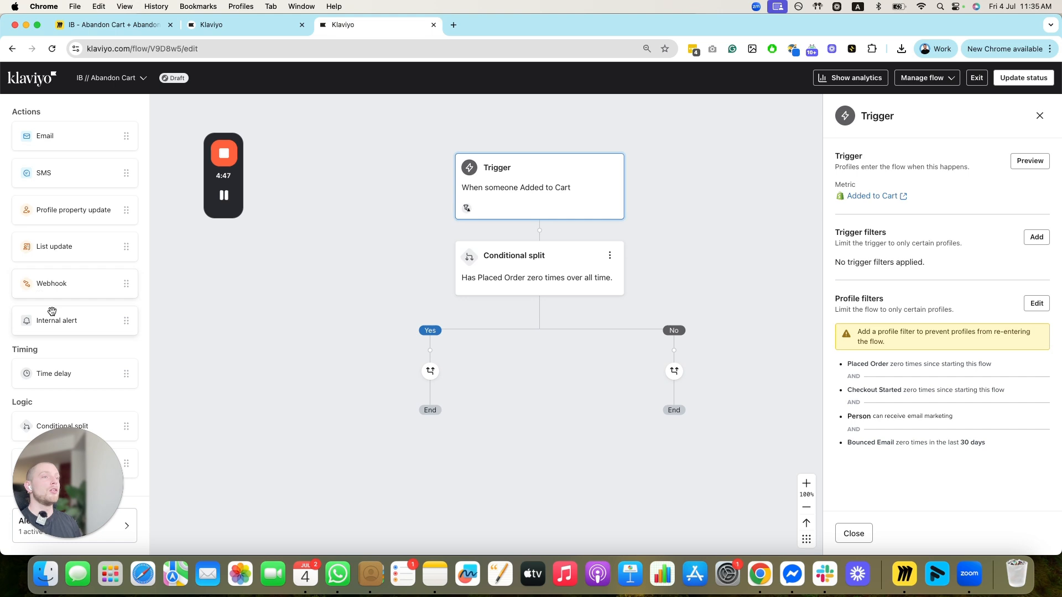
drag(55, 480, 222, 422)
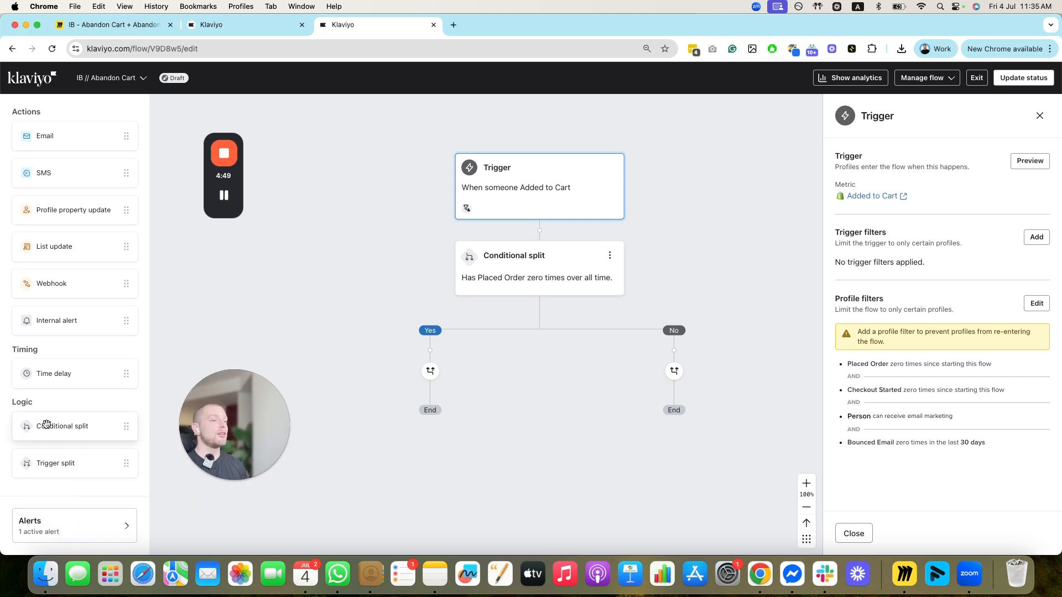
drag(49, 426, 387, 354)
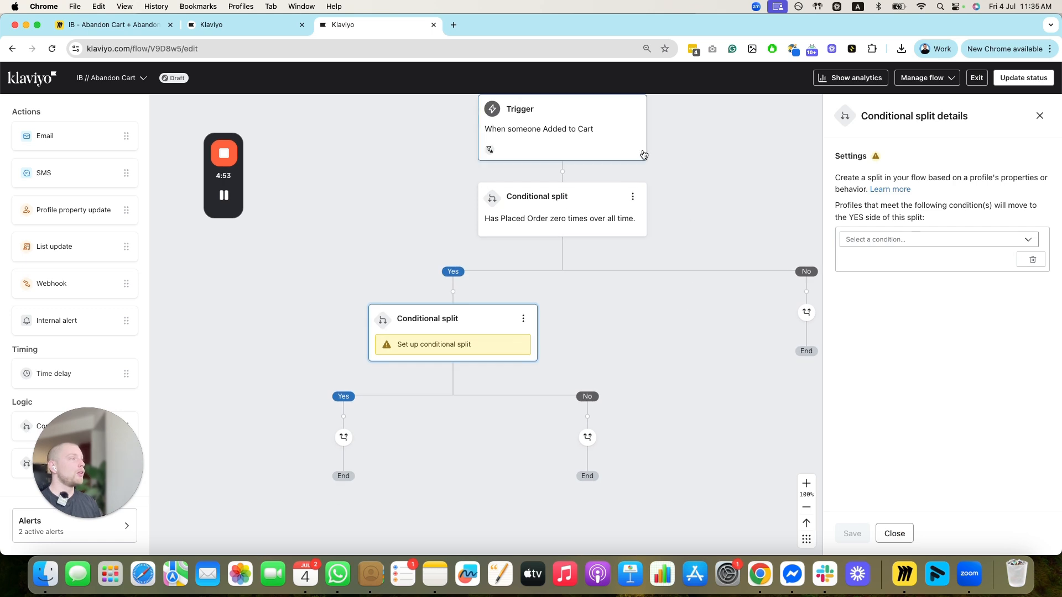
click(904, 240)
click(926, 352)
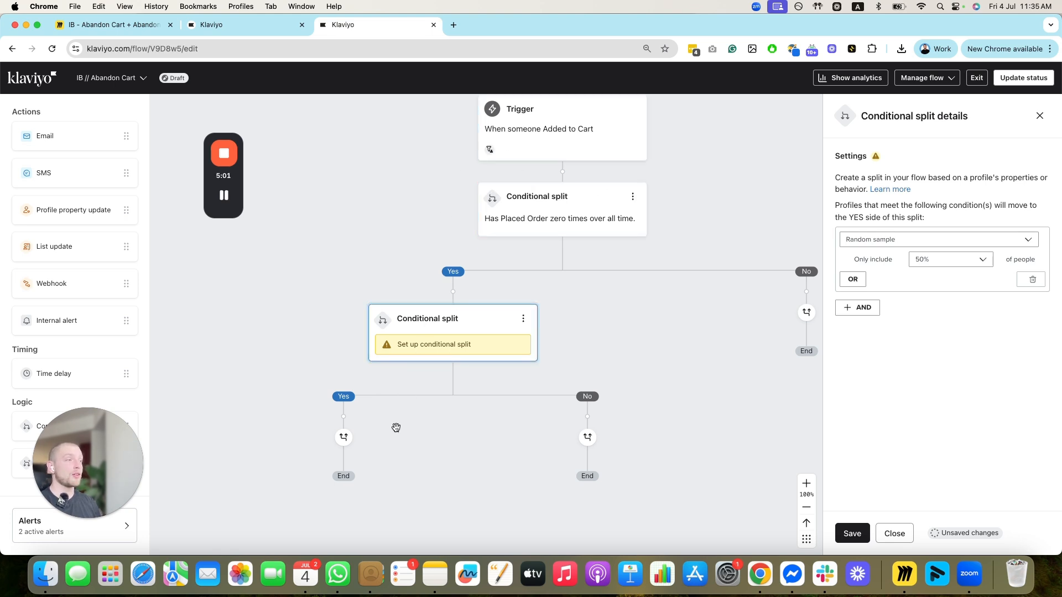
scroll(604, 363, right, 5)
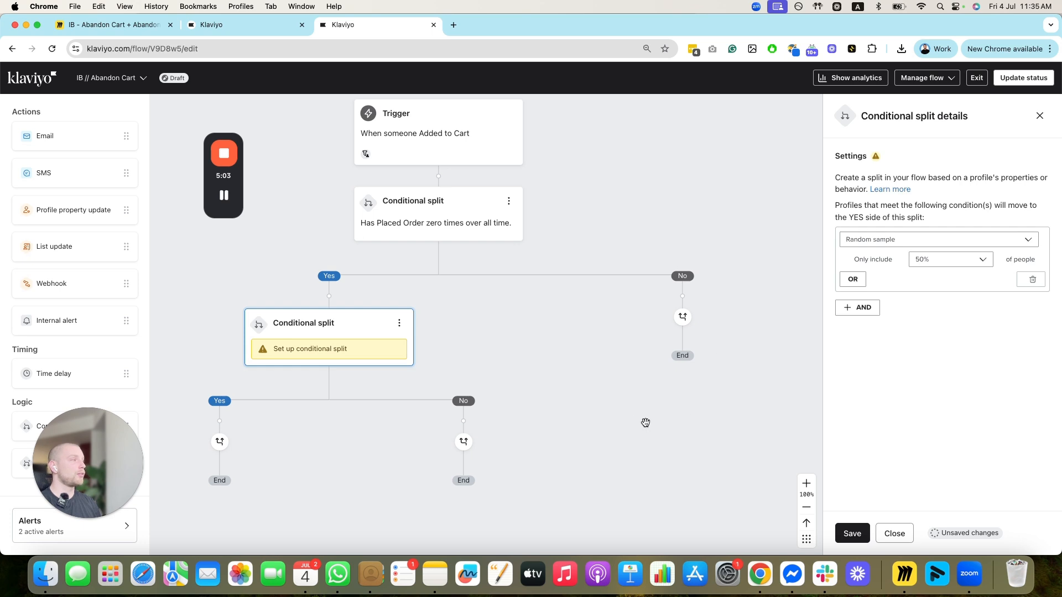
drag(646, 422, 829, 392)
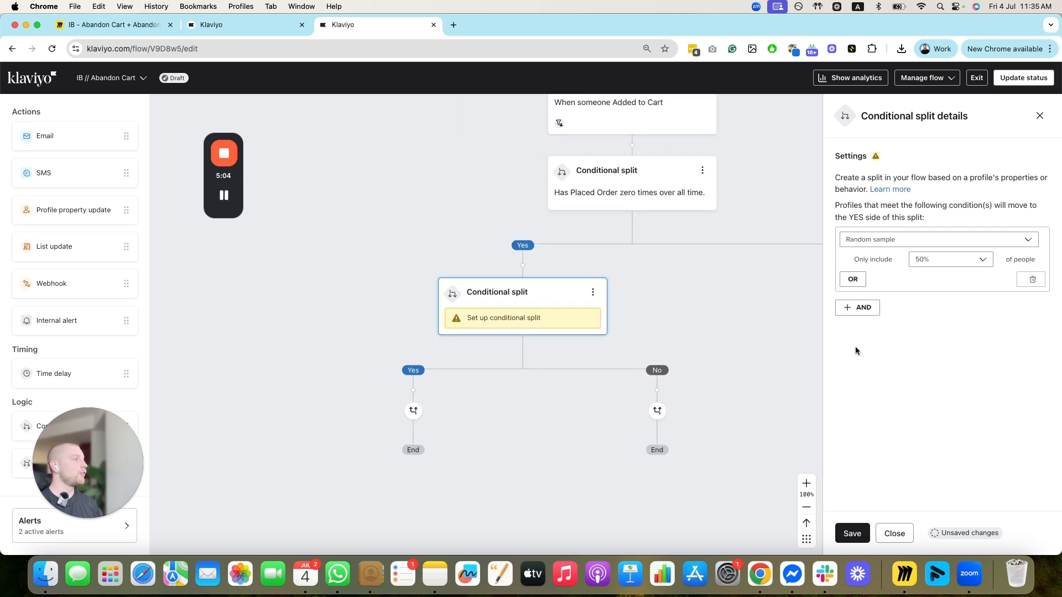
click(852, 533)
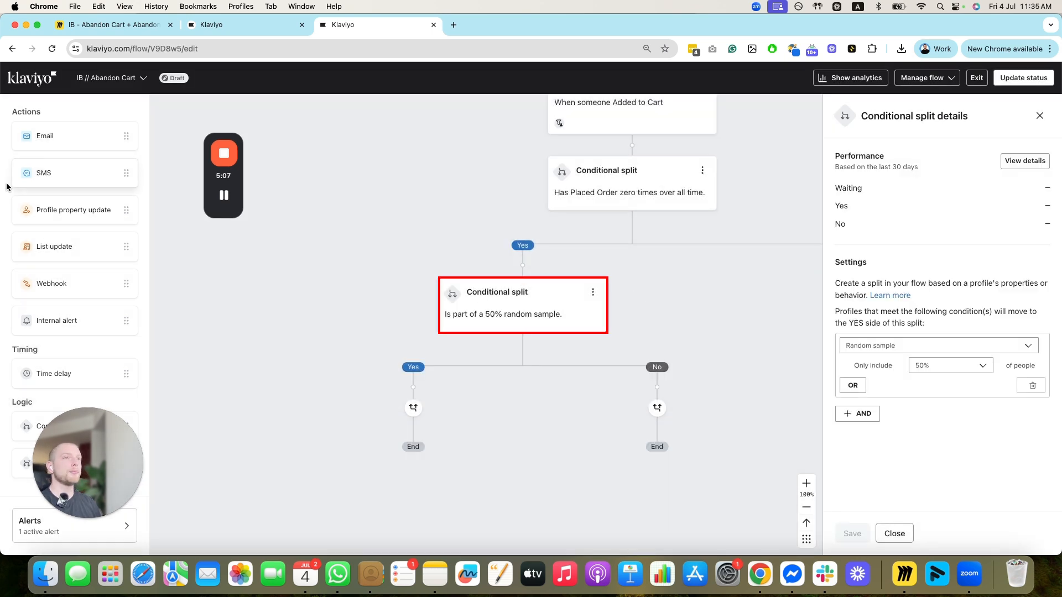
Add a 15-minute time delay on the Yes branch of the random sample split and save it.
drag(54, 373, 415, 388)
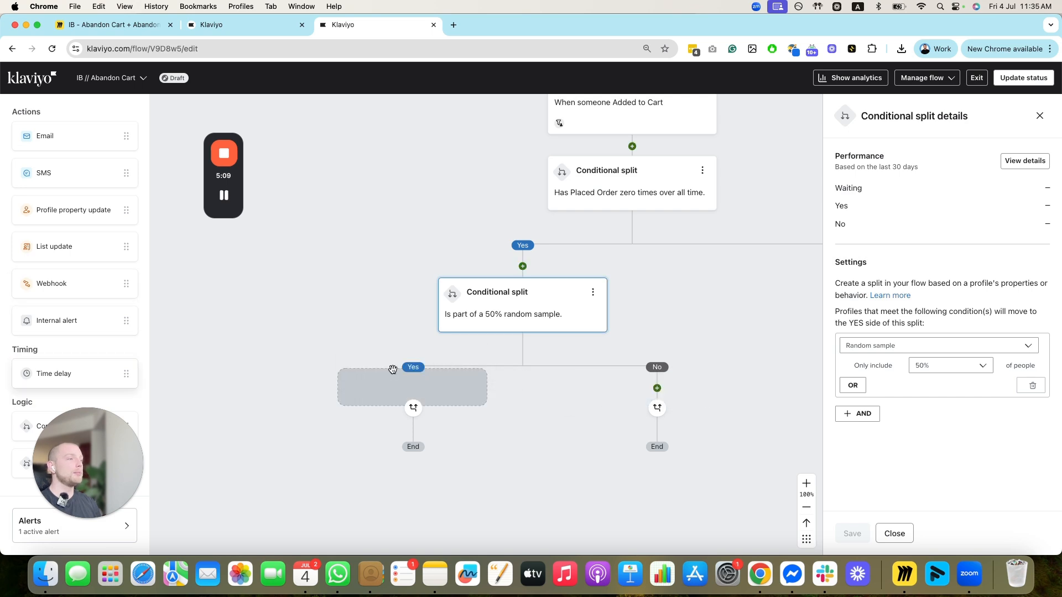
click(916, 188)
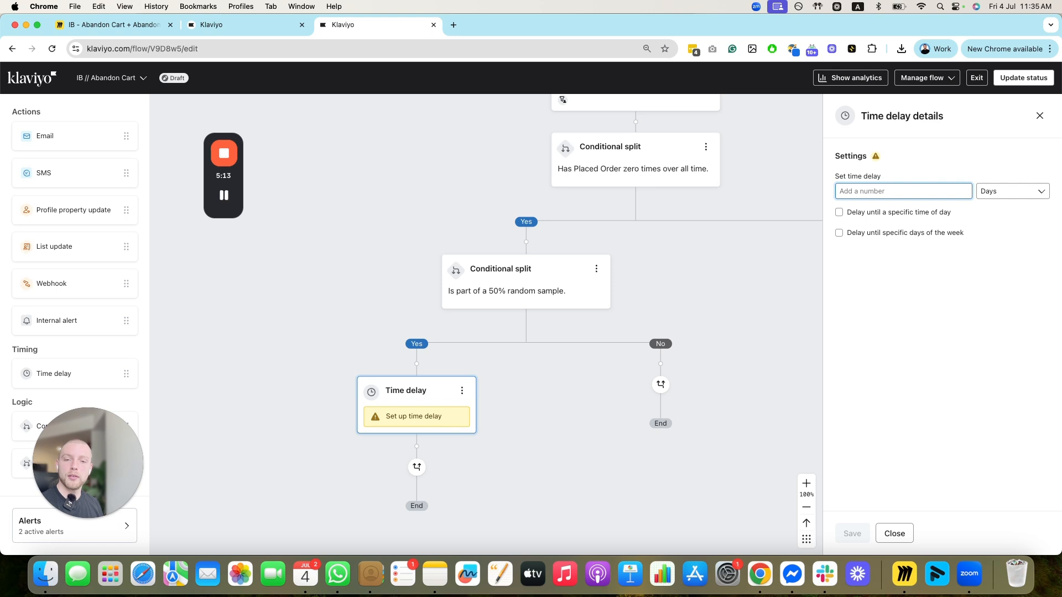
text(15)
click(1019, 192)
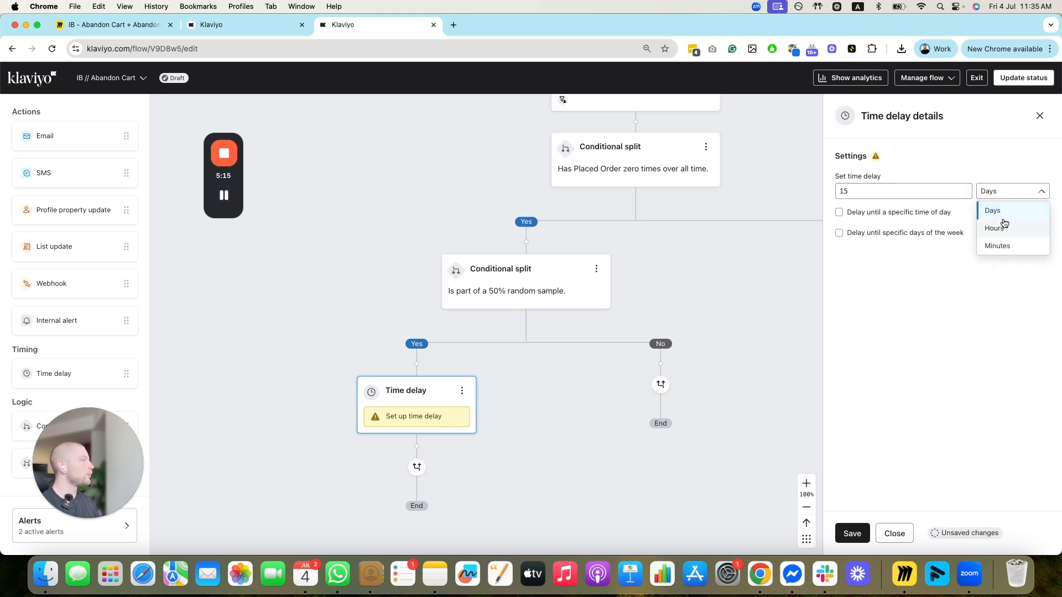
click(994, 244)
click(852, 534)
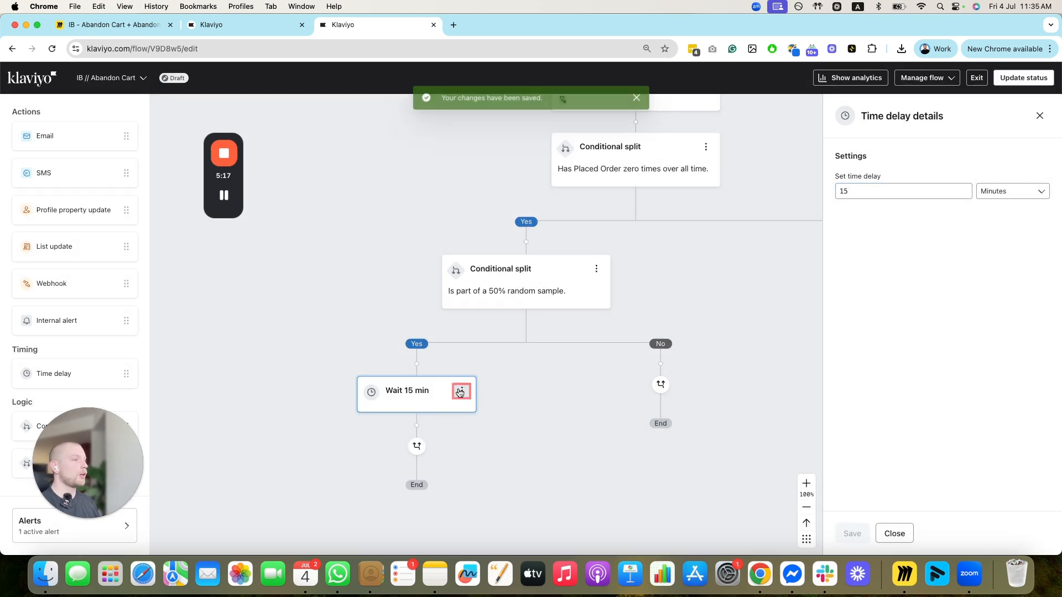
Clone the 15-minute delay onto the No branch of the random sample split and set the copy to 30 minutes.
click(461, 390)
click(476, 414)
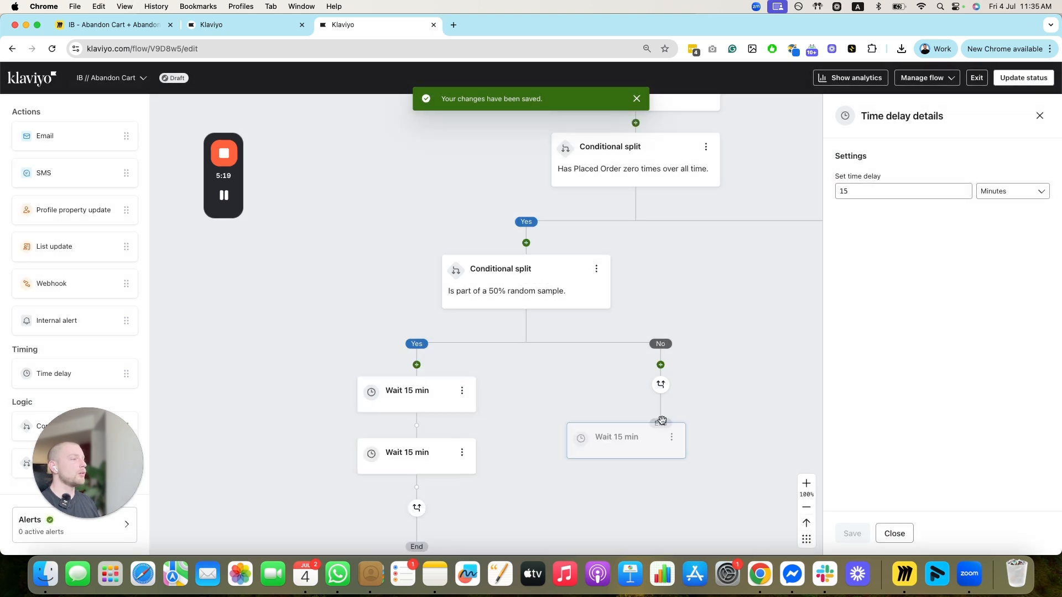
click(661, 386)
click(881, 191)
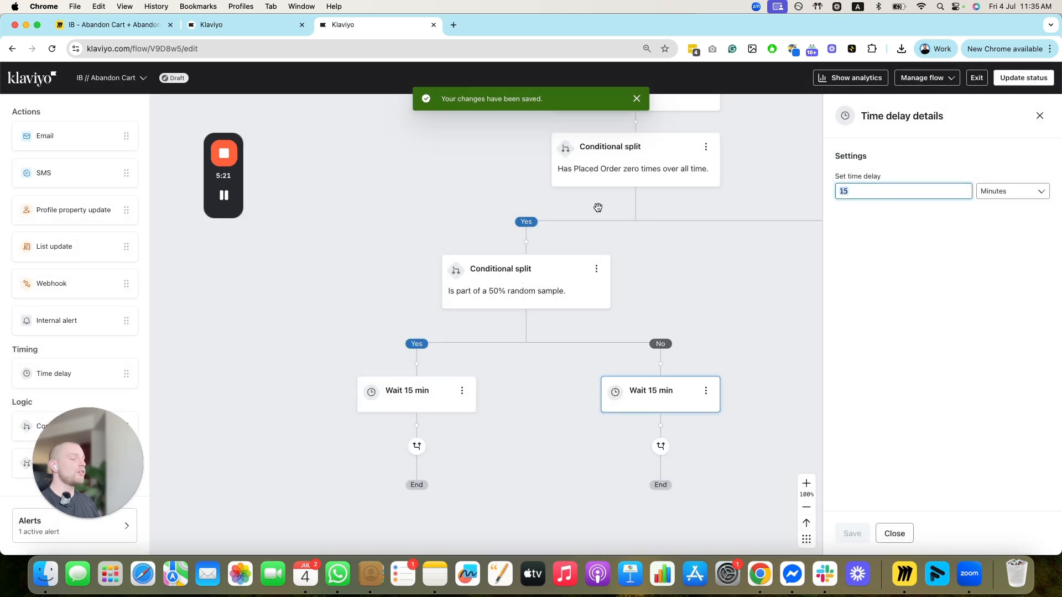
text(3)
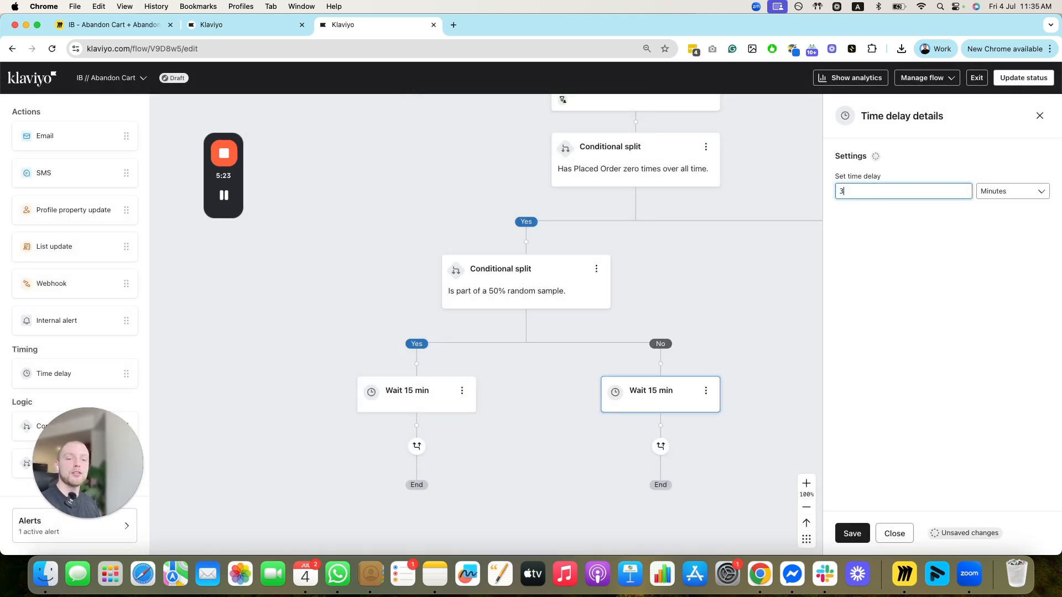
text(0)
click(851, 534)
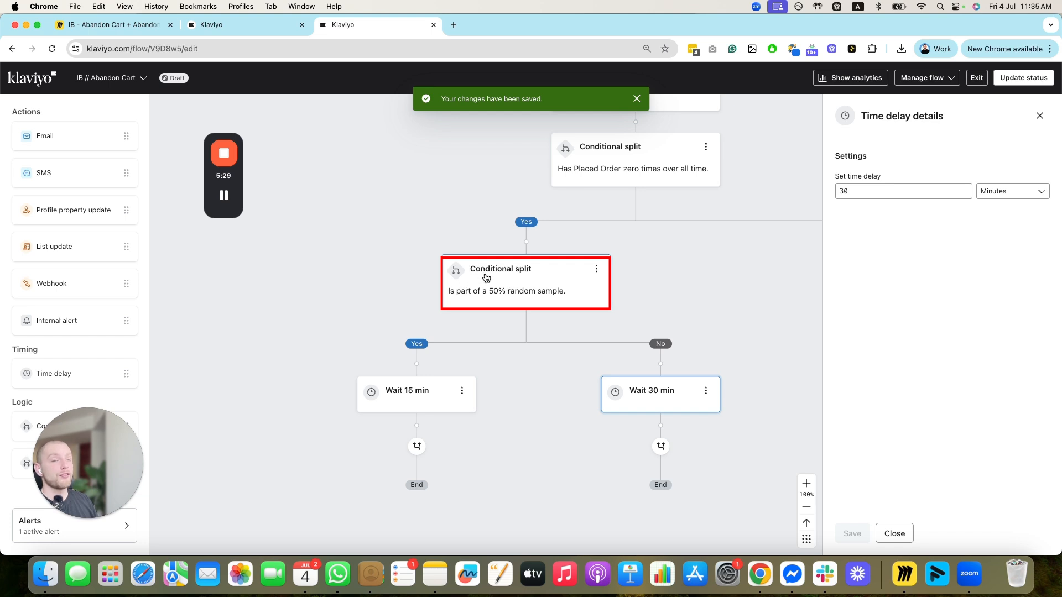
Add an email after the 15-minute delay and another after the 30-minute delay.
scroll(533, 413, down, 2)
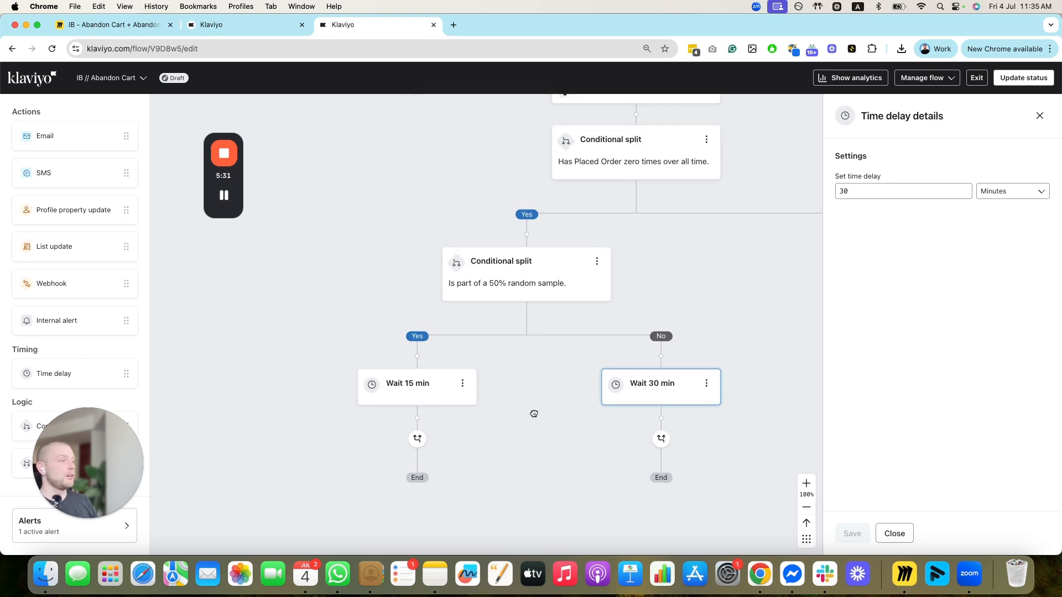
drag(55, 138, 409, 365)
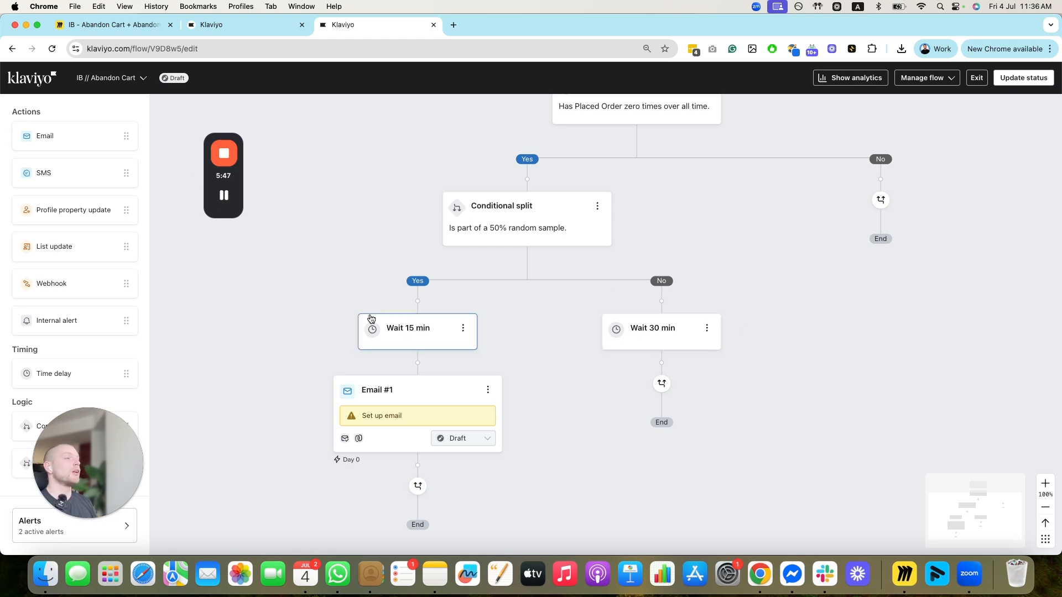
drag(66, 140, 605, 417)
scroll(569, 467, down, 3)
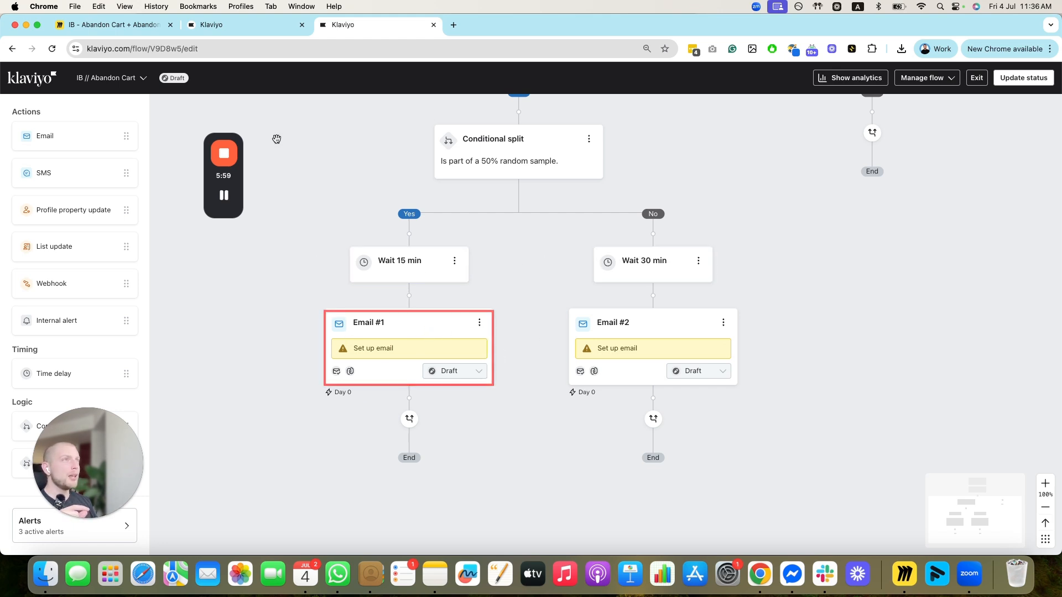
Check the Miro board's notes on the conditional splits and first emails, and compare them with the splits and emails in the Klaviyo flow.
click(115, 26)
drag(396, 296, 653, 291)
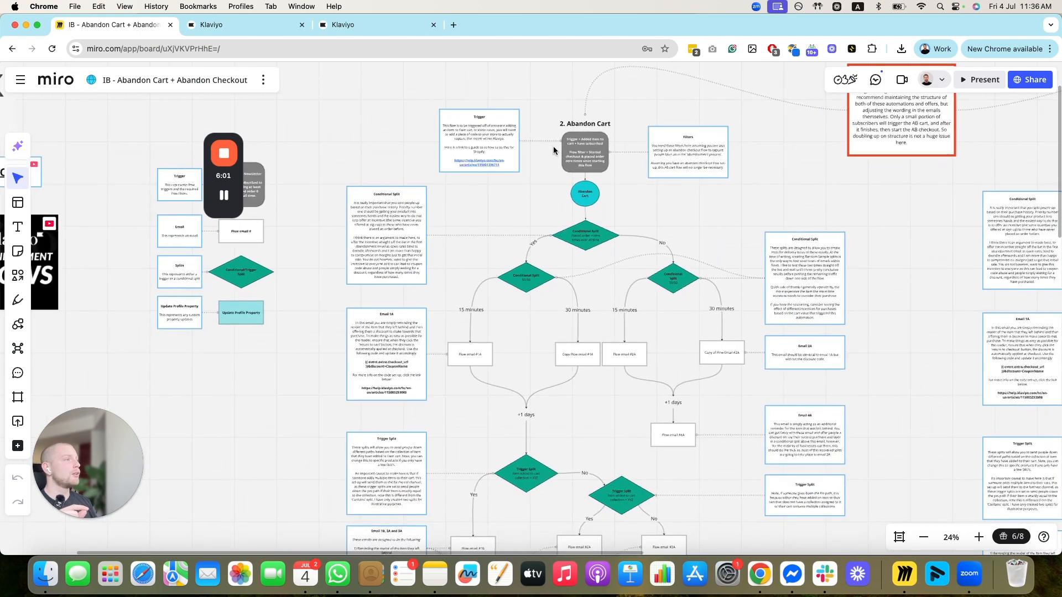
scroll(422, 299, up, 2)
scroll(423, 299, up, 3)
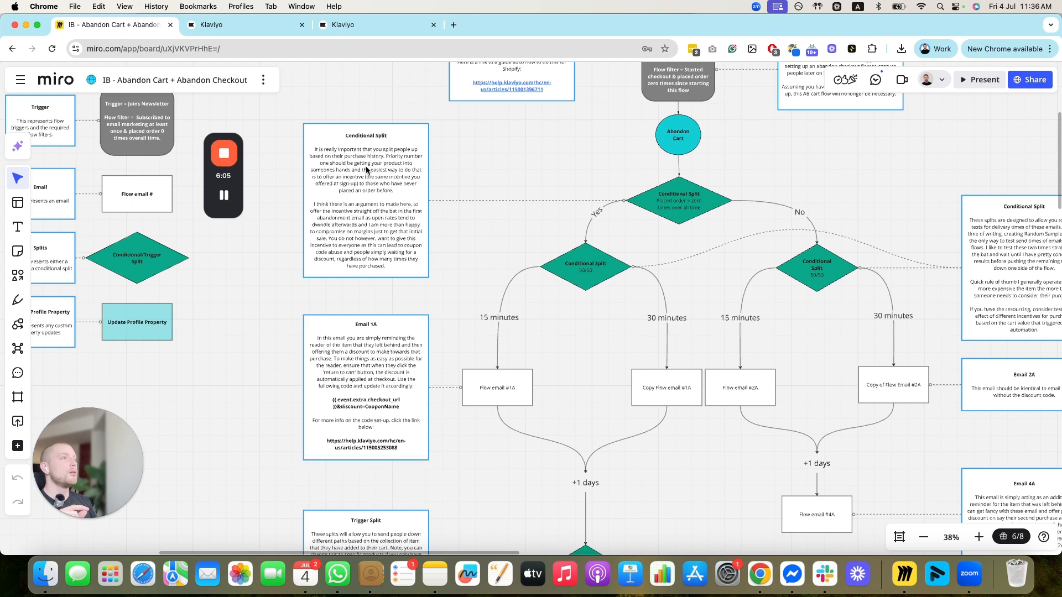
scroll(493, 305, down, 3)
click(352, 28)
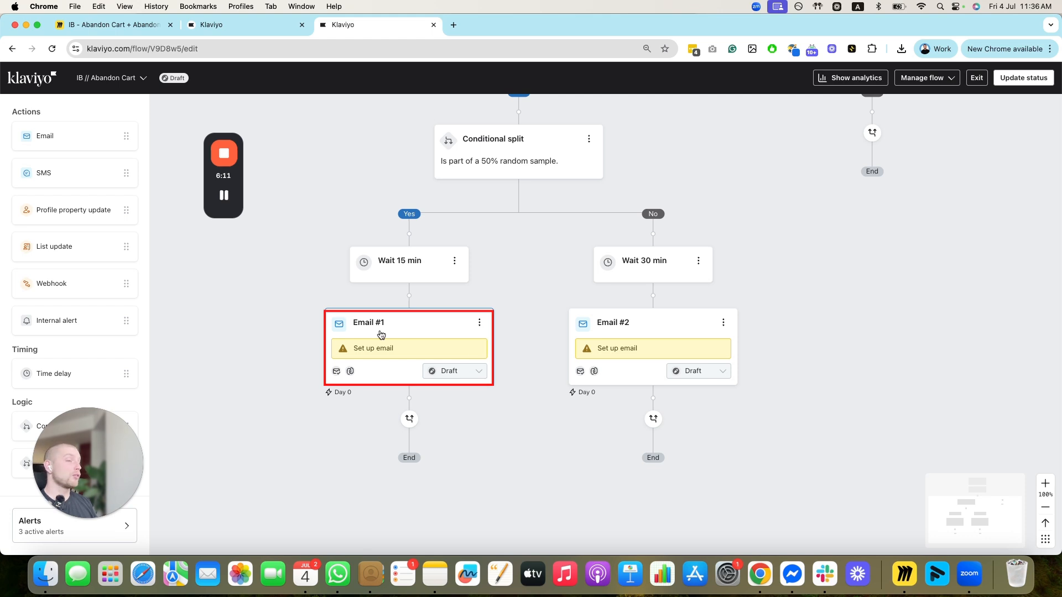
scroll(381, 332, up, 5)
scroll(382, 332, left, 2)
scroll(424, 324, down, 2)
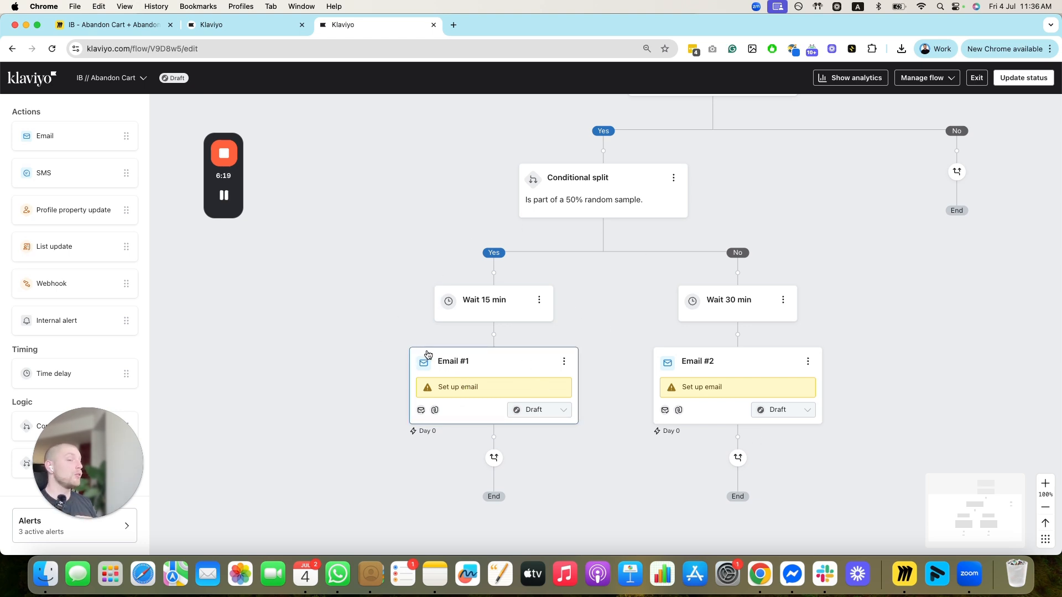
scroll(531, 437, up, 4)
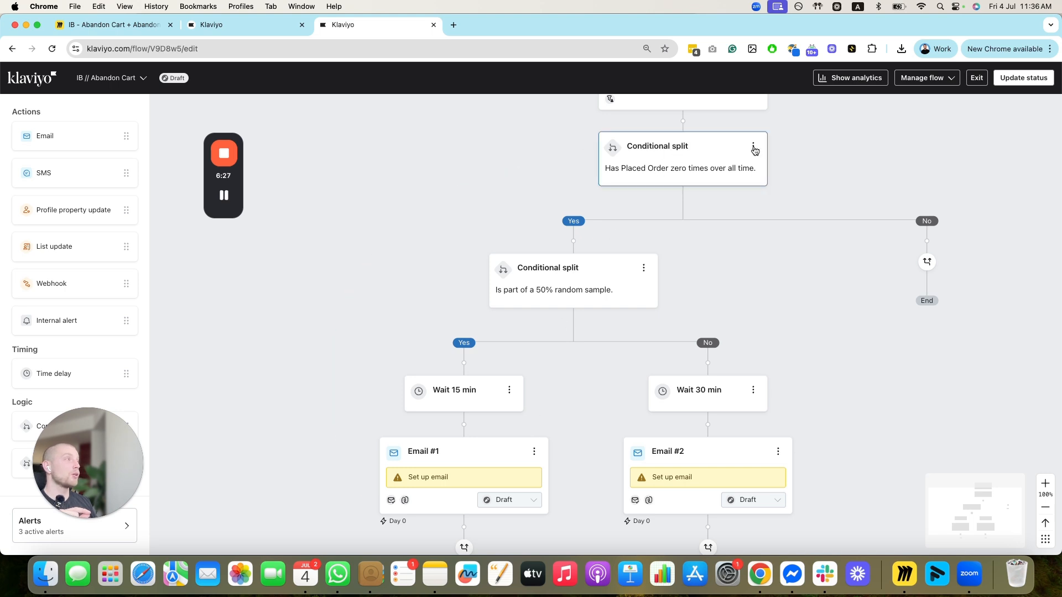
Turn off skipping recently emailed profiles for Email #1 and save the email's settings.
drag(502, 424, 422, 366)
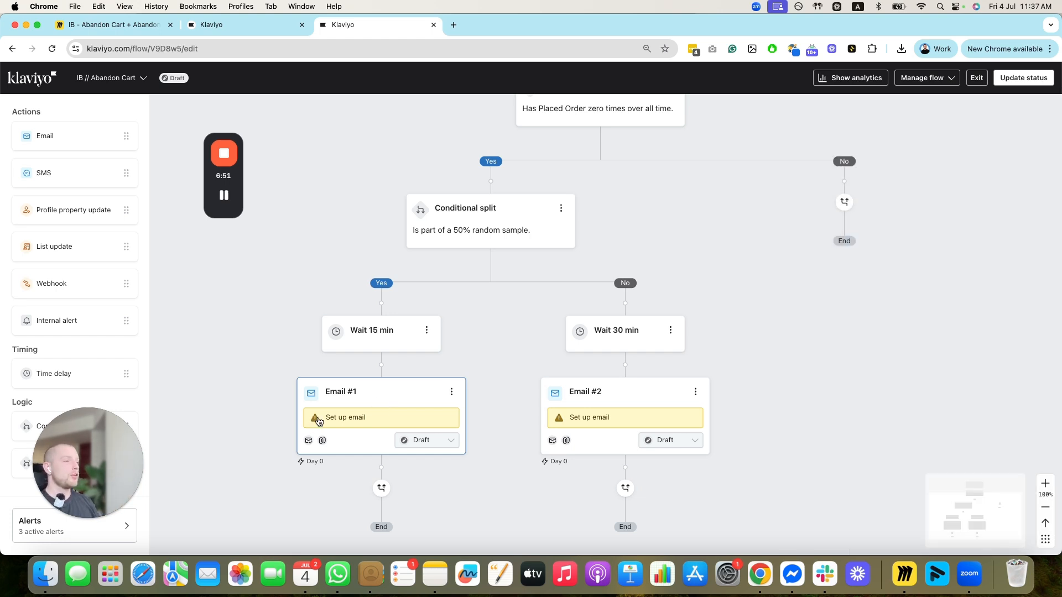
click(340, 414)
scroll(1058, 271, down, 3)
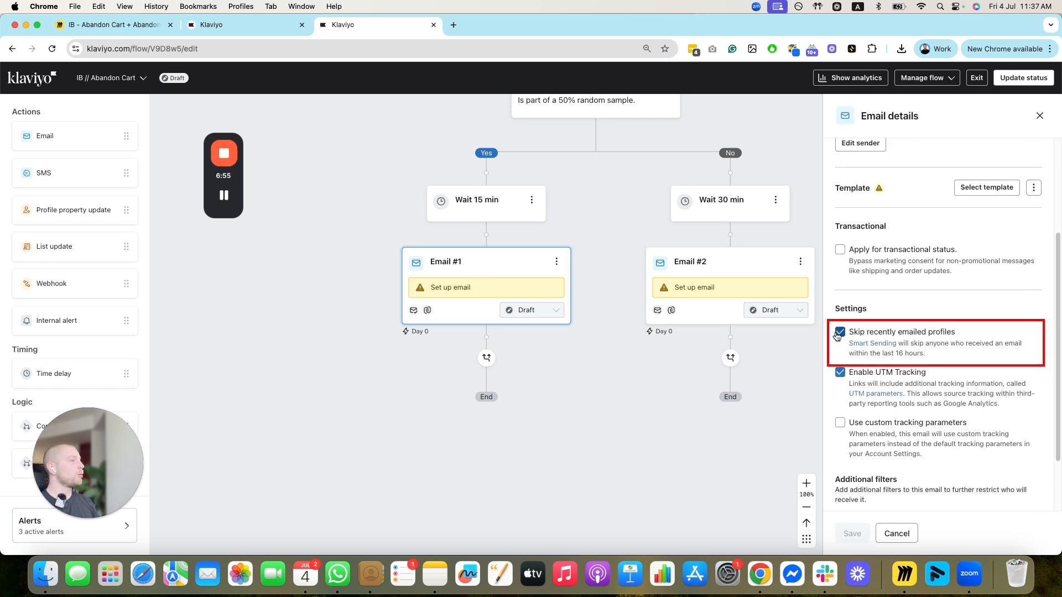
click(840, 332)
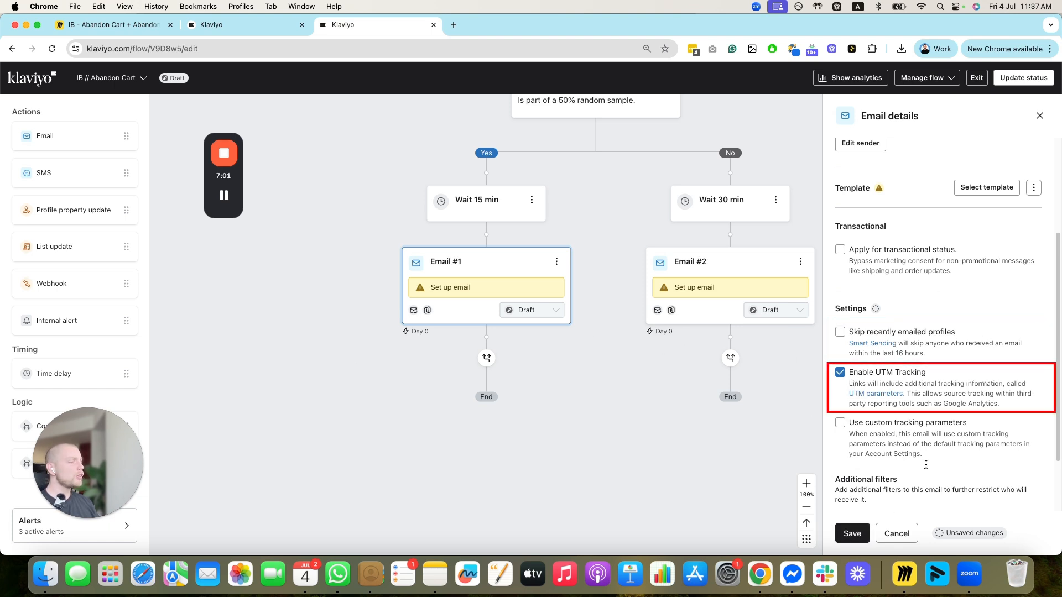
click(852, 533)
Turn off skipping recently emailed profiles for Email #2, save it, and close the Smart Sending help article.
drag(649, 357, 500, 417)
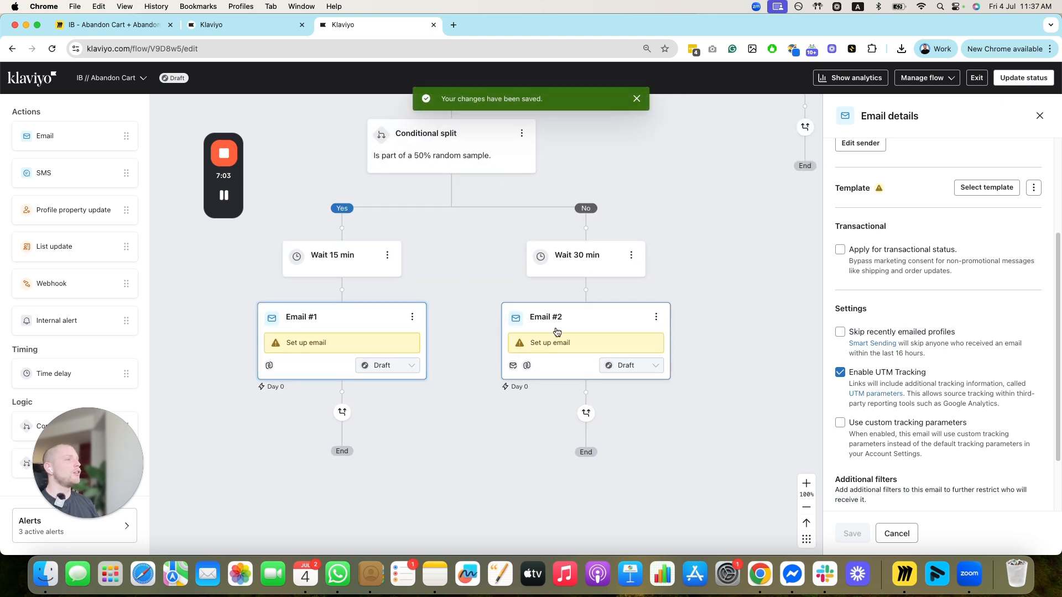
click(872, 343)
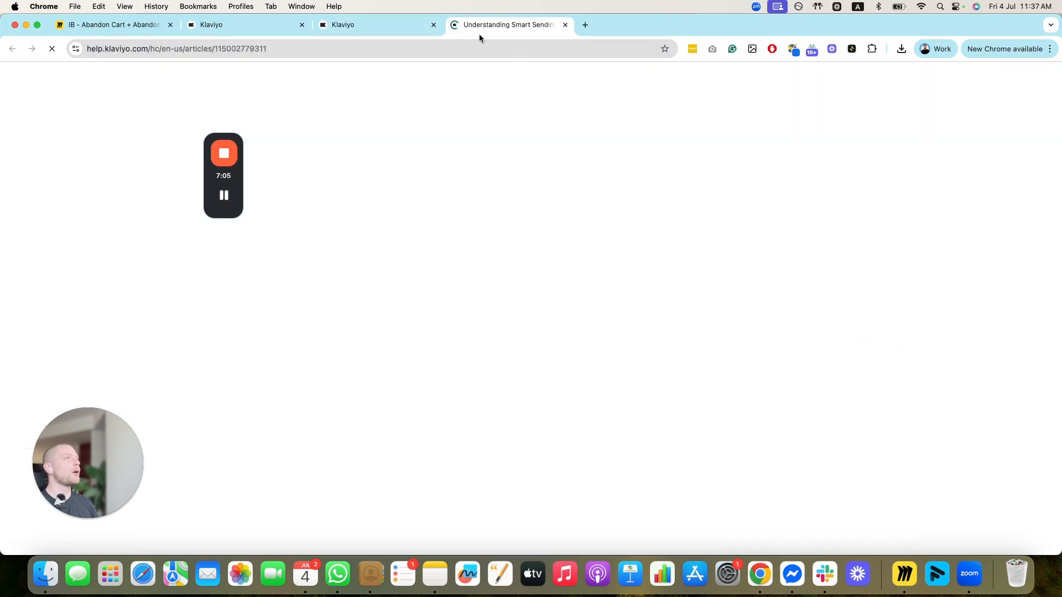
click(382, 24)
click(840, 332)
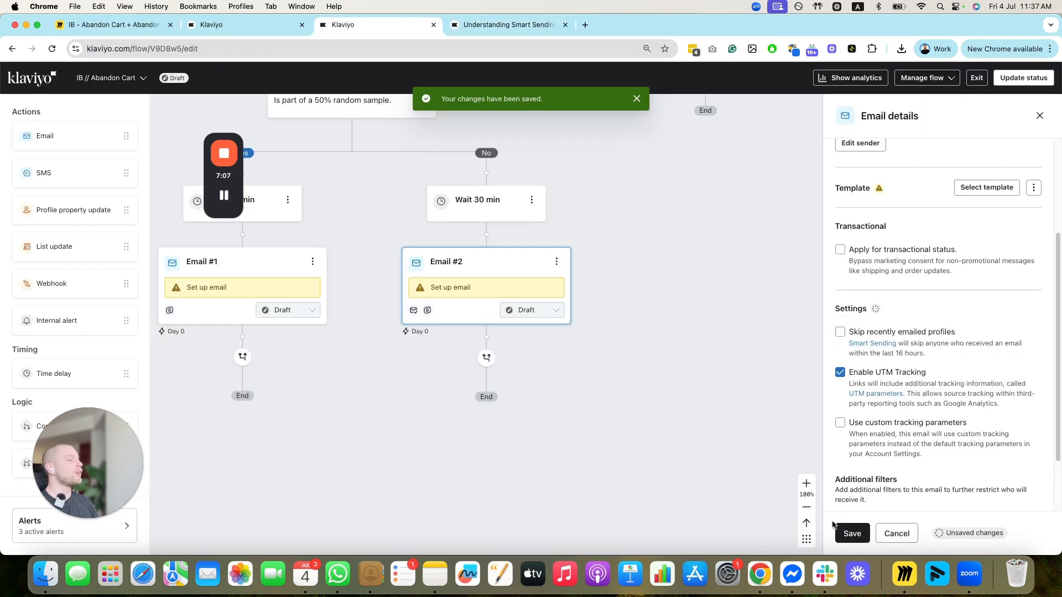
click(852, 533)
click(565, 24)
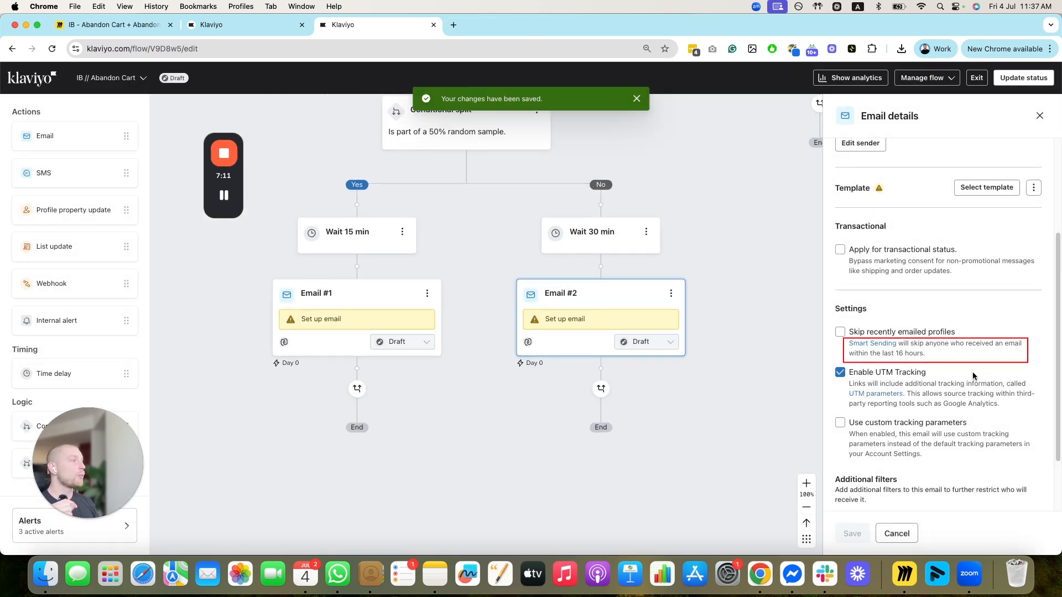
mouse_move(932, 356)
mouse_down()
mouse_move(861, 348)
mouse_move(927, 353)
mouse_move(919, 348)
mouse_up()
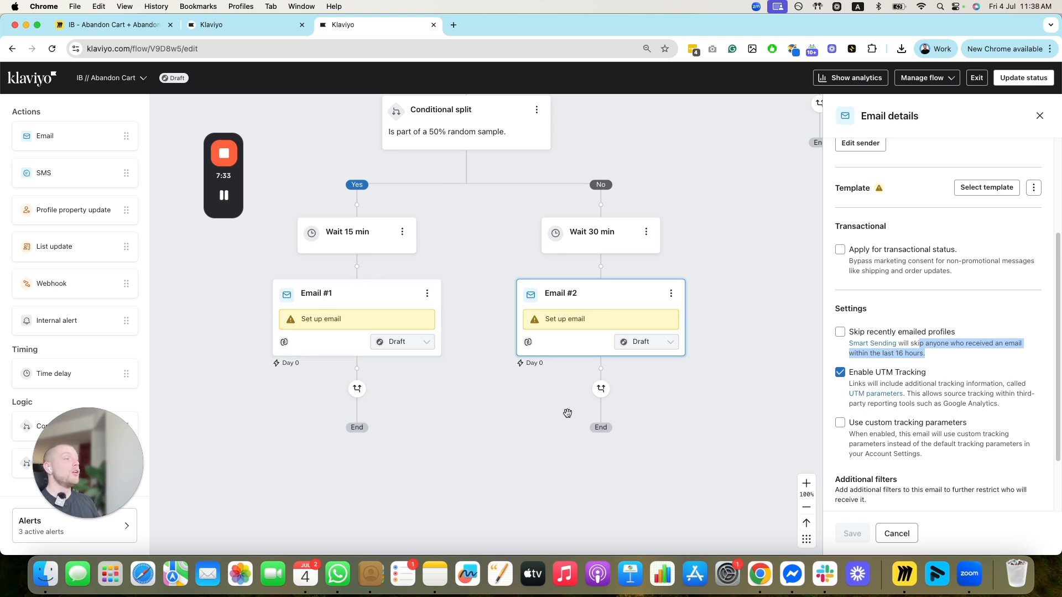
scroll(493, 379, down, 3)
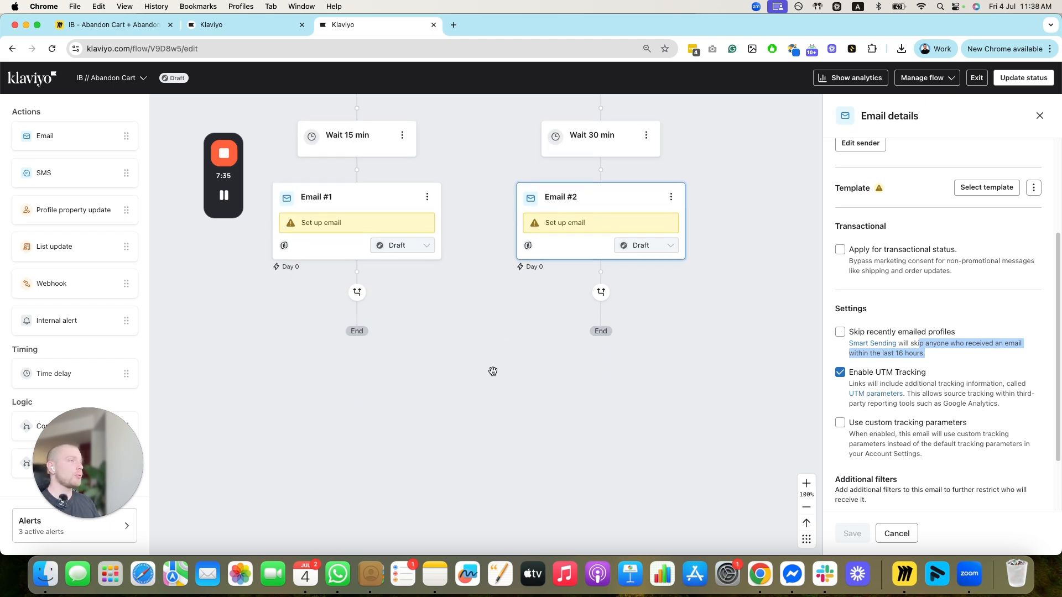
Merge the No branch below Email #2 back into the Yes branch directly under Email #1.
scroll(495, 374, up, 5)
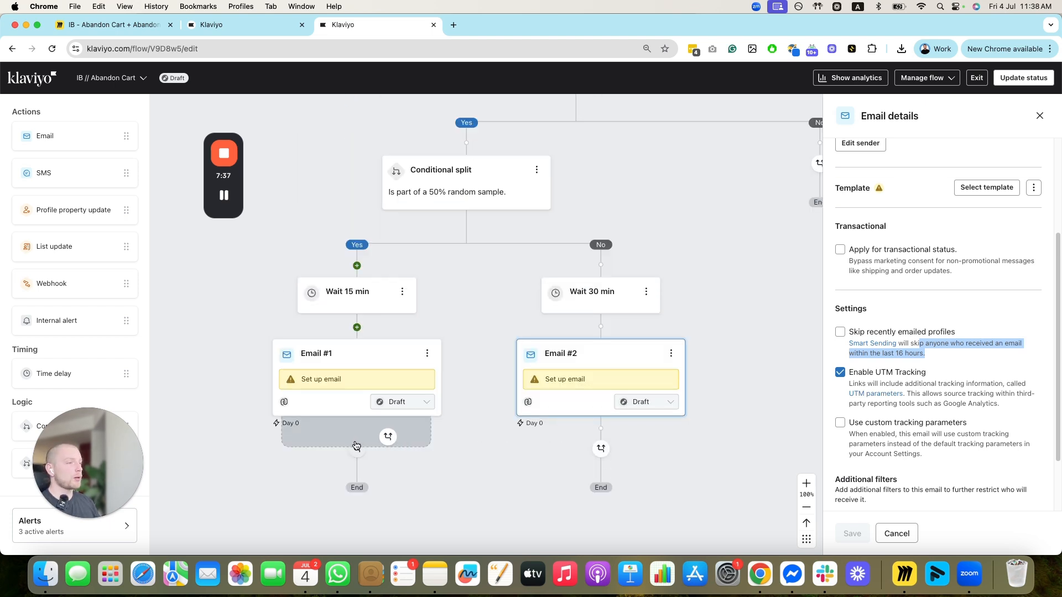
drag(600, 453, 357, 448)
scroll(482, 474, down, 2)
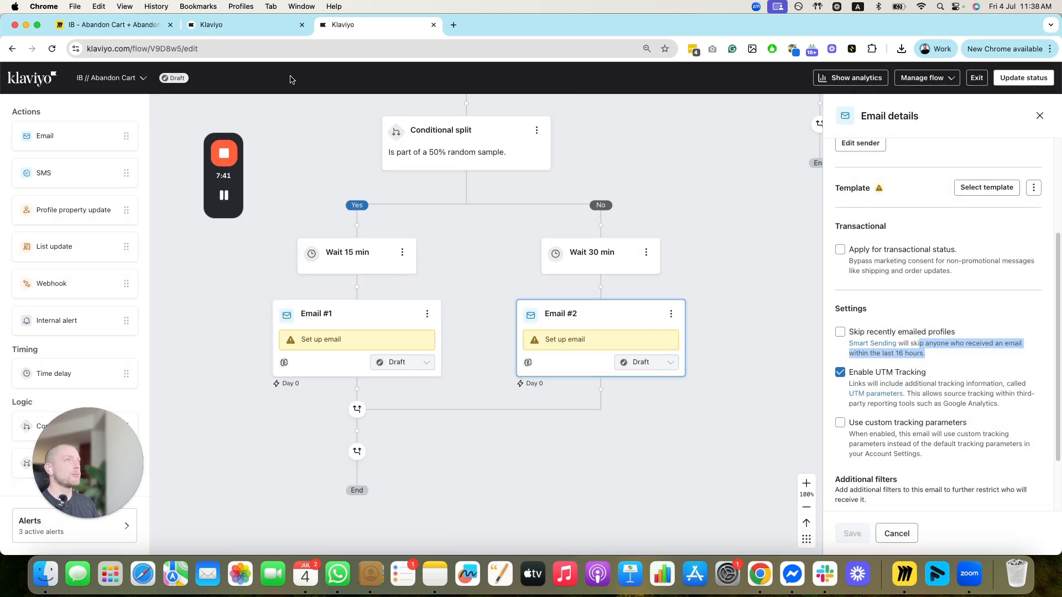
Check the next delay on the Miro board, then add a 1-day time delay below the merged email branches and save it.
click(100, 25)
scroll(508, 359, down, 3)
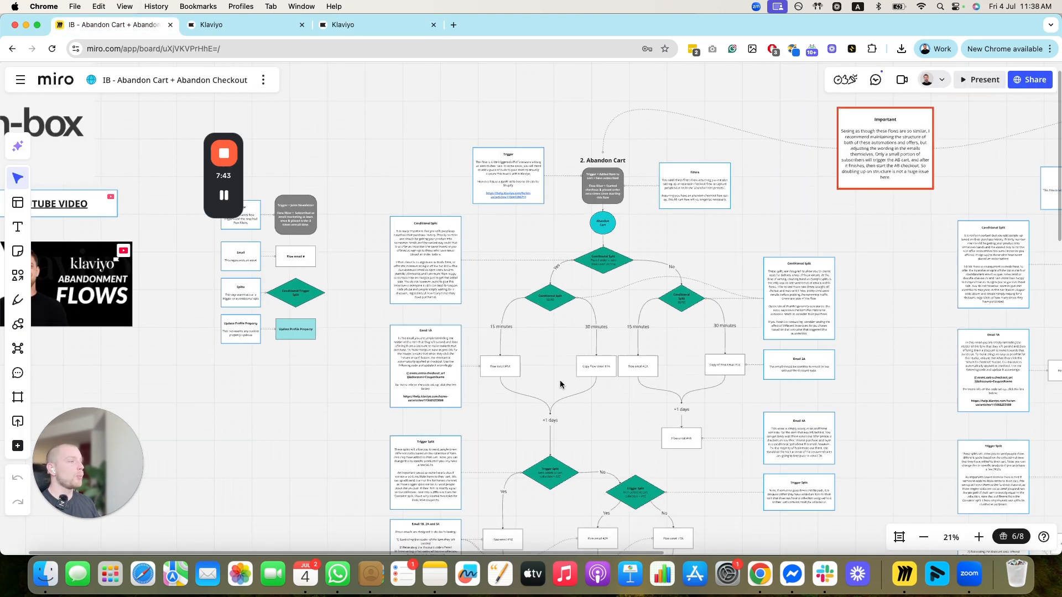
click(408, 26)
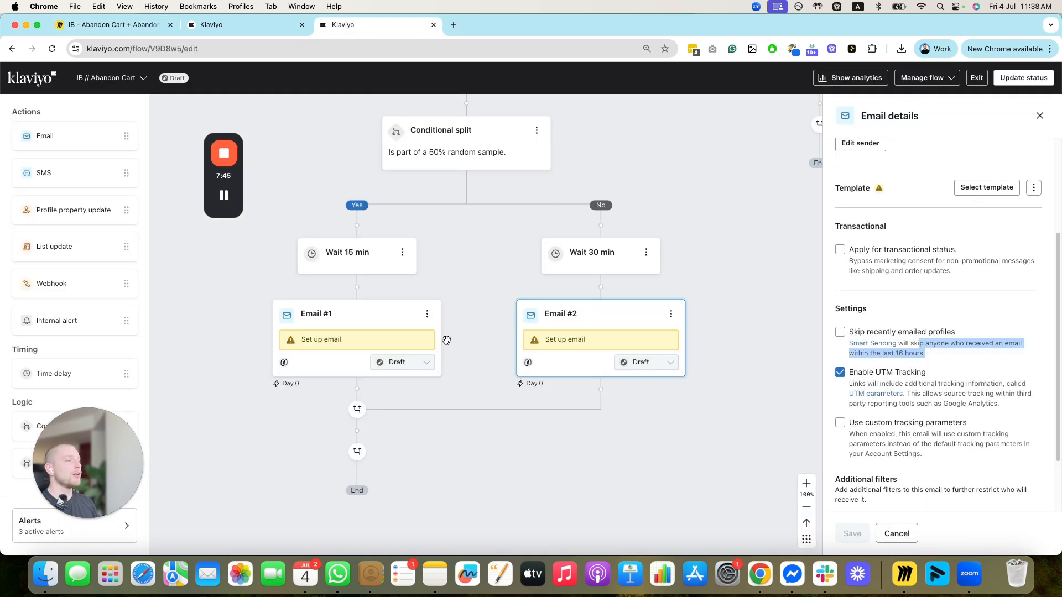
drag(21, 378, 462, 390)
click(894, 196)
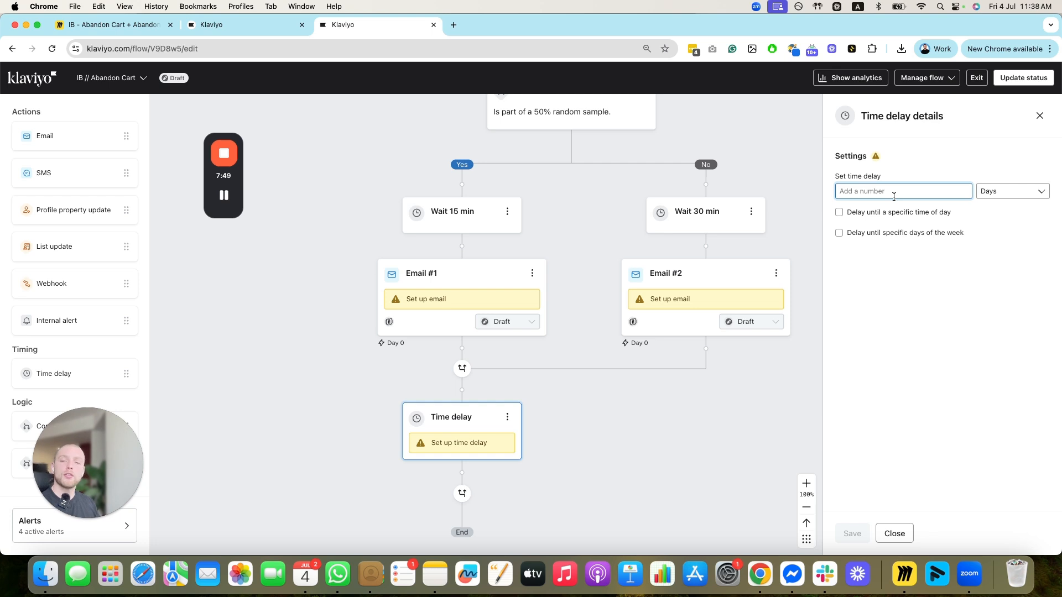
text(1)
click(853, 533)
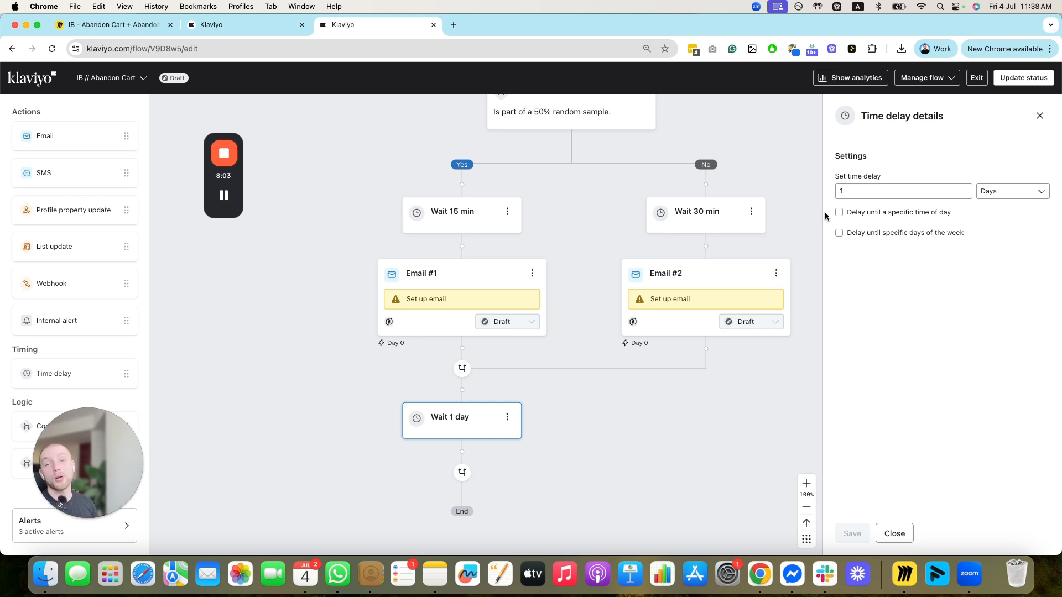
click(840, 212)
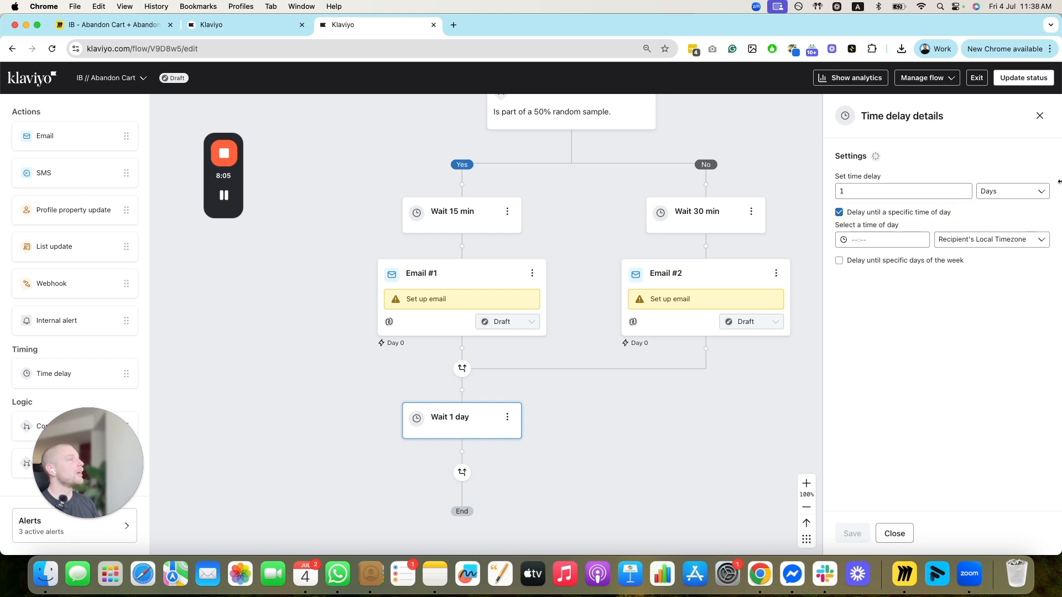
click(916, 234)
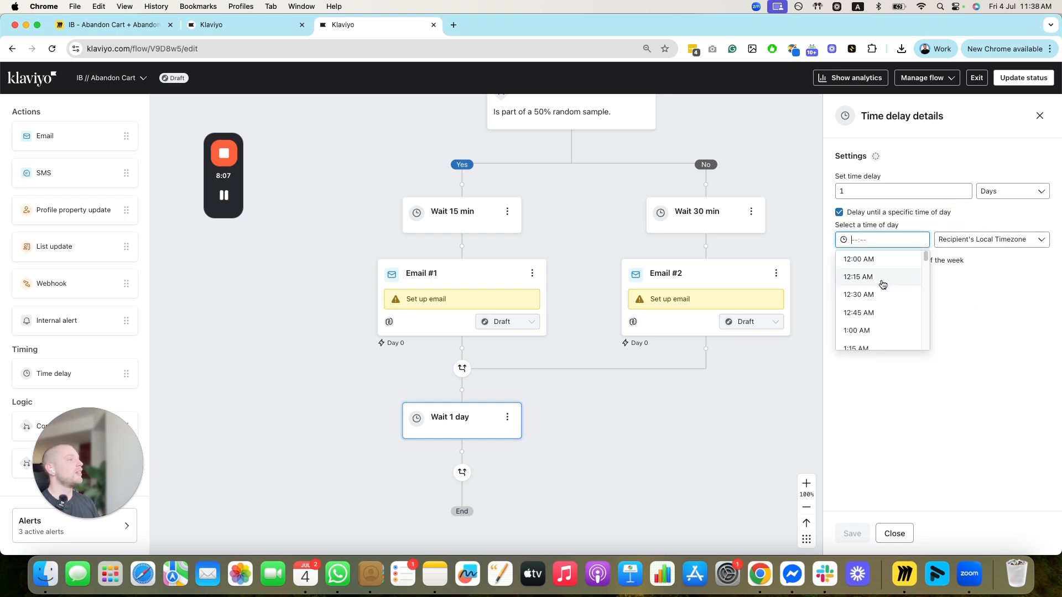
click(881, 280)
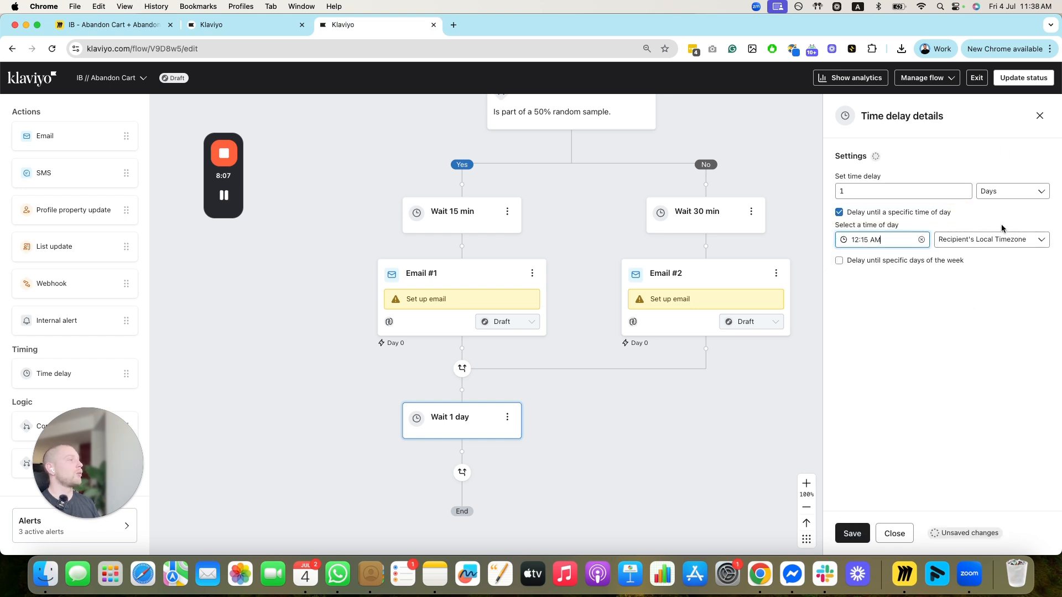
click(894, 533)
Add a trigger split directly below the 1-day time delay.
drag(530, 343, 546, 145)
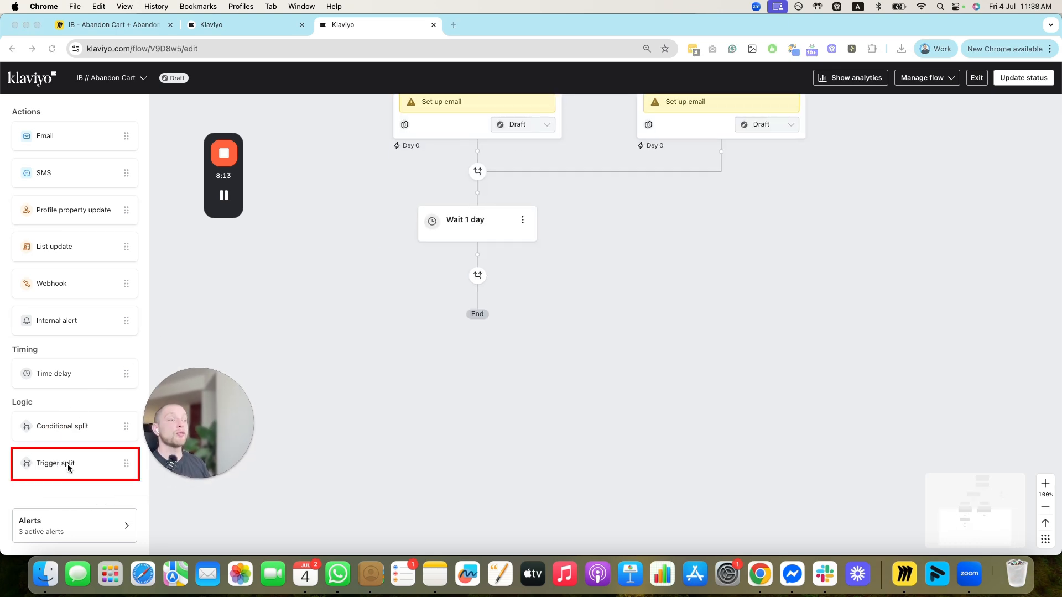
scroll(372, 337, up, 5)
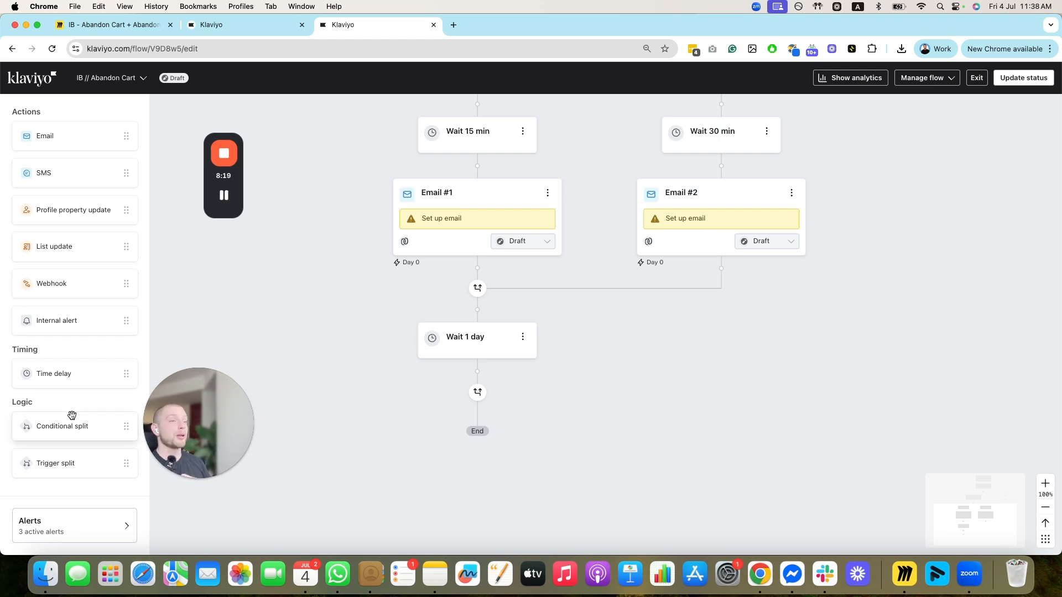
drag(76, 464, 505, 377)
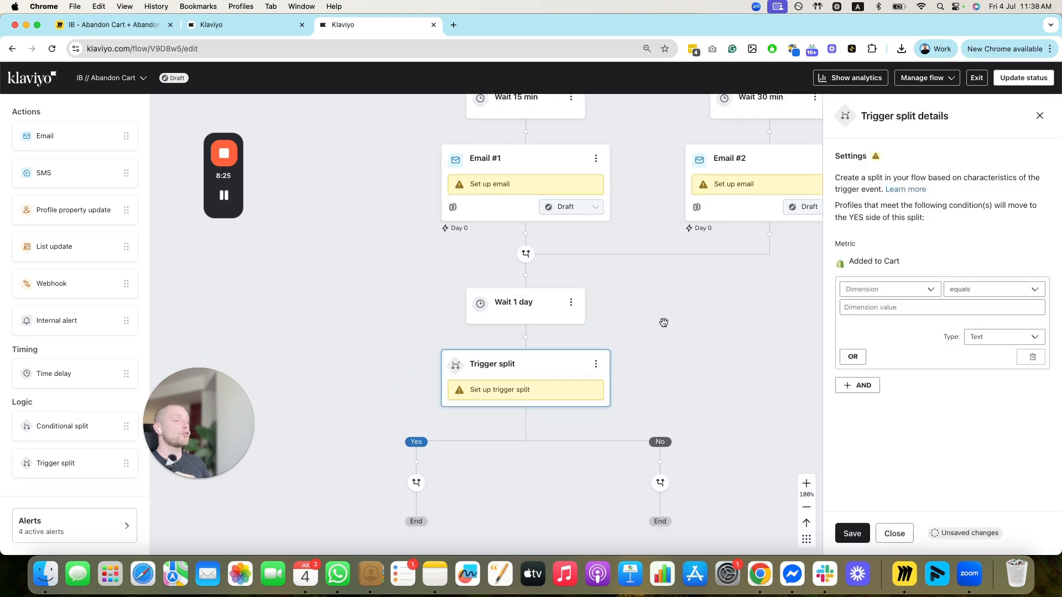
Review the flow from the Added to Cart trigger down to the new trigger split, comparing the trigger with the split's metric.
scroll(663, 323, up, 5)
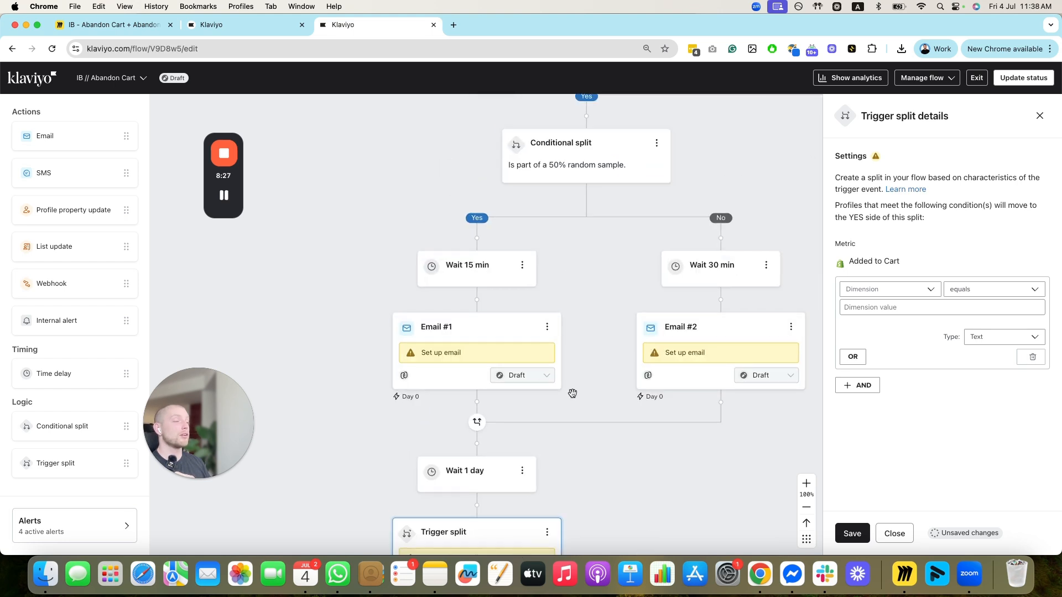
scroll(573, 393, down, 3)
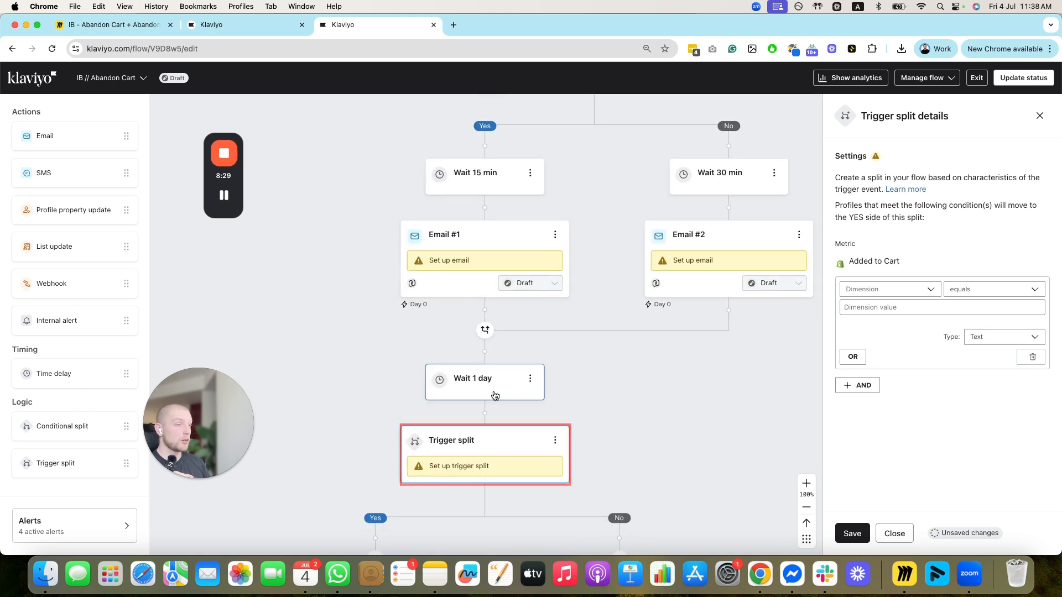
scroll(496, 396, up, 12)
drag(652, 268, 535, 258)
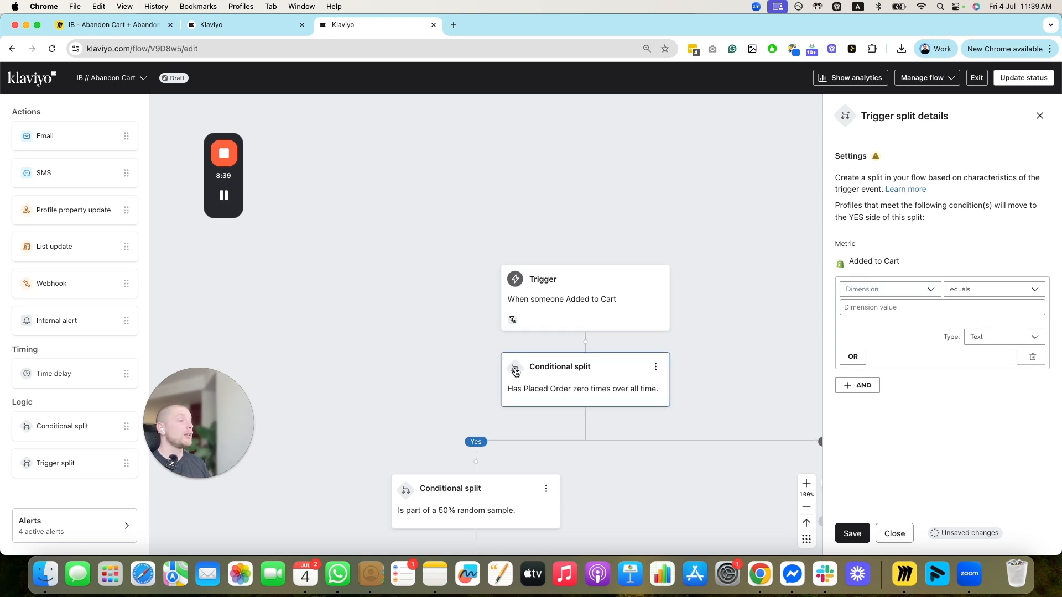
drag(520, 383, 531, 353)
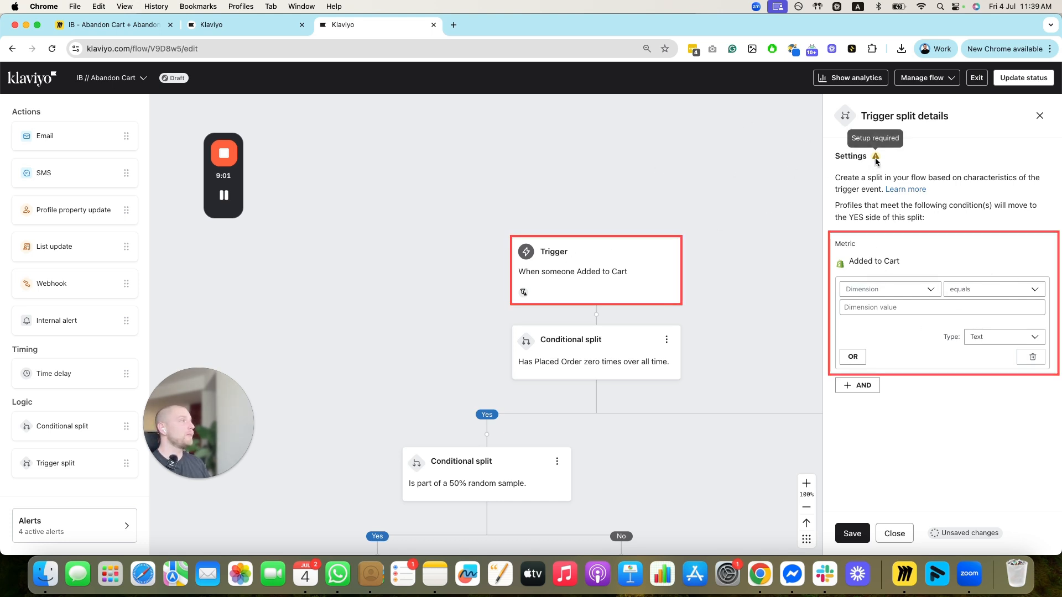
drag(603, 419, 739, 177)
scroll(740, 177, down, 5)
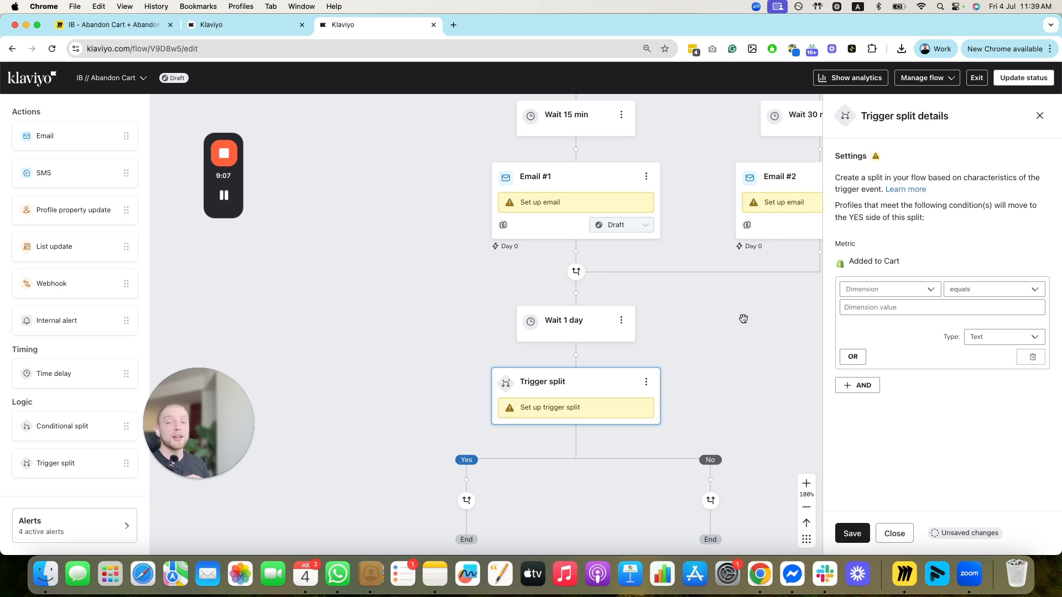
scroll(679, 217, up, 3)
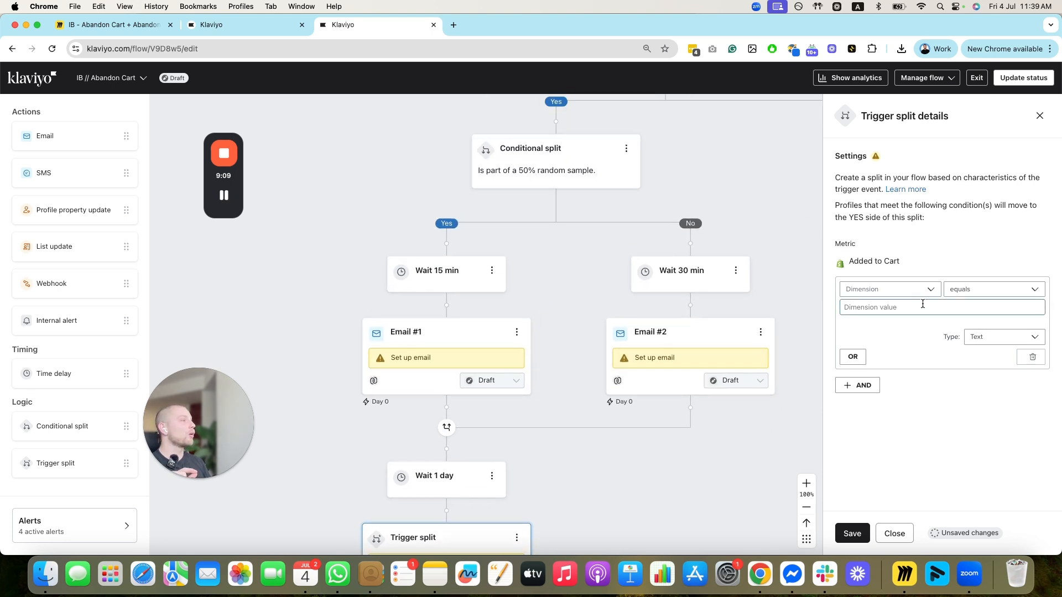
Choose Categories as the dimension for the trigger split's Added to Cart condition.
click(924, 289)
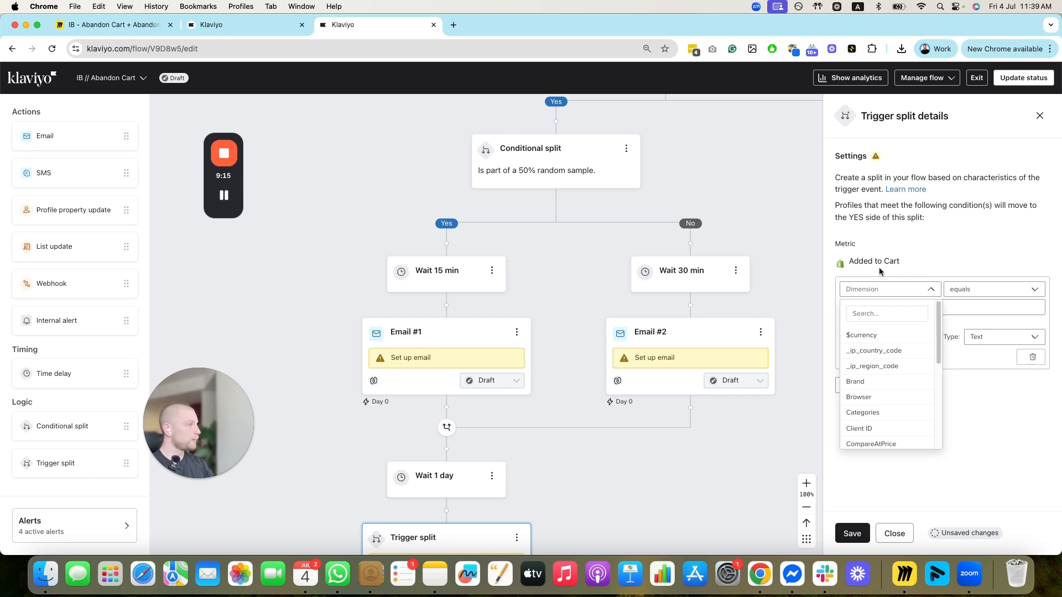
click(891, 311)
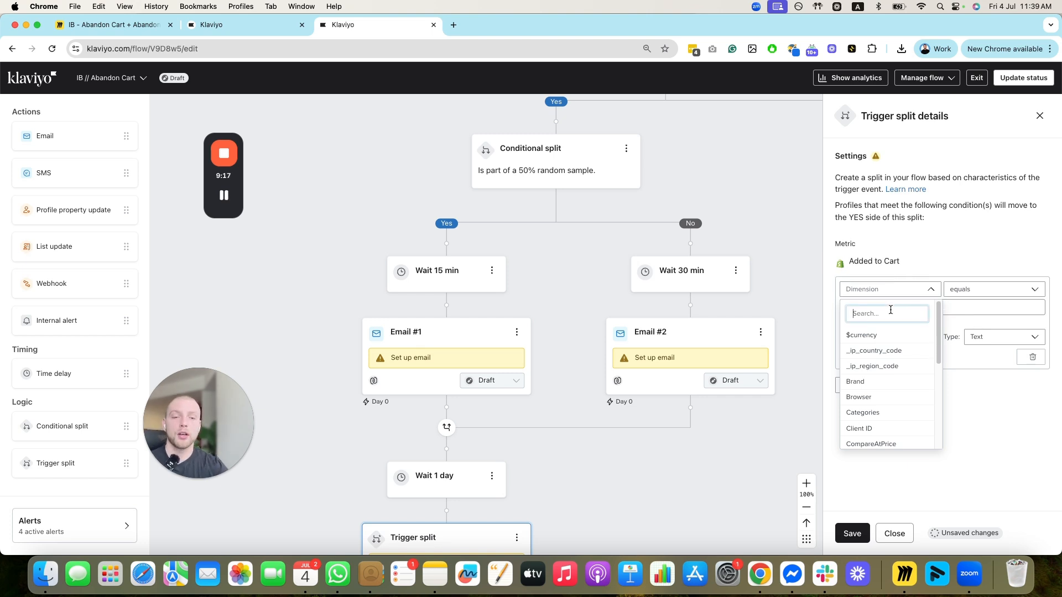
text(col)
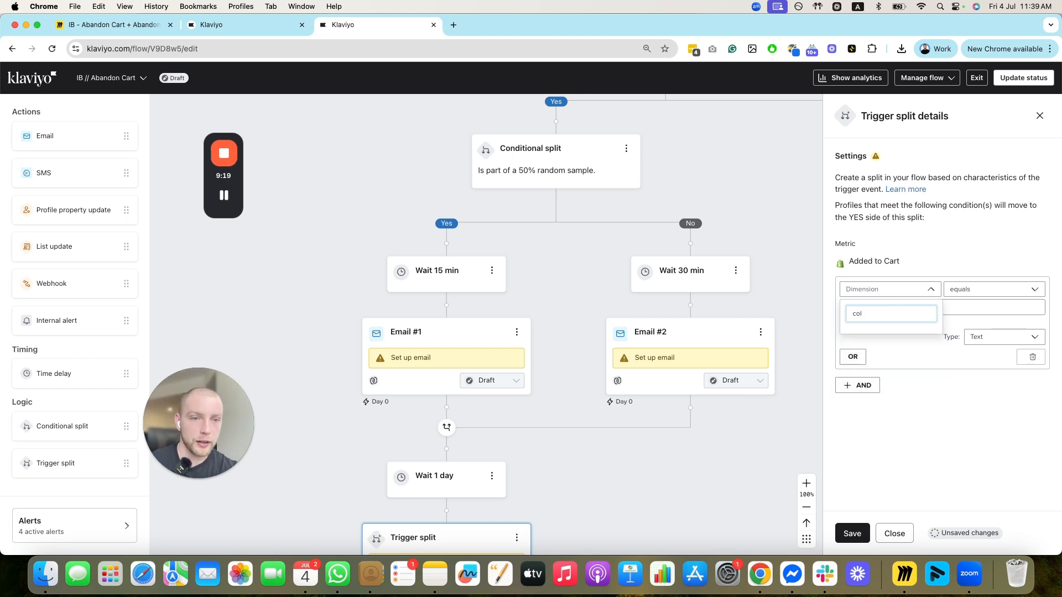
key(BackSpace)
key(BackSpace)
key(BackSpace)
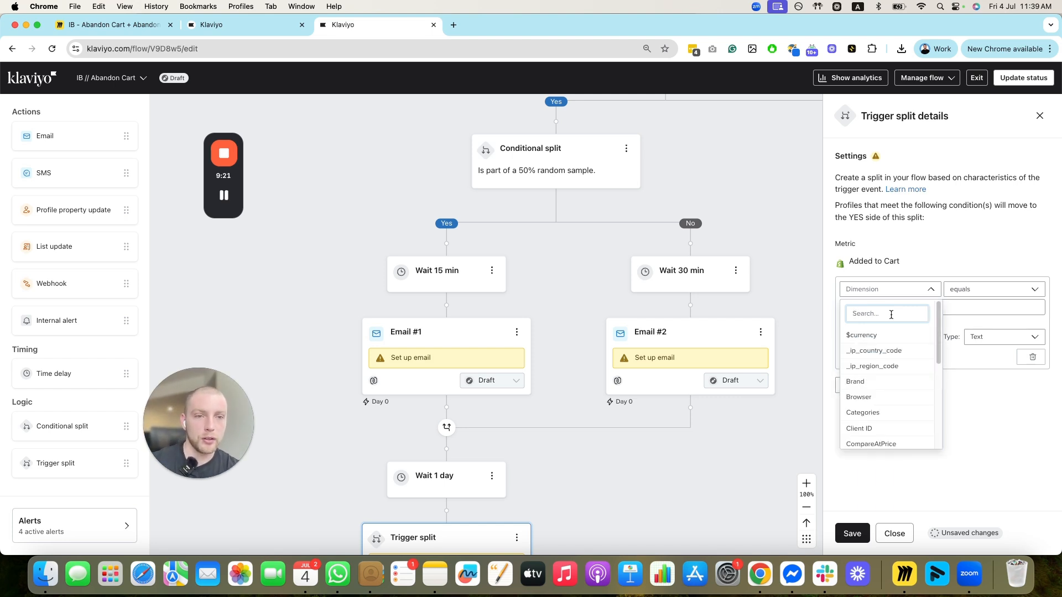
scroll(891, 382, down, 3)
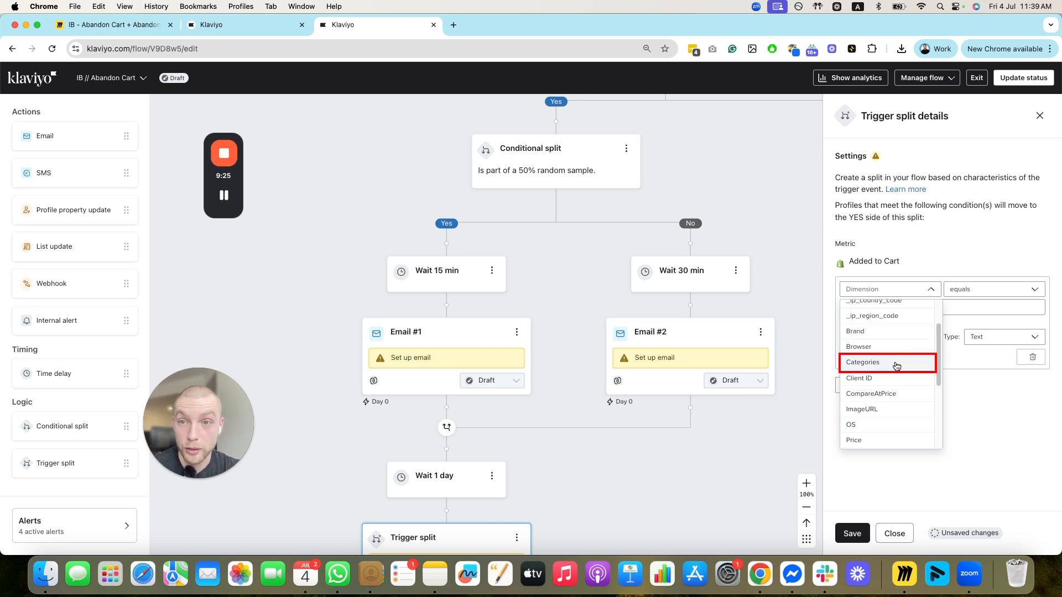
click(896, 366)
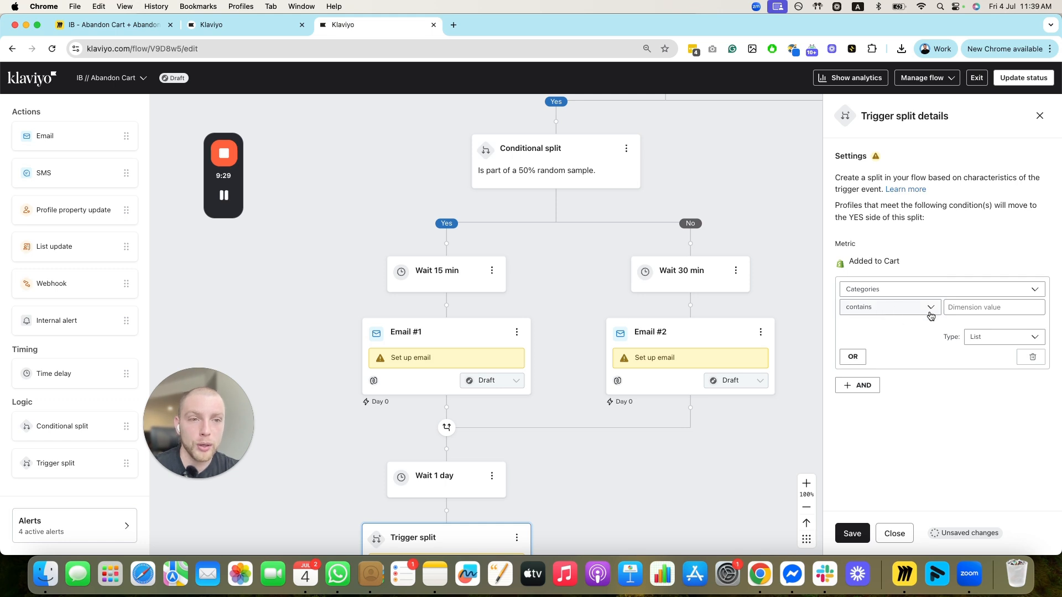
Review the available category values, set the trigger split to Categories contains Botanical Wall Art, and save it.
click(948, 308)
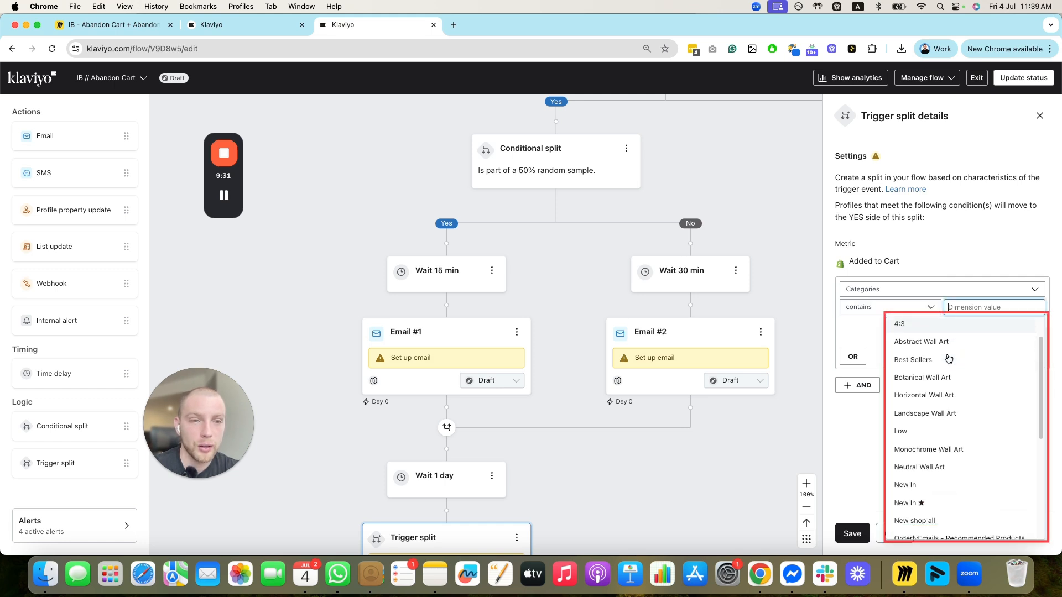
scroll(948, 359, down, 5)
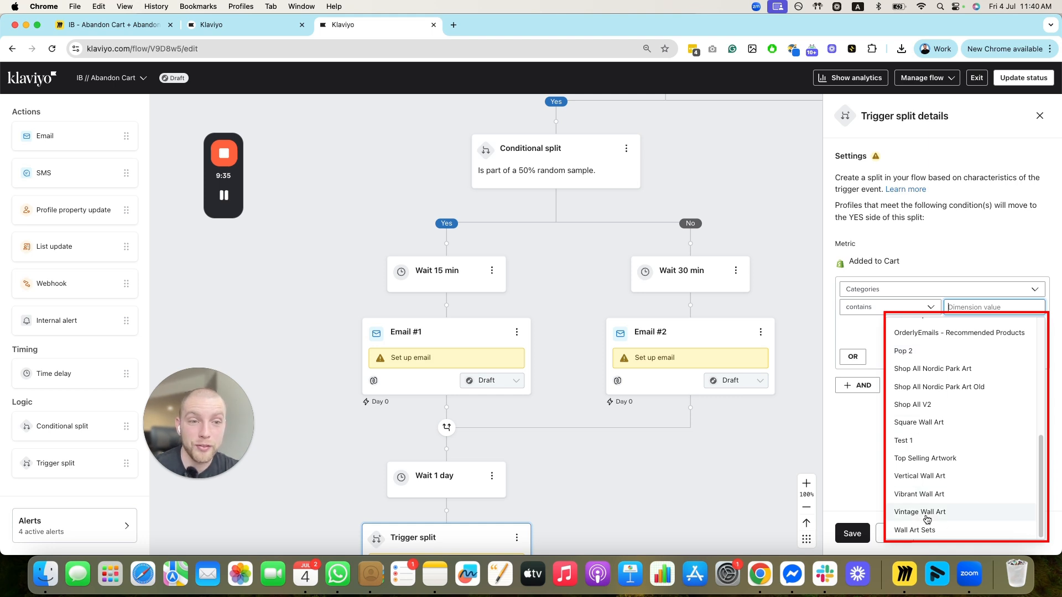
scroll(948, 432, up, 1)
scroll(941, 430, up, 4)
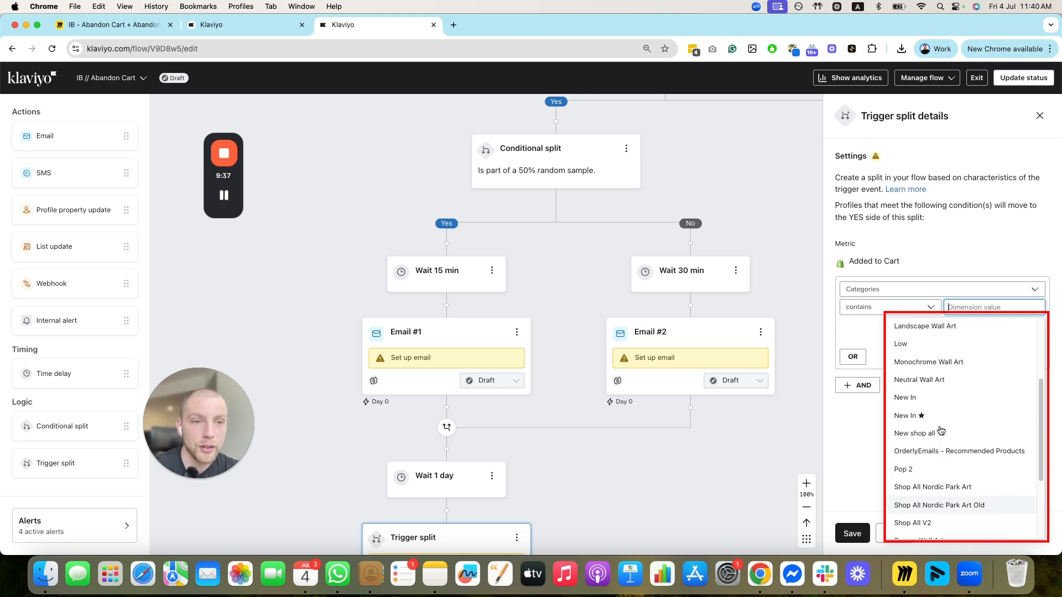
scroll(947, 382, up, 2)
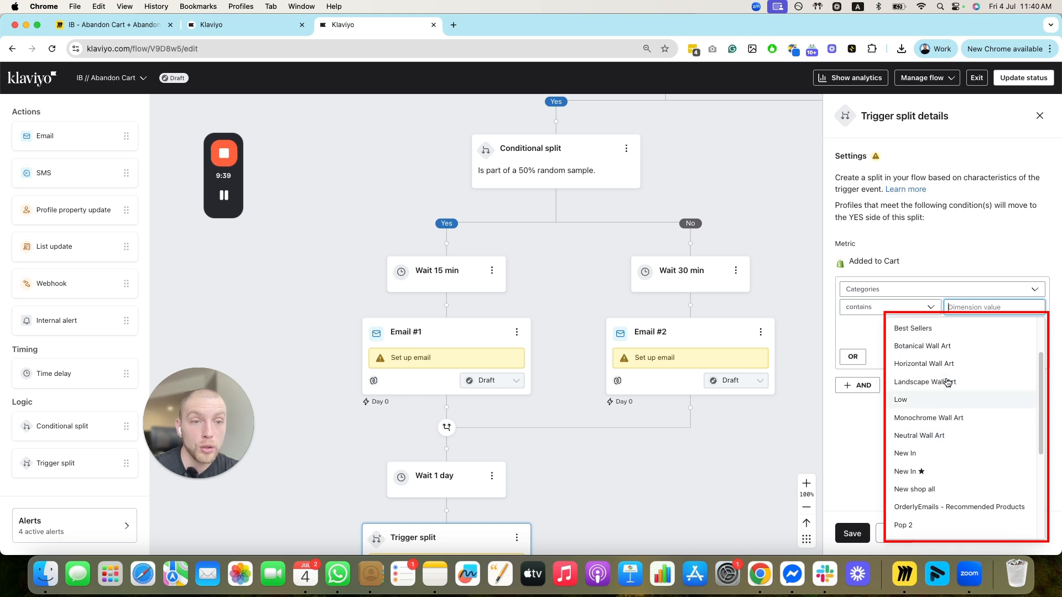
scroll(947, 425, up, 3)
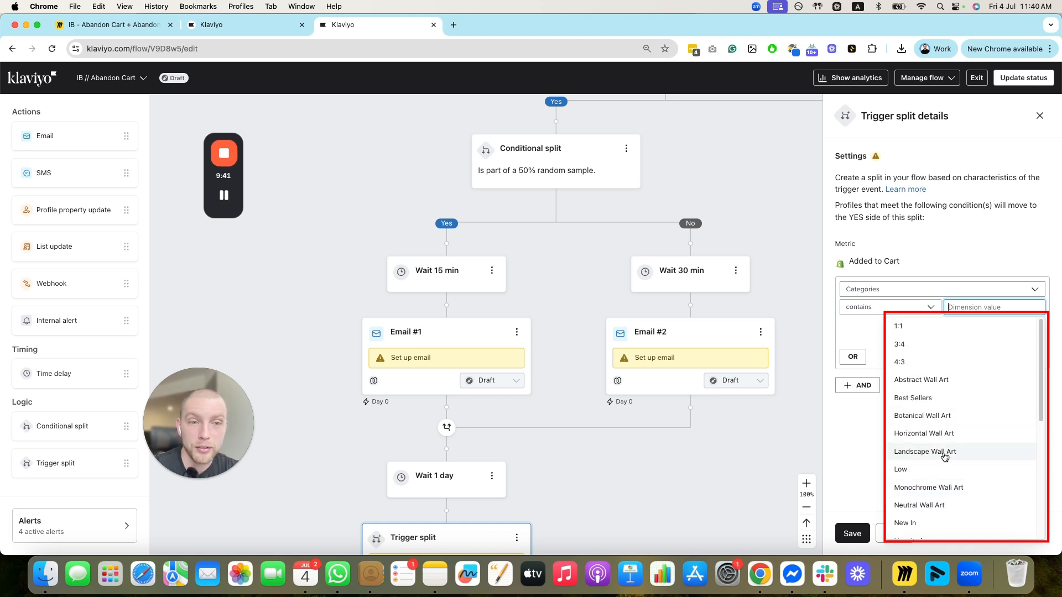
scroll(769, 437, down, 5)
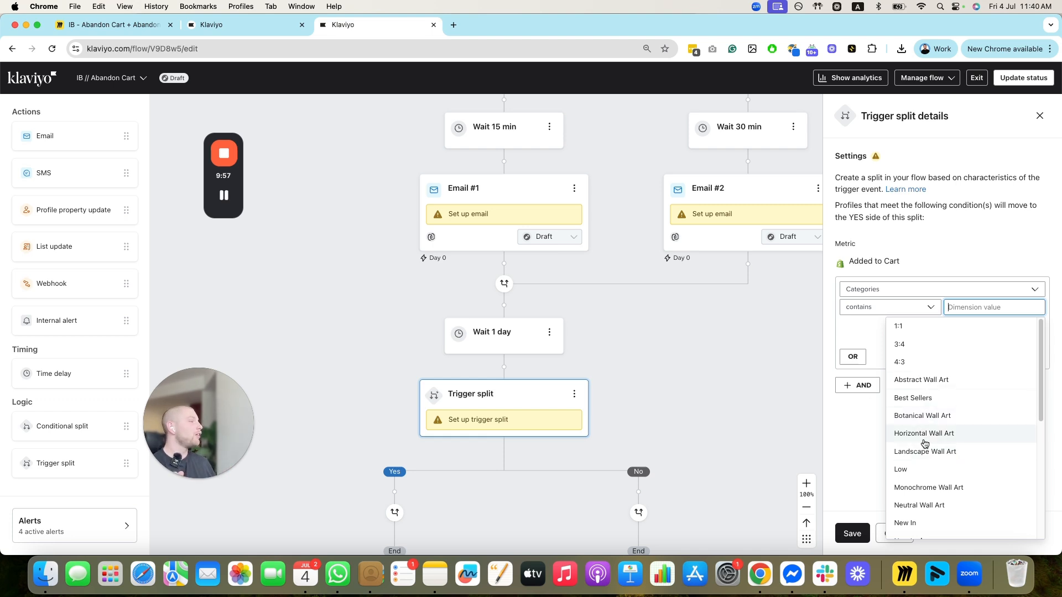
click(923, 416)
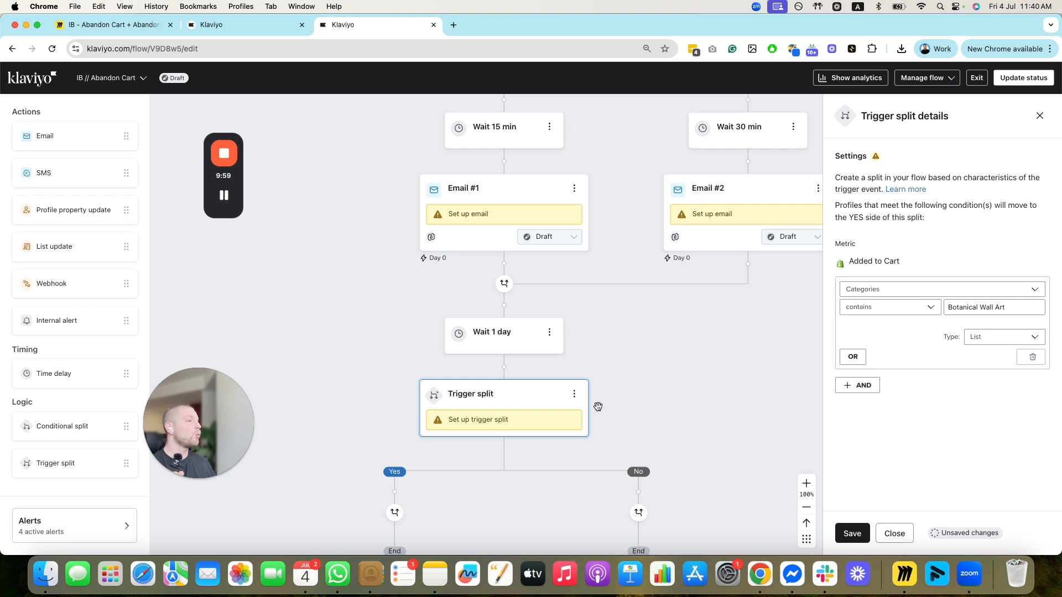
drag(598, 406, 606, 341)
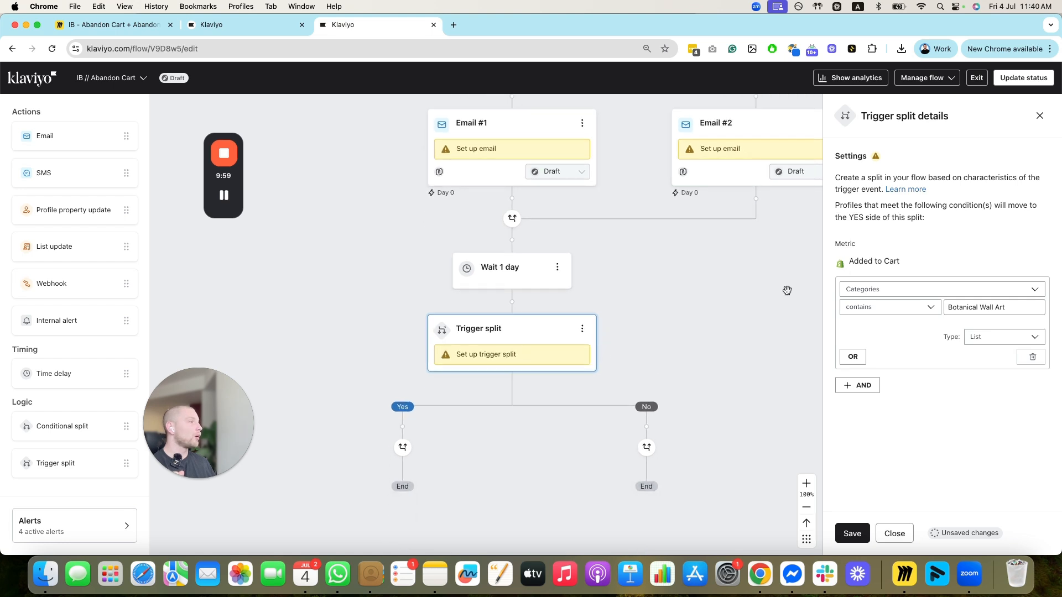
click(838, 535)
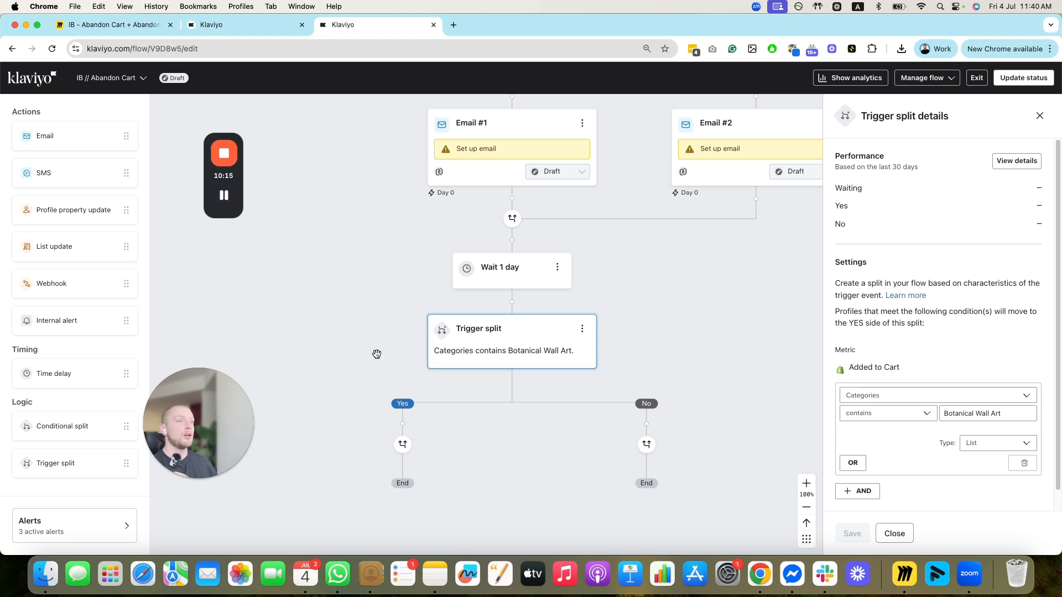
Add a second trigger split on the Botanical Wall Art split's No branch and a third on the second split's No branch.
drag(339, 315, 252, 203)
drag(81, 449, 585, 391)
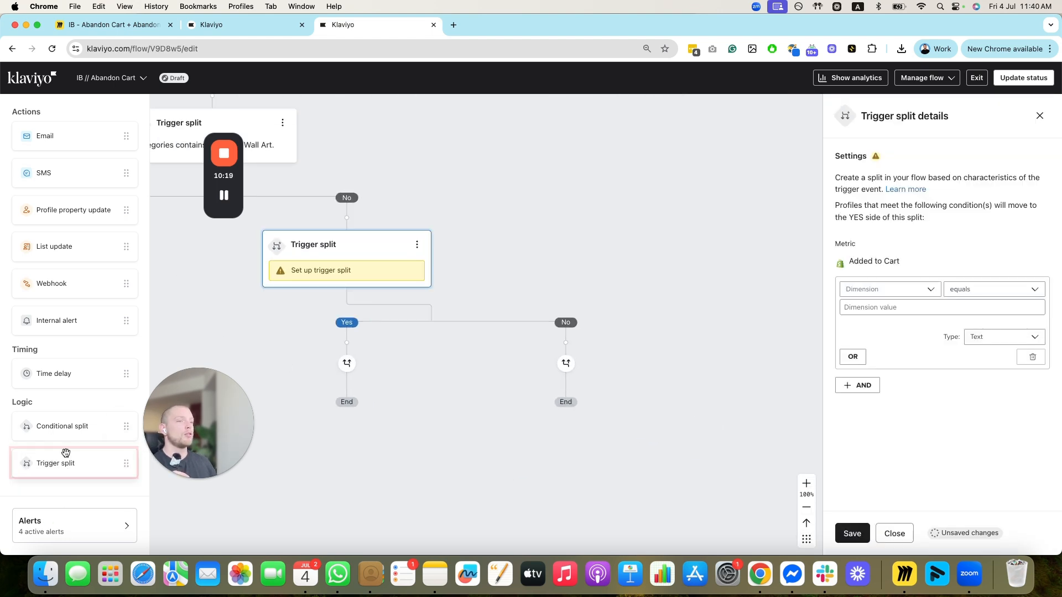
drag(64, 455, 703, 371)
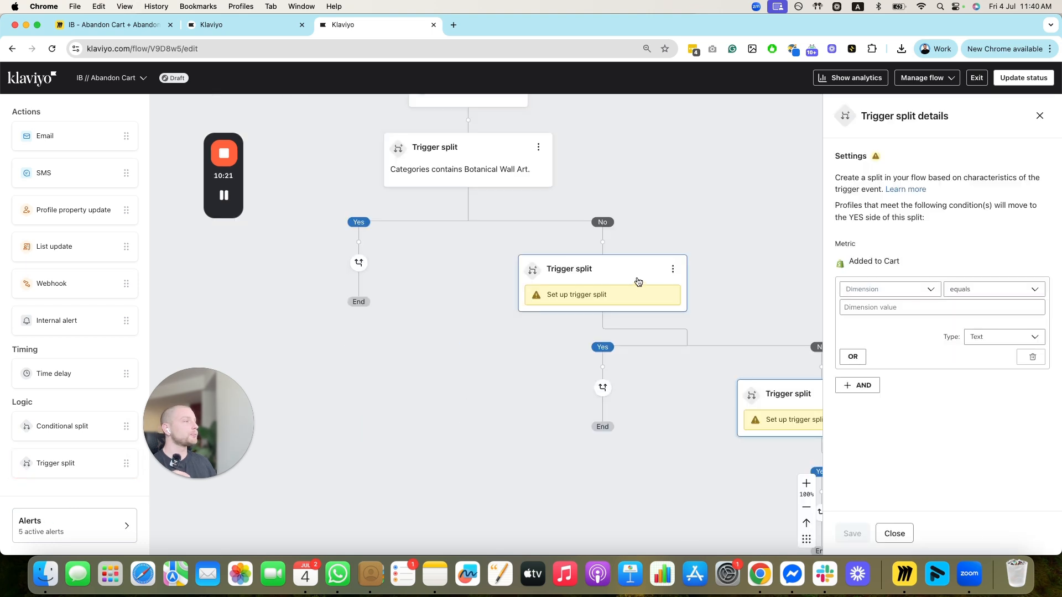
Set the third trigger split, at the end of the No branches, to Categories contains Abstract Wall Art and save it.
click(578, 269)
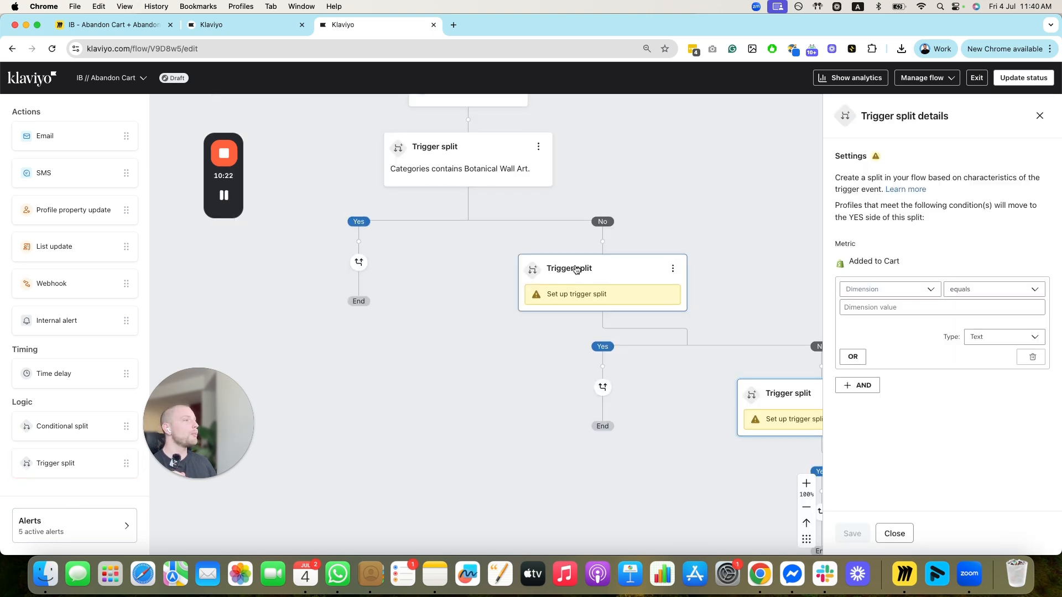
click(874, 287)
click(871, 315)
text(c)
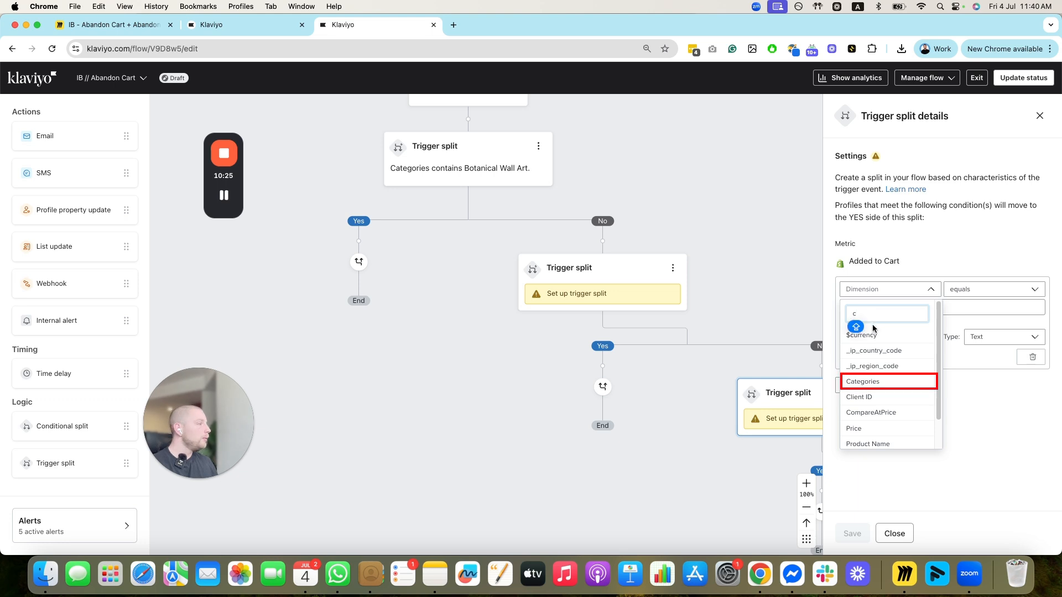
click(863, 382)
click(964, 309)
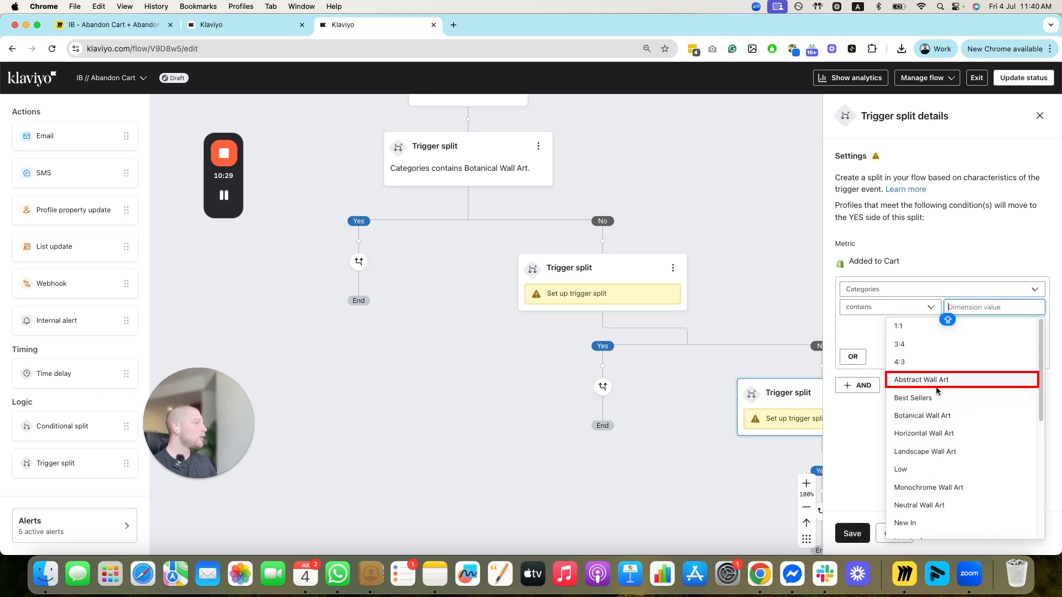
click(937, 387)
click(851, 534)
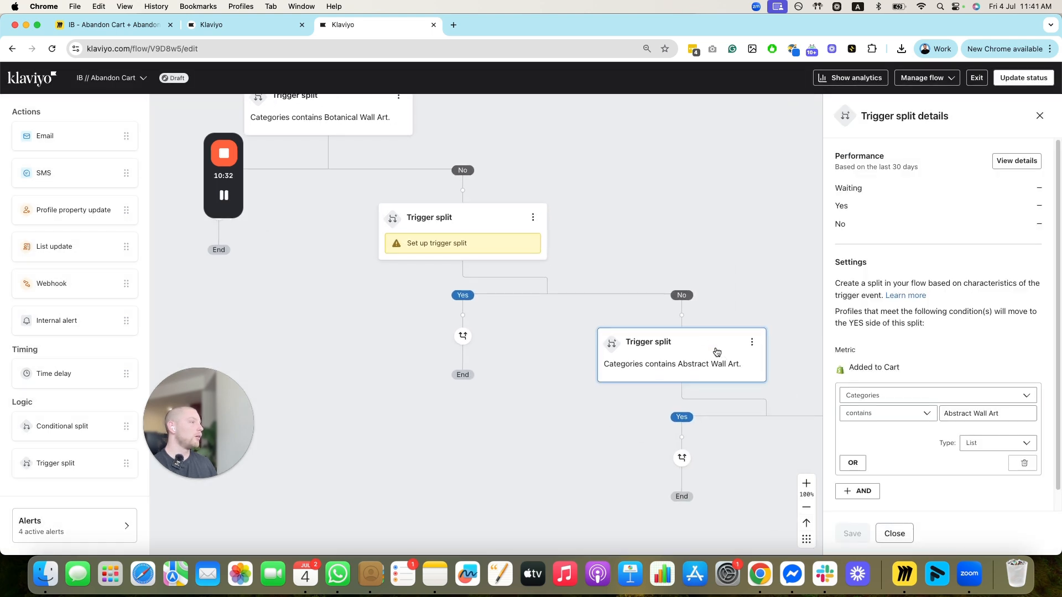
Set the second trigger split, on the Botanical Wall Art split's No branch, to Categories contains Neutral Wall Art and save it.
click(517, 243)
click(879, 289)
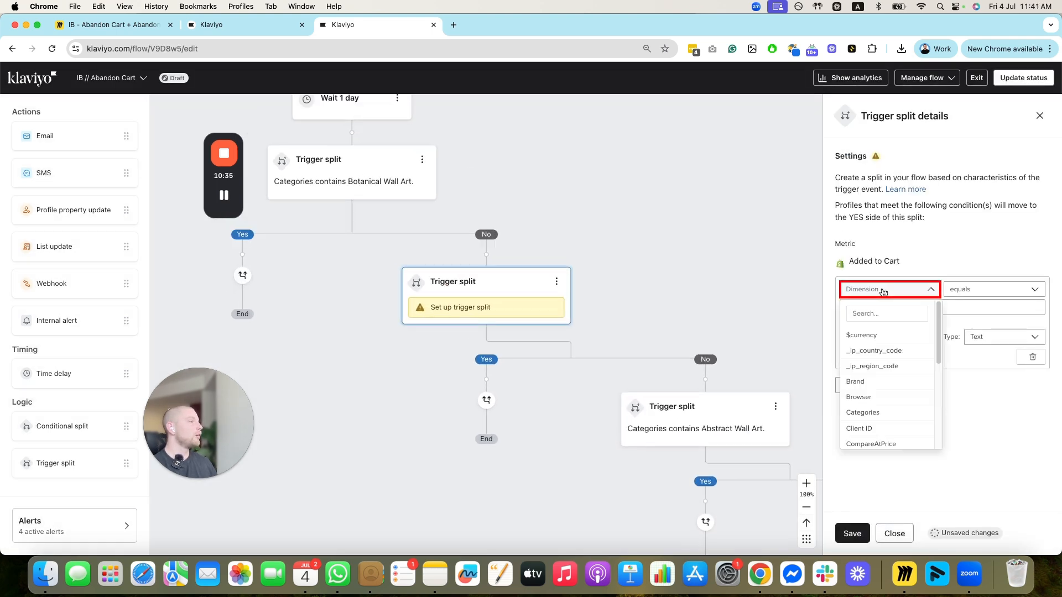
text(C)
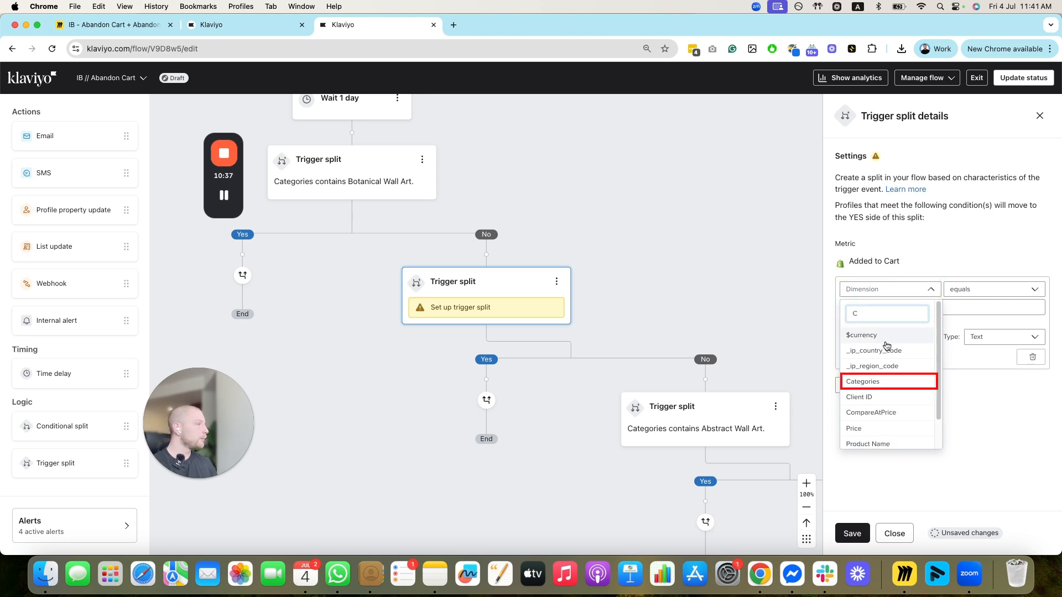
text(ater)
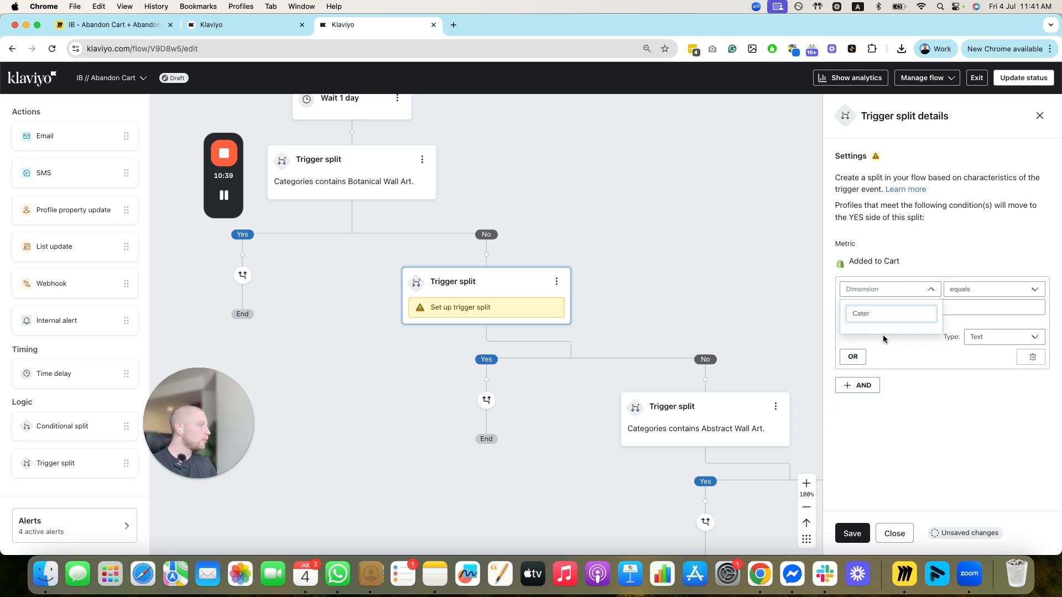
key(BackSpace)
click(885, 334)
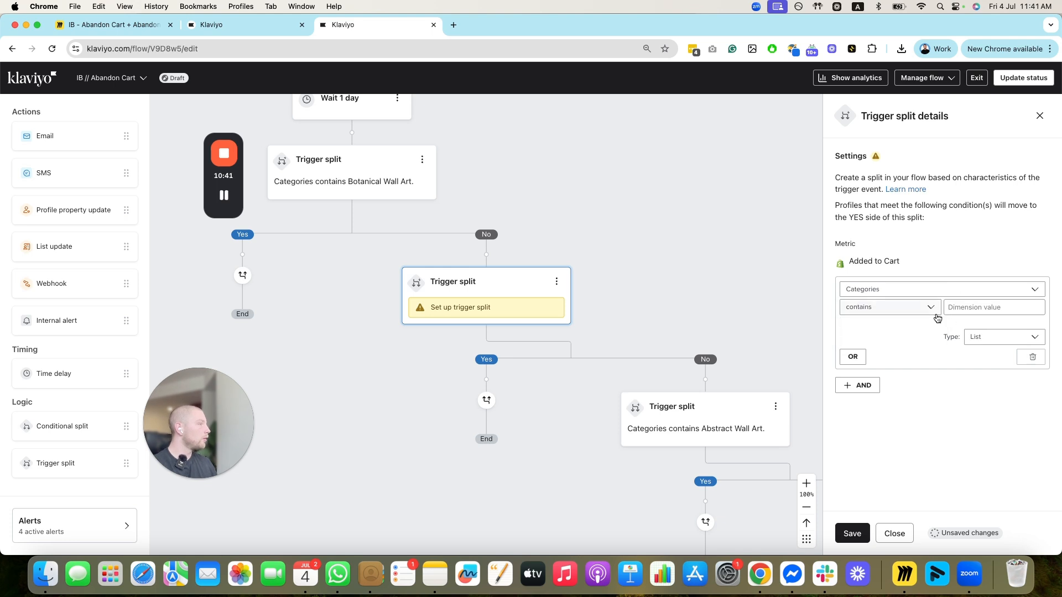
click(944, 307)
scroll(972, 392, down, 2)
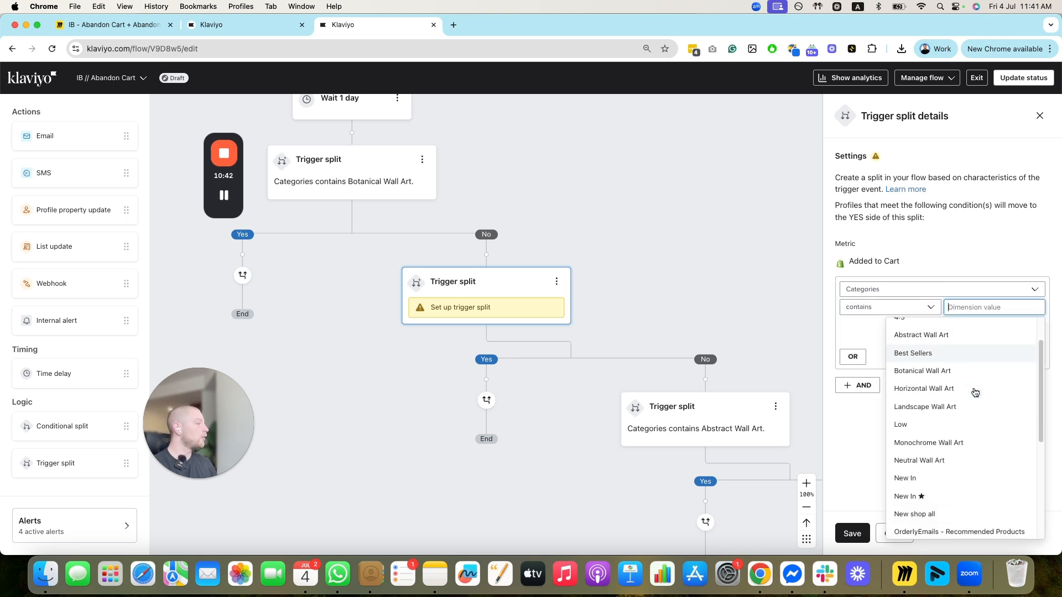
click(943, 454)
click(853, 533)
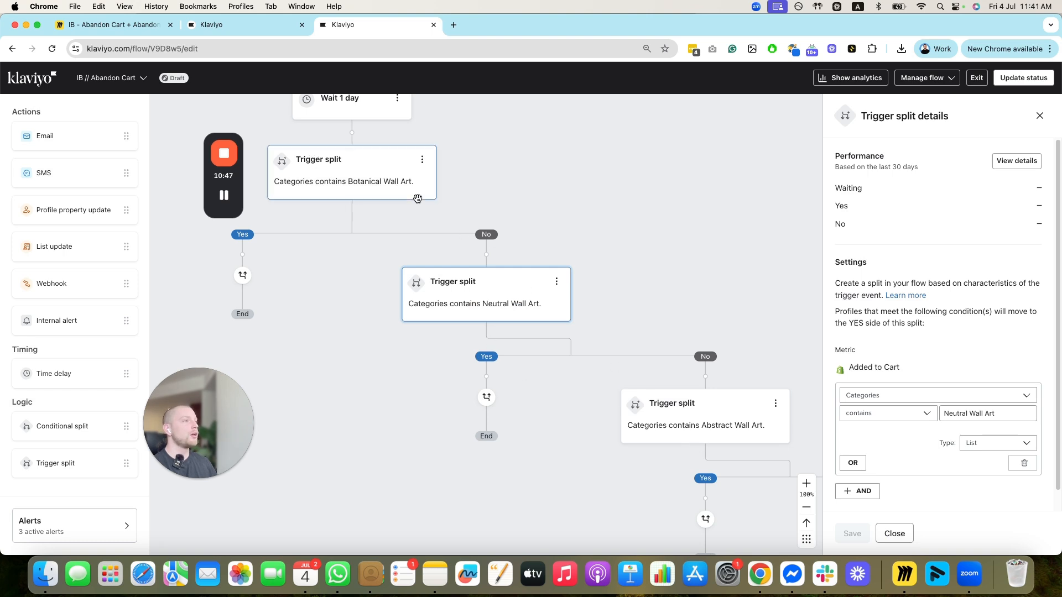
Review the category trigger splits in the flow and check the Miro plan for the emails that follow them.
drag(574, 410, 661, 423)
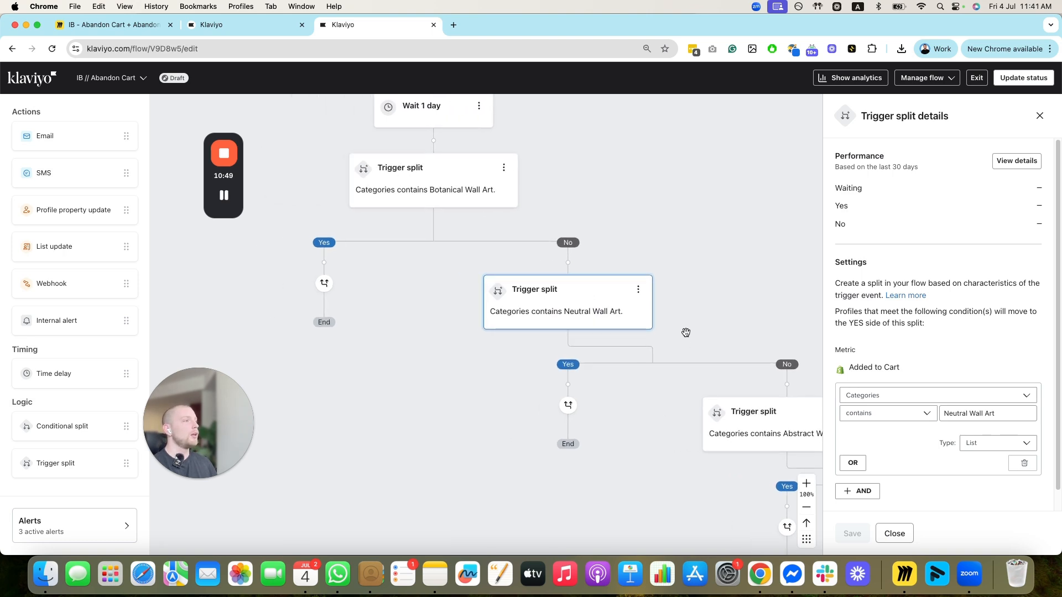
drag(490, 296, 525, 379)
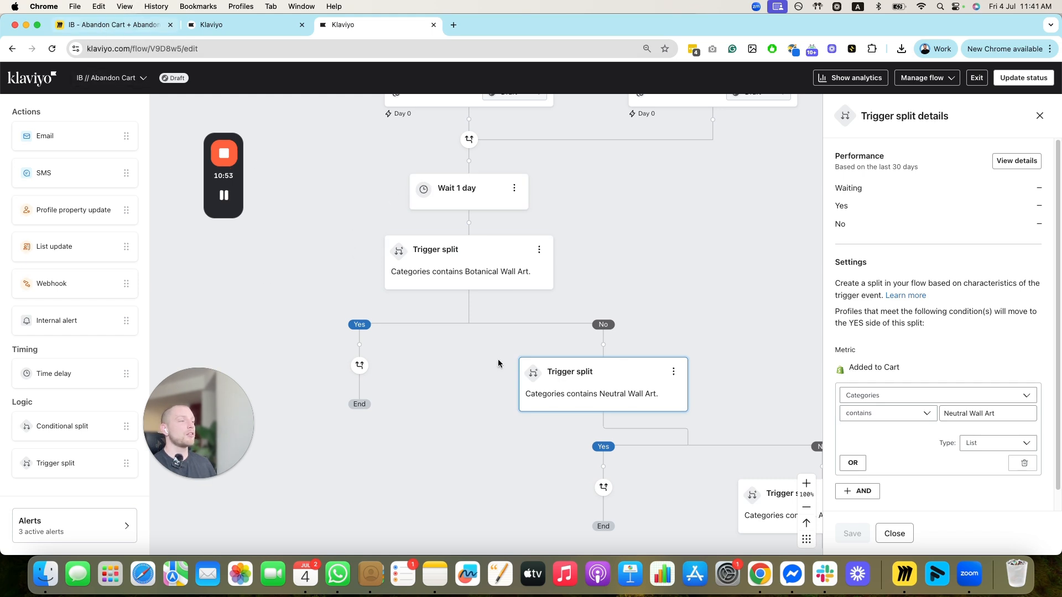
drag(640, 493, 573, 435)
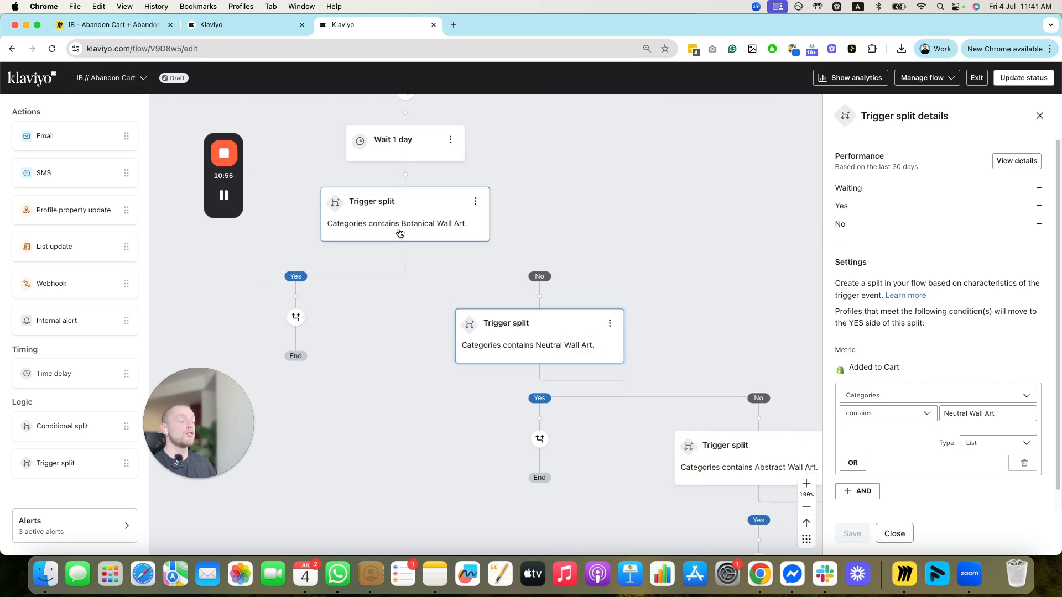
click(116, 25)
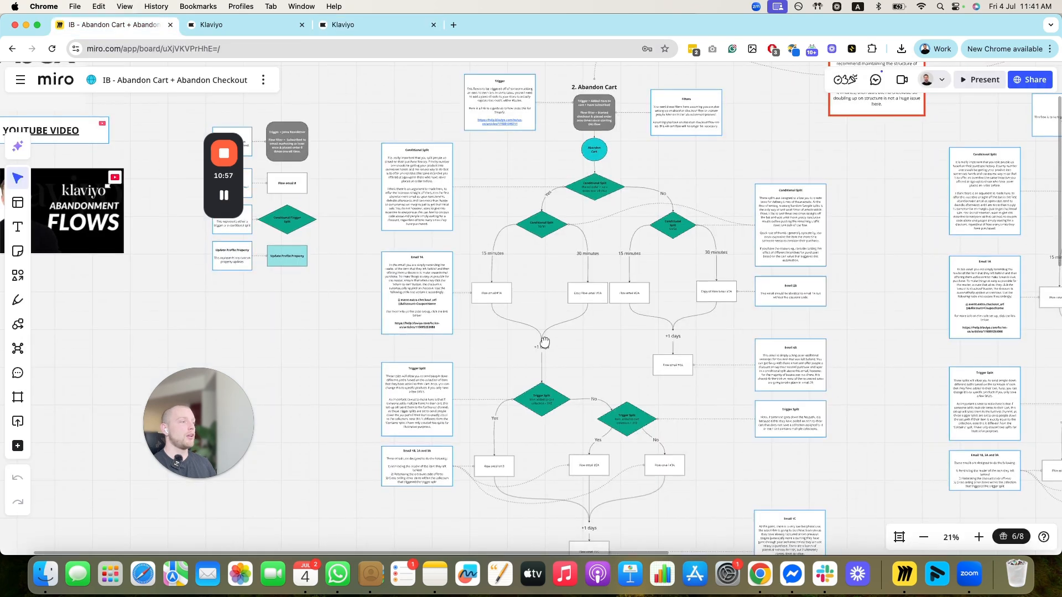
scroll(543, 339, down, 5)
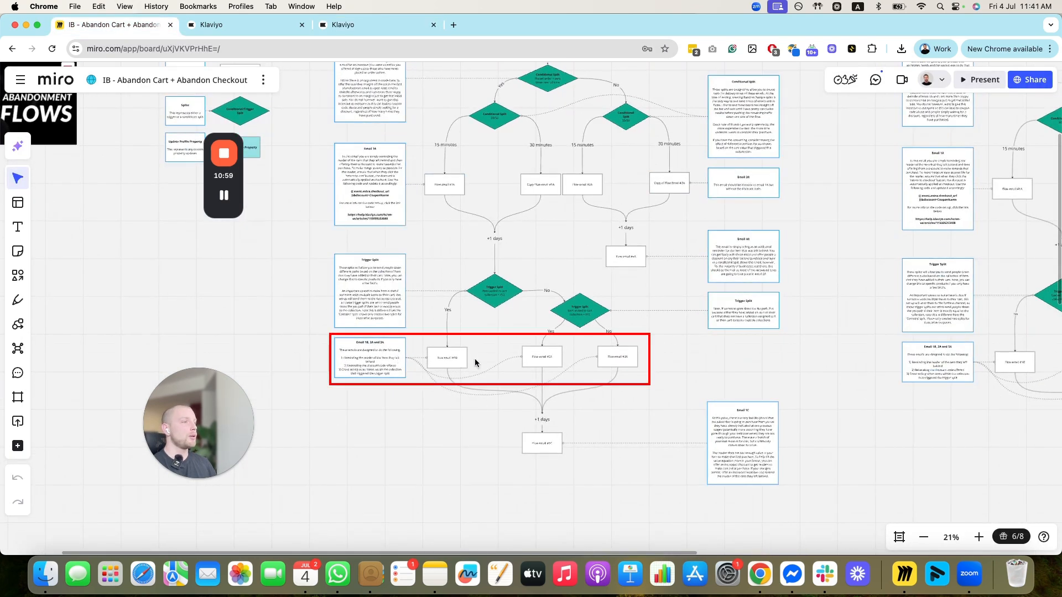
Close the Shopify integration page and return to the Klaviyo abandoned cart flow.
click(266, 31)
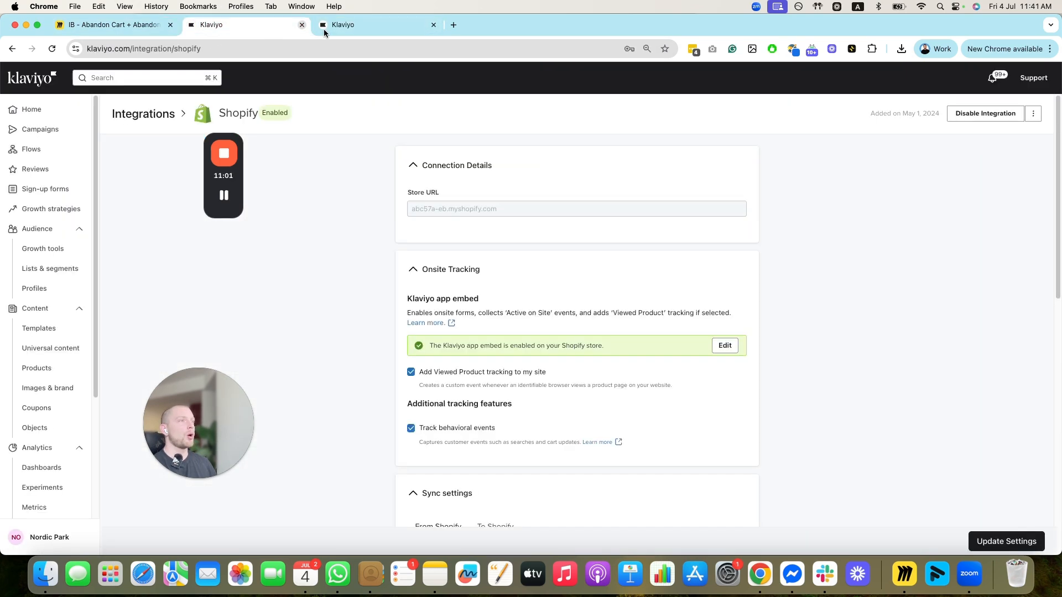
click(353, 28)
click(308, 30)
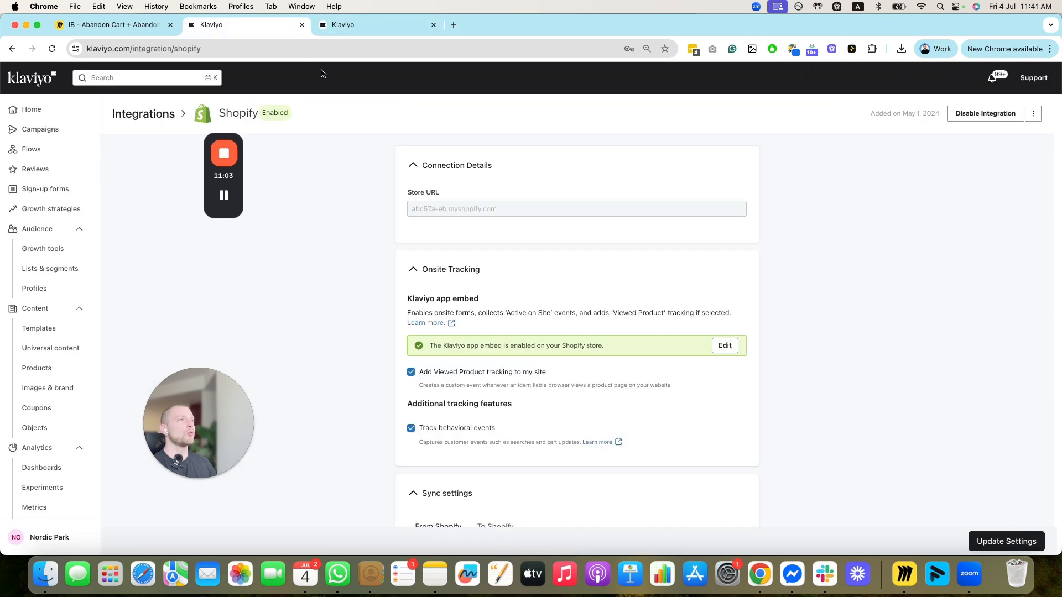
click(302, 25)
Add an email to the Yes branch of each category trigger split and to the Abstract Wall Art split's No branch.
scroll(412, 237, up, 5)
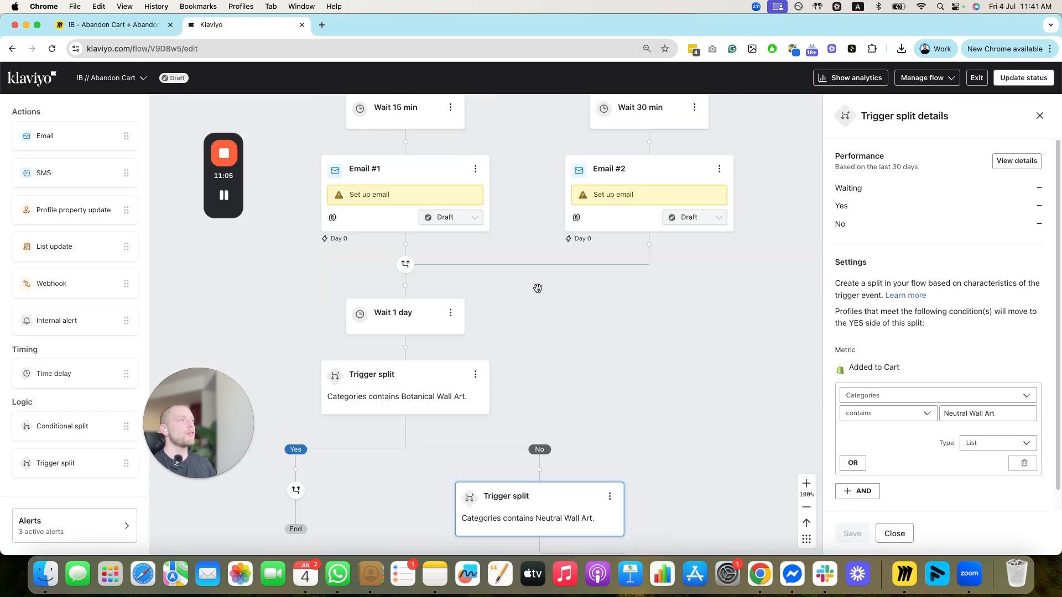
scroll(579, 177, up, 10)
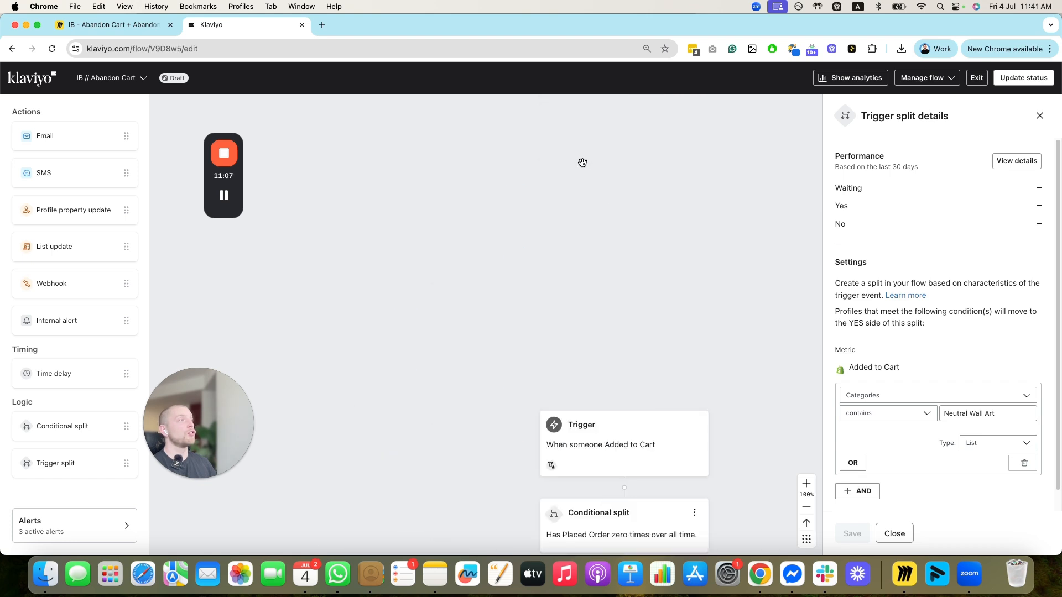
scroll(589, 437, down, 15)
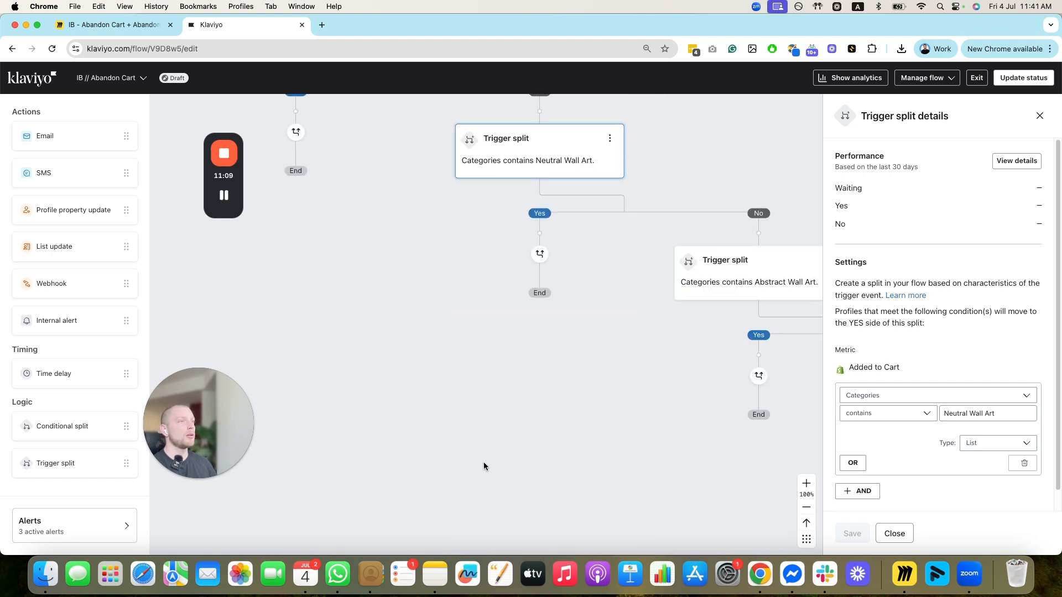
drag(45, 135, 288, 182)
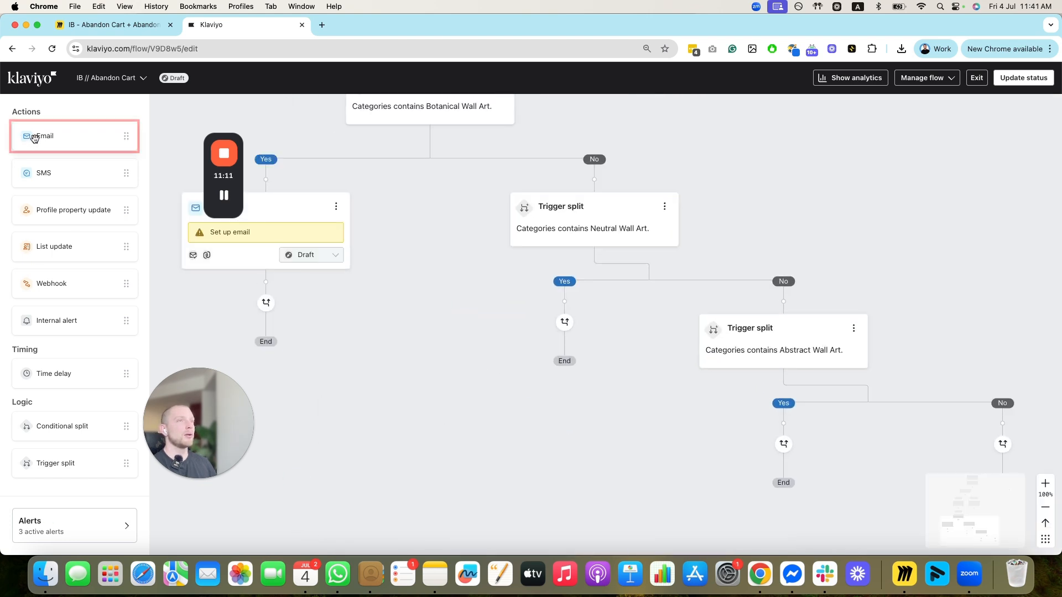
drag(105, 138, 529, 315)
drag(45, 137, 753, 454)
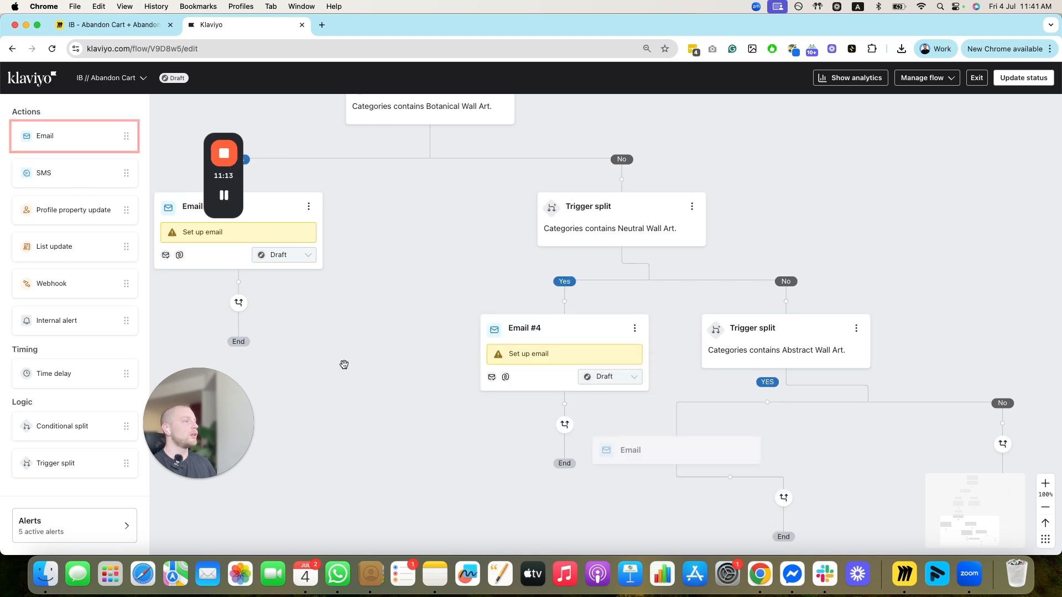
scroll(465, 225, down, 3)
drag(42, 136, 965, 414)
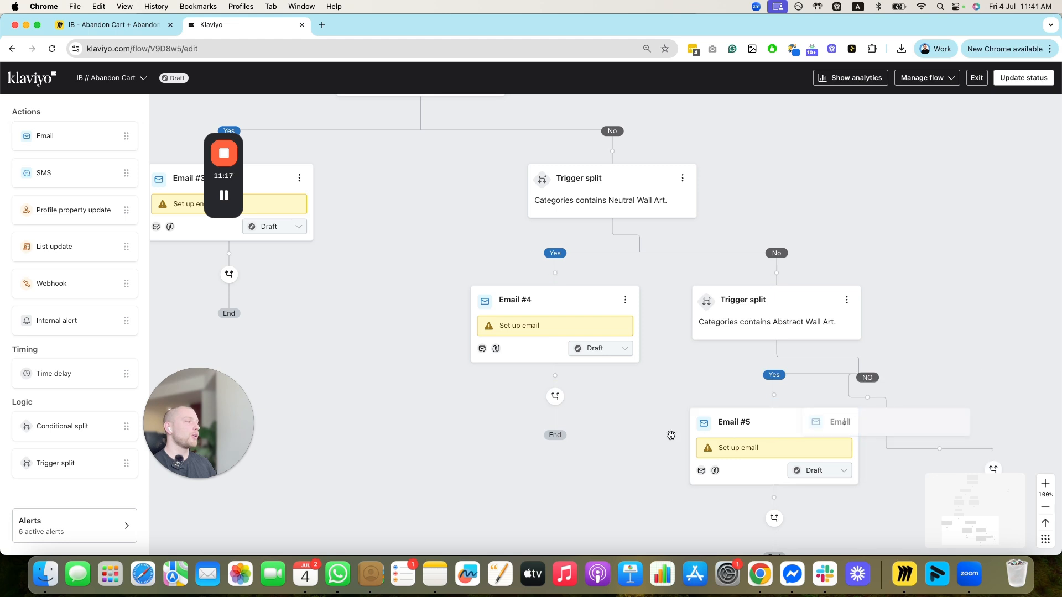
Turn off skipping recently emailed profiles for Email #3 on the Botanical Wall Art branch and save it.
drag(320, 287, 652, 427)
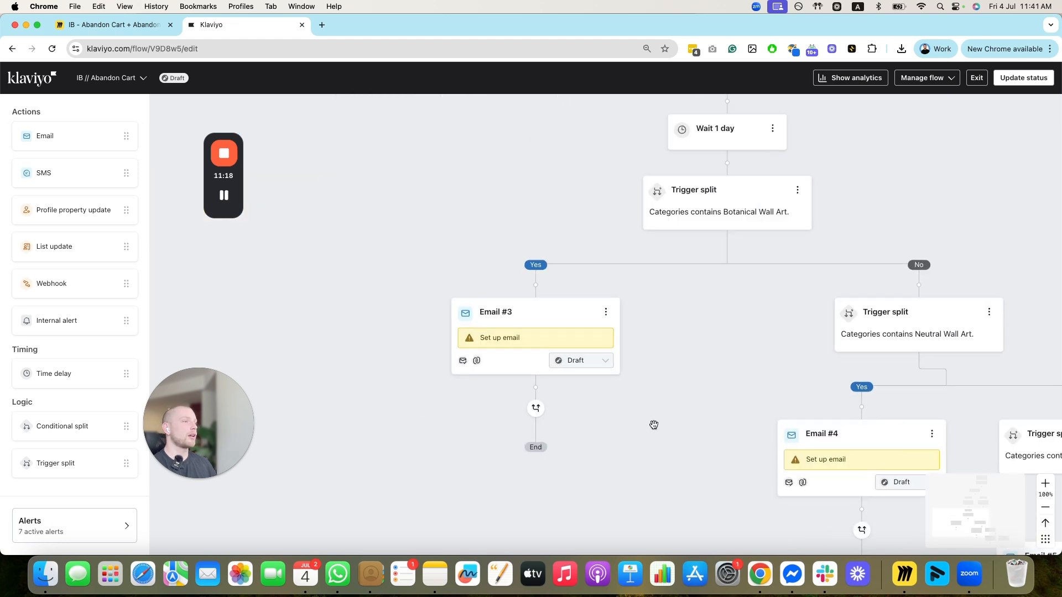
click(534, 346)
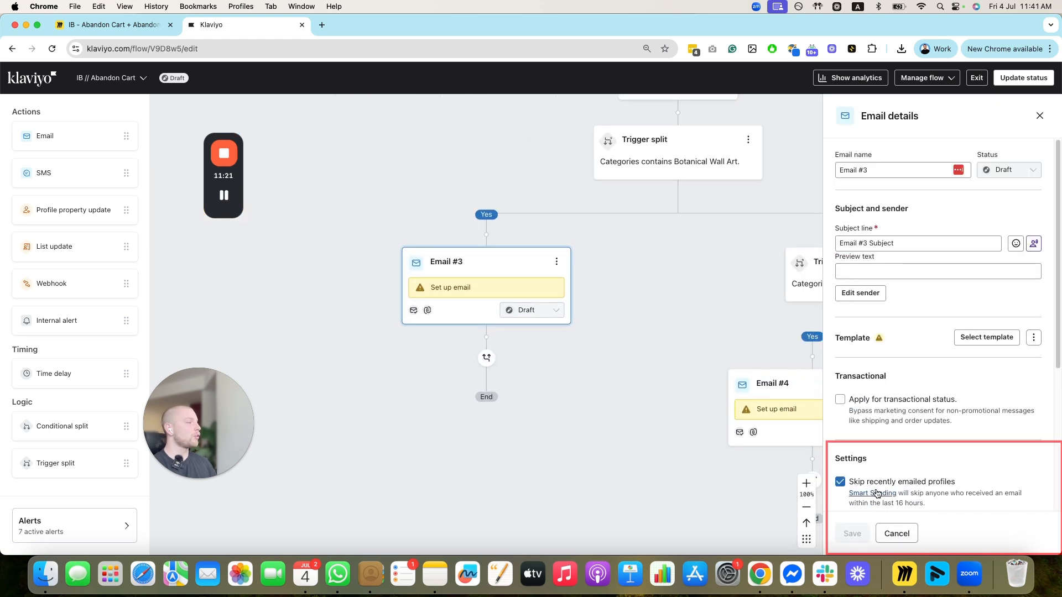
click(855, 487)
click(852, 533)
Turn off skipping recently emailed profiles for Email #4 on the Neutral Wall Art branch and save it.
scroll(502, 324, right, 5)
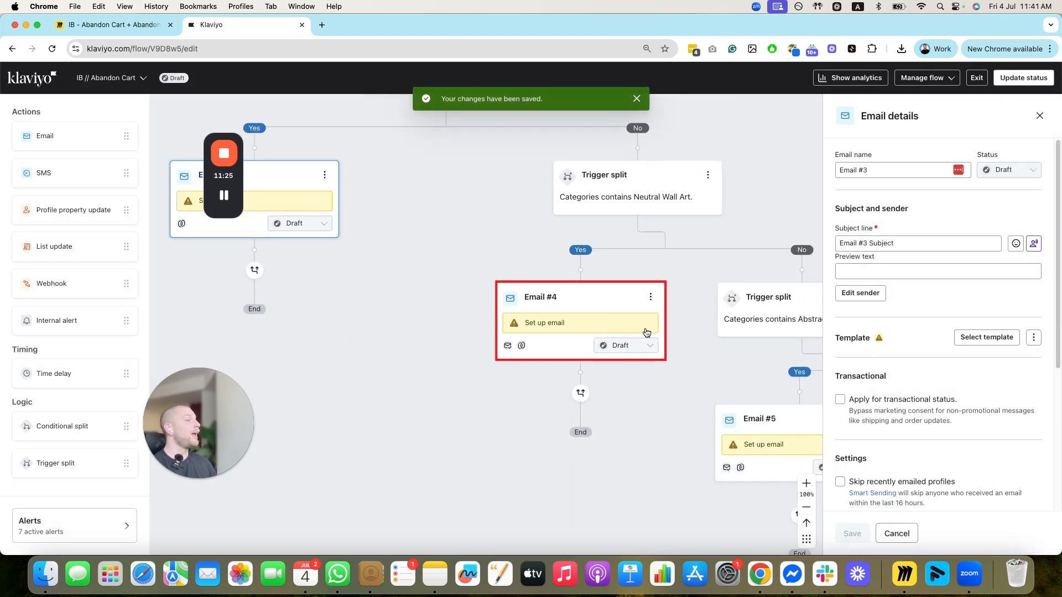
click(614, 324)
click(841, 482)
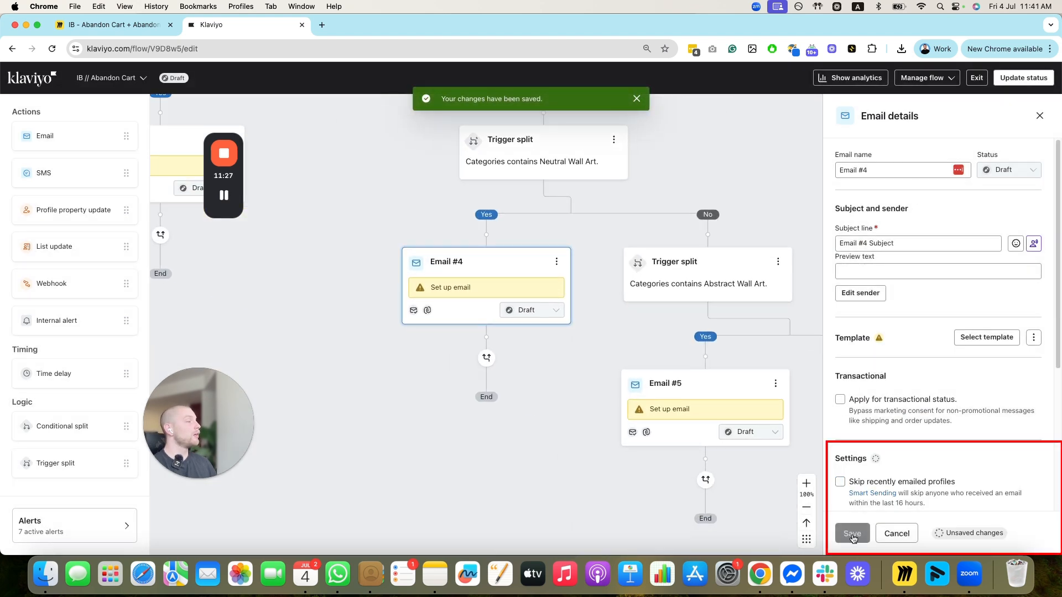
click(852, 535)
Turn off skipping recently emailed profiles for Email #5 on the Abstract Wall Art branch and save it.
drag(557, 399, 486, 381)
click(588, 392)
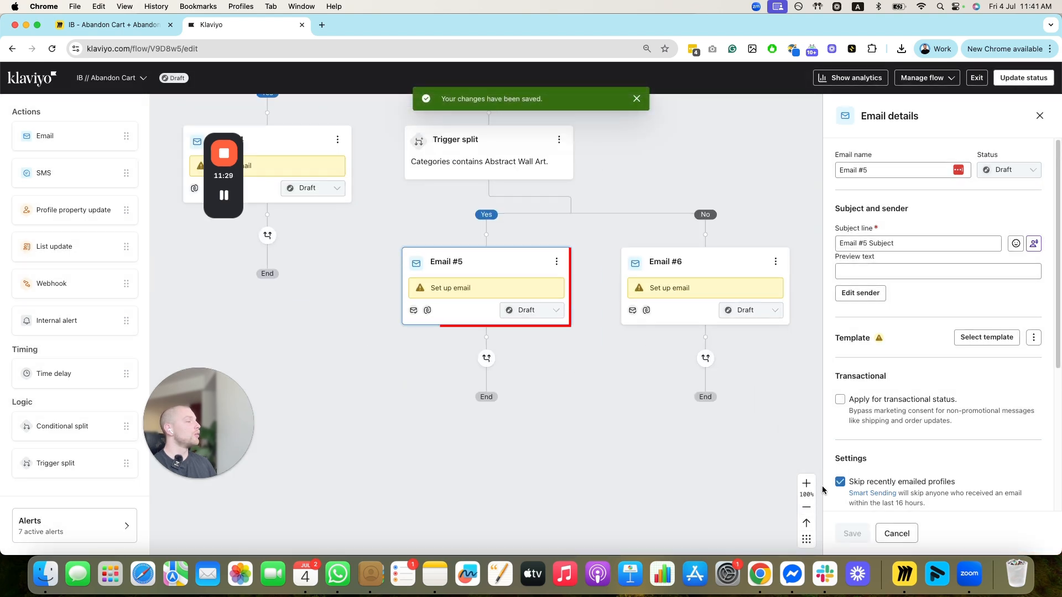
click(840, 482)
click(855, 534)
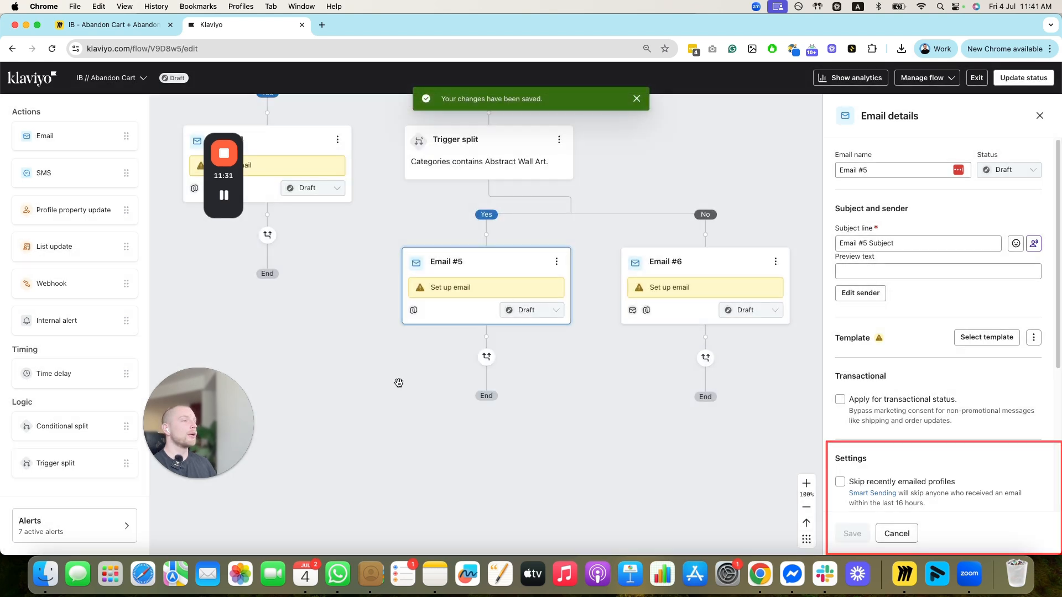
Examine the three category trigger splits and how their Yes and No branches lead to Emails #3 through #6.
drag(398, 382, 717, 537)
drag(453, 317, 536, 377)
drag(420, 277, 483, 410)
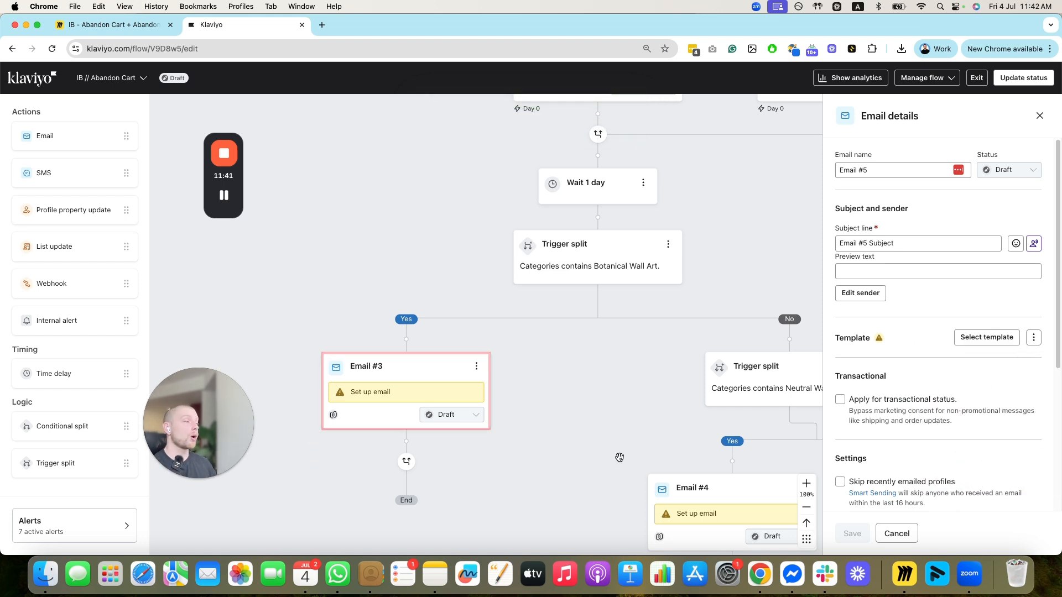
scroll(557, 238, right, 3)
scroll(558, 238, down, 2)
scroll(421, 304, right, 4)
scroll(420, 304, down, 2)
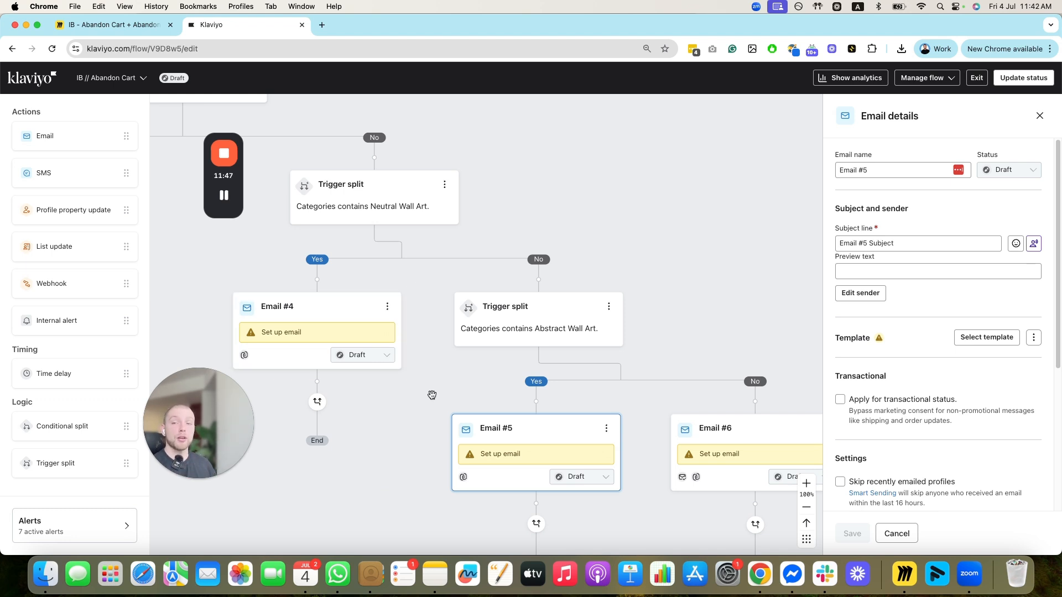
drag(432, 395, 472, 416)
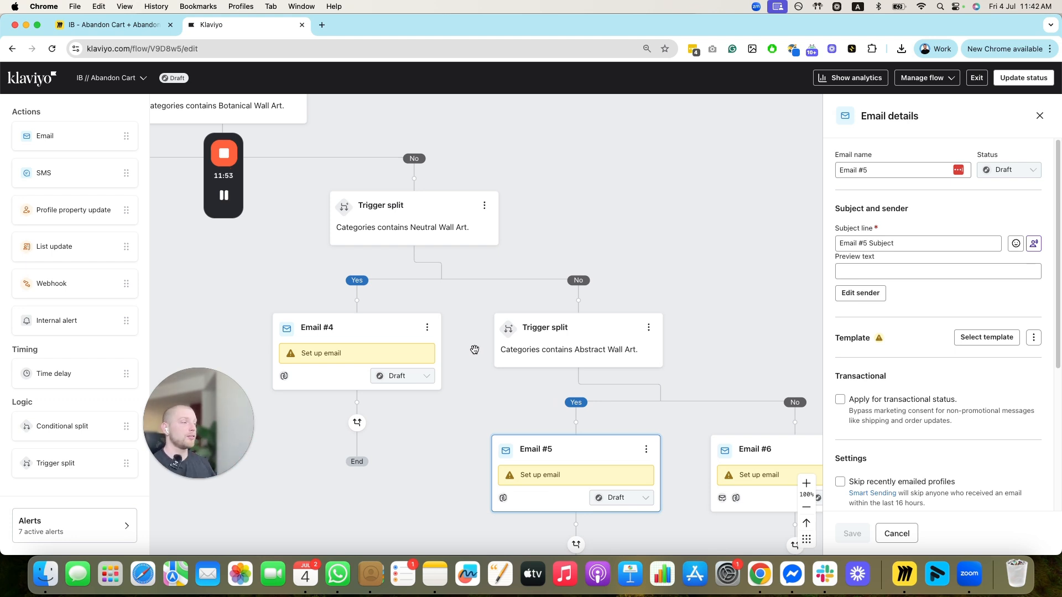
scroll(578, 354, right, 7)
scroll(579, 354, down, 3)
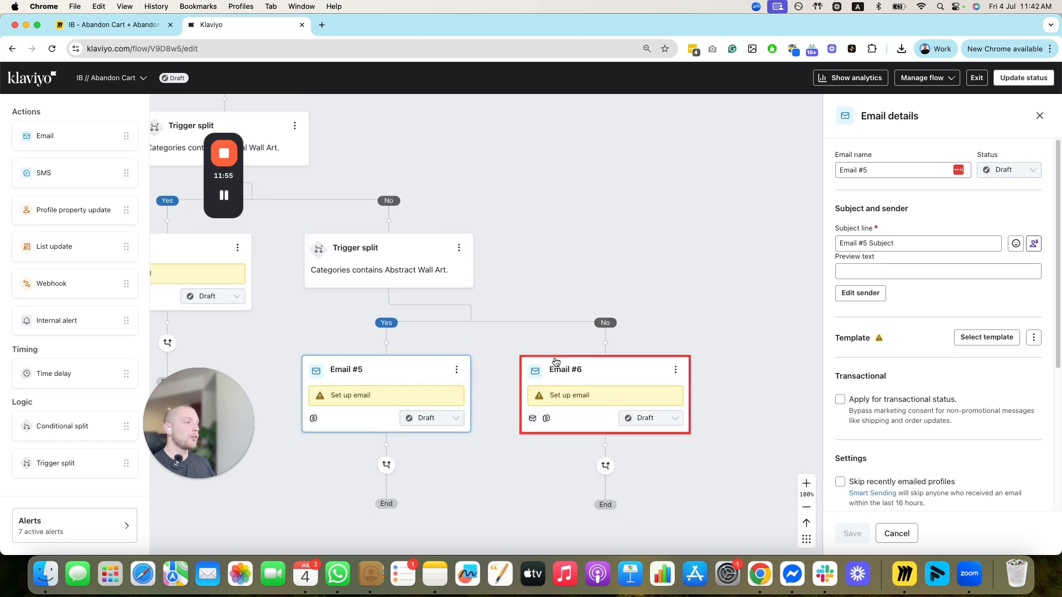
scroll(556, 363, left, 6)
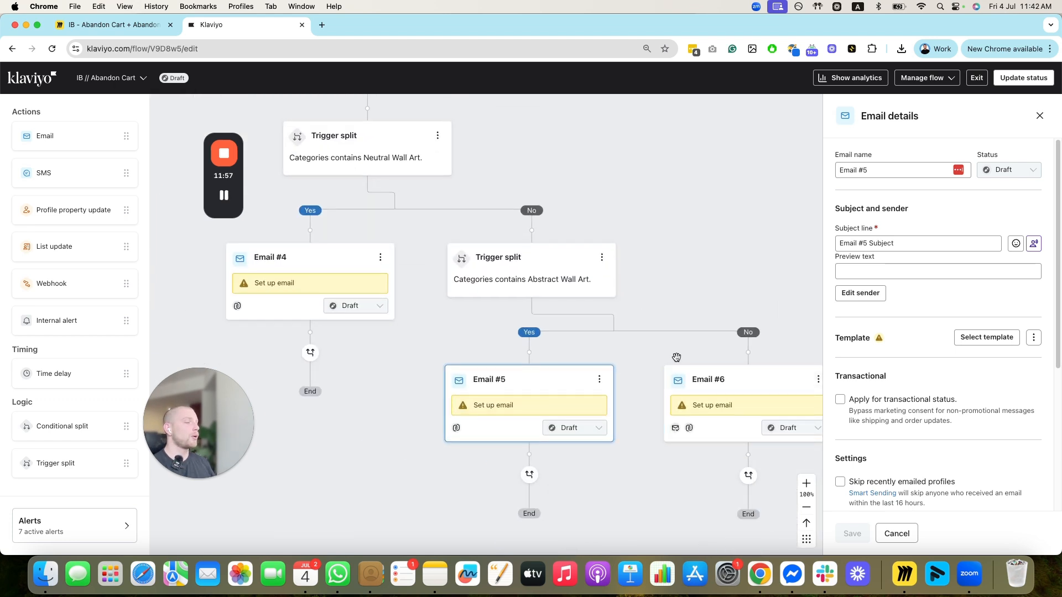
drag(677, 357, 818, 425)
drag(779, 490, 567, 430)
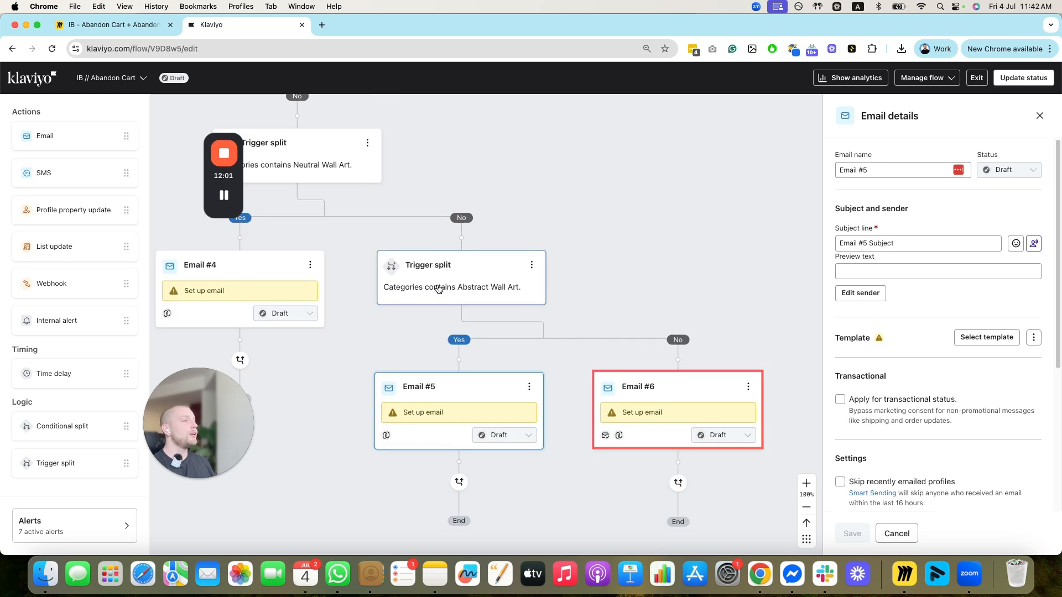
Examine the No path of the Abstract Wall Art trigger split, which leads to Email #6, alongside the other category branches.
scroll(470, 277, up, 5)
scroll(471, 276, left, 7)
drag(597, 472, 304, 379)
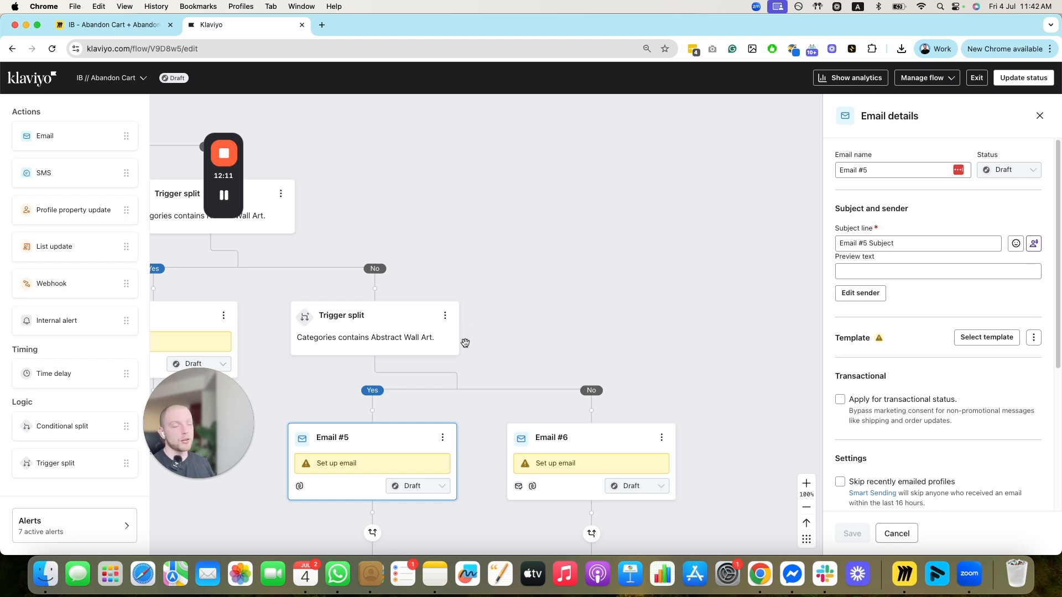
drag(611, 438, 547, 394)
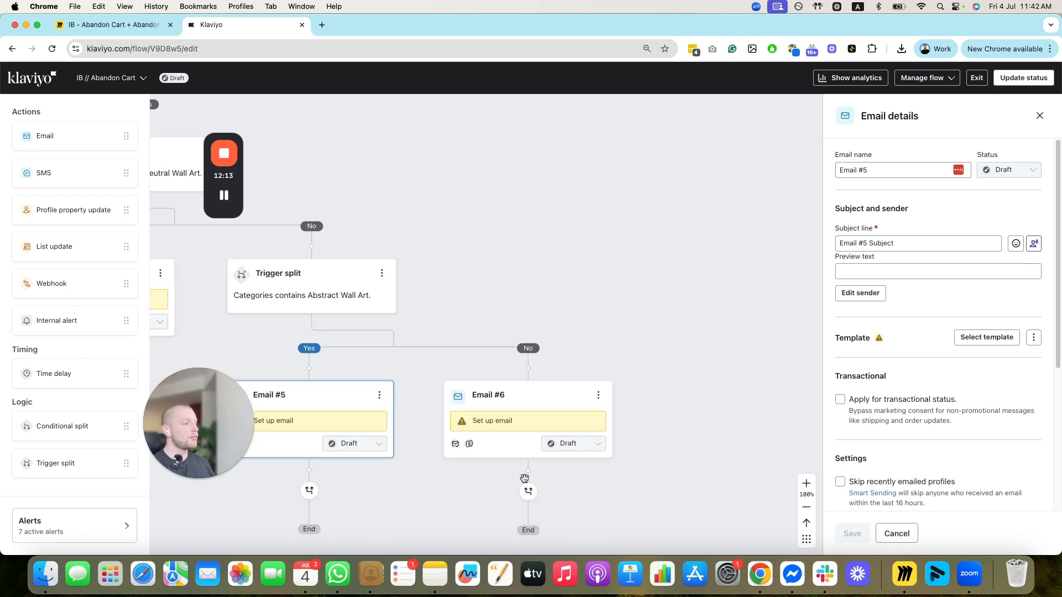
scroll(527, 395, left, 10)
scroll(527, 395, up, 5)
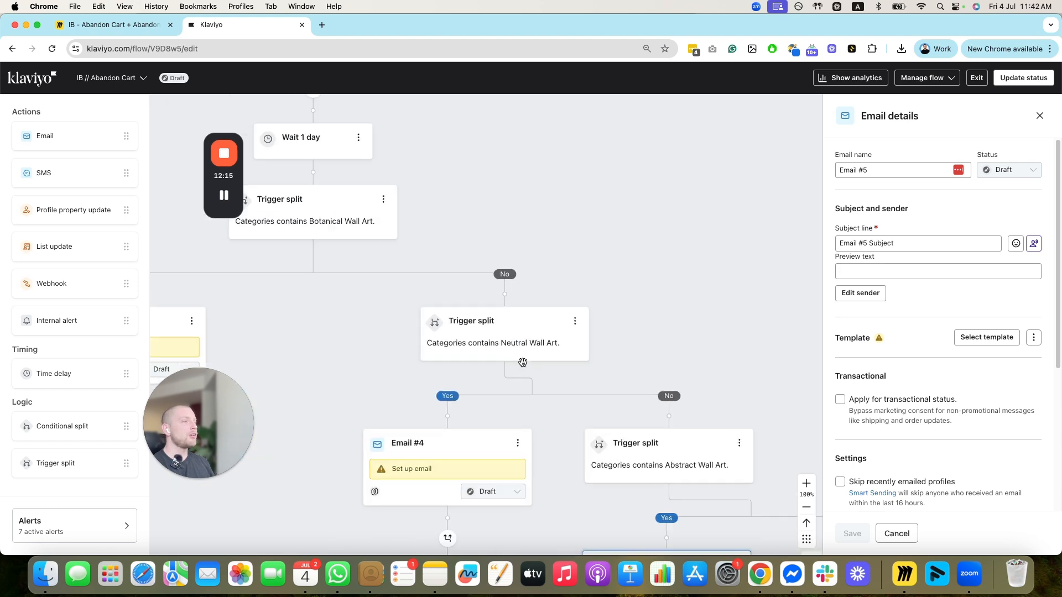
scroll(487, 317, right, 10)
scroll(486, 316, down, 3)
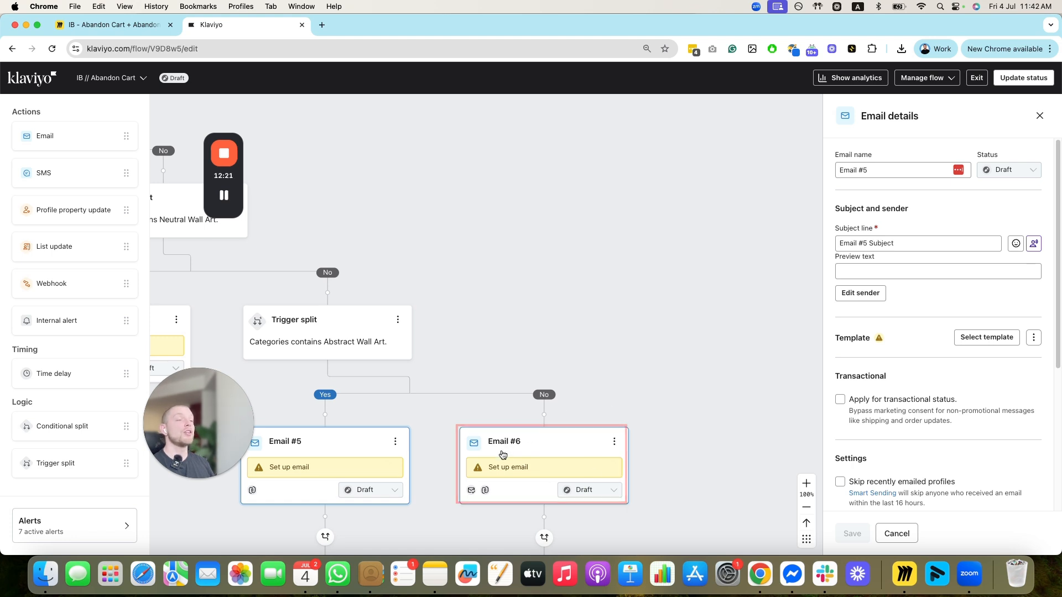
drag(502, 455, 604, 414)
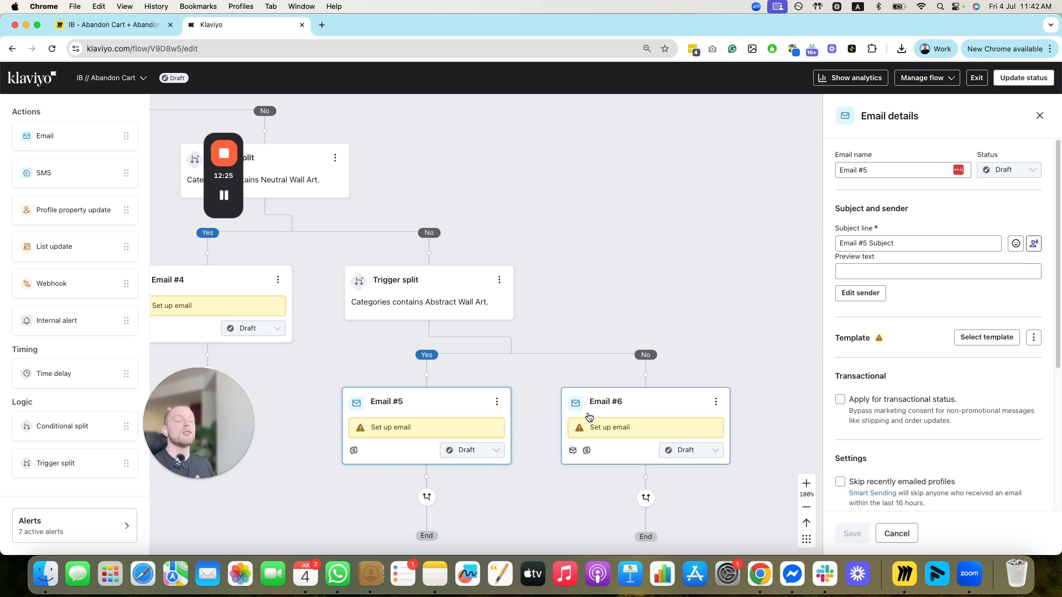
scroll(589, 416, left, 3)
scroll(589, 416, down, 1)
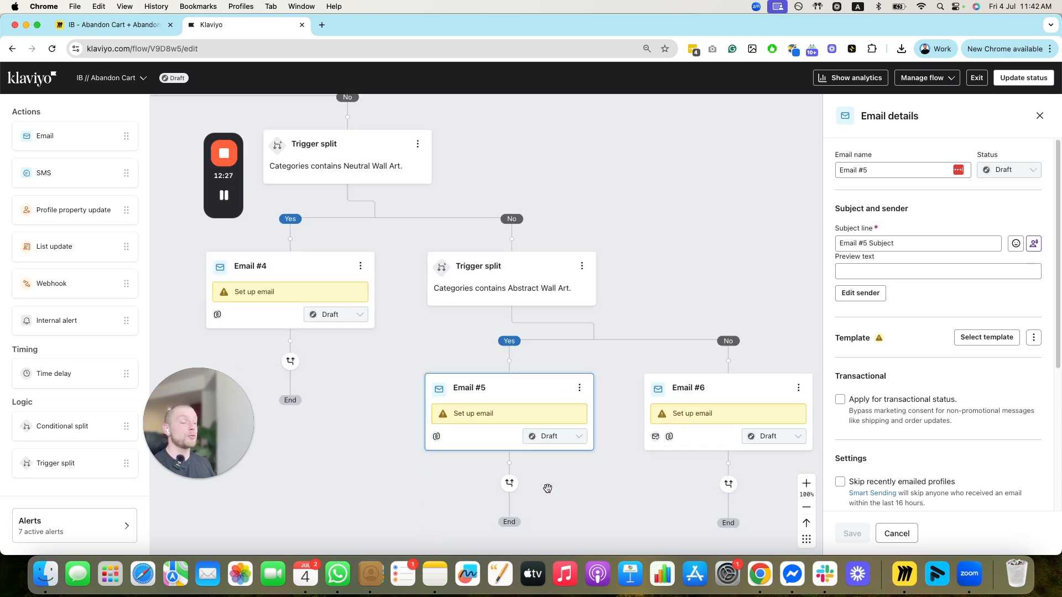
drag(592, 329, 472, 310)
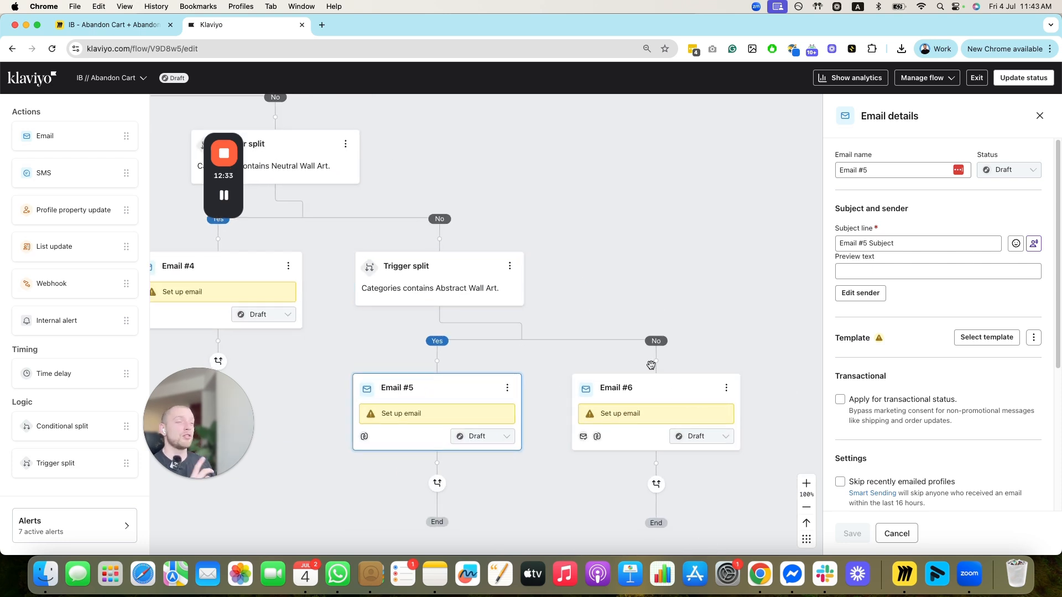
drag(624, 440, 680, 386)
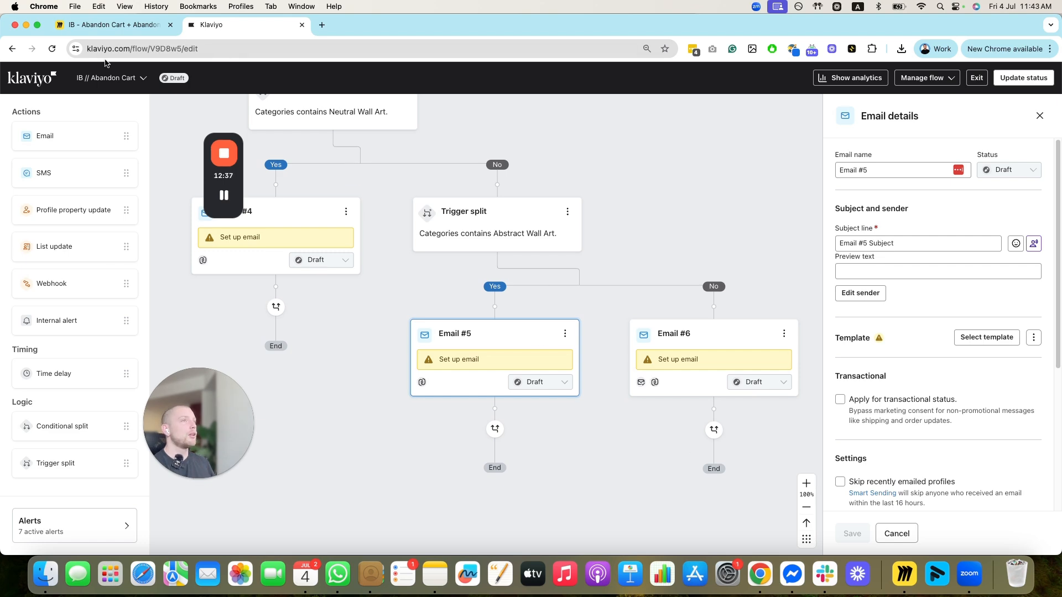
Check the Miro plan for how the category branches rejoin, and merge the Email #3 to #6 branches into one shared path in Klaviyo.
click(127, 25)
scroll(495, 382, up, 3)
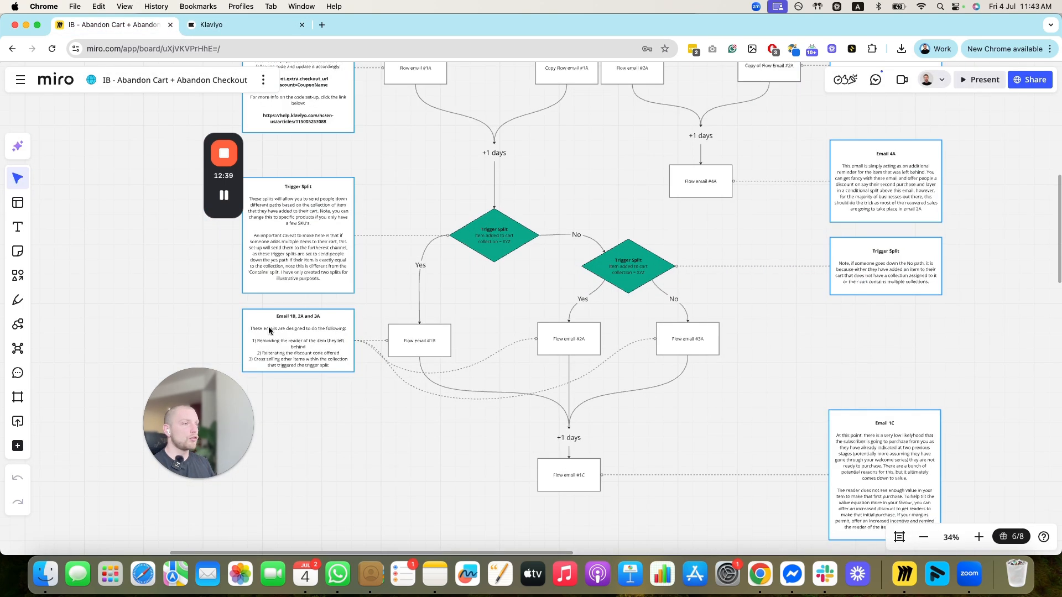
scroll(636, 435, right, 3)
scroll(636, 435, down, 2)
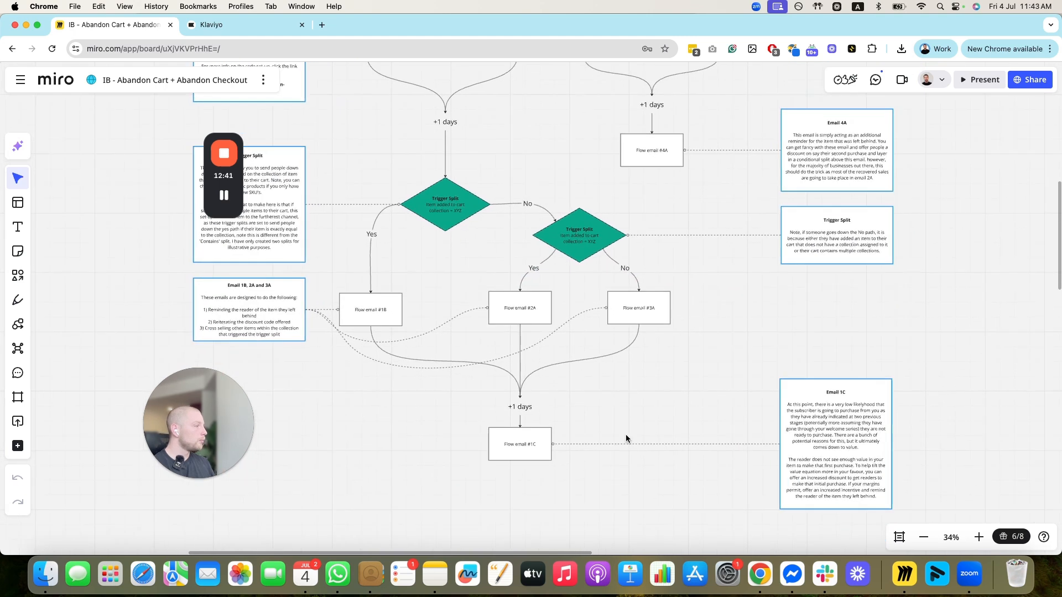
key(ctrl+Tab)
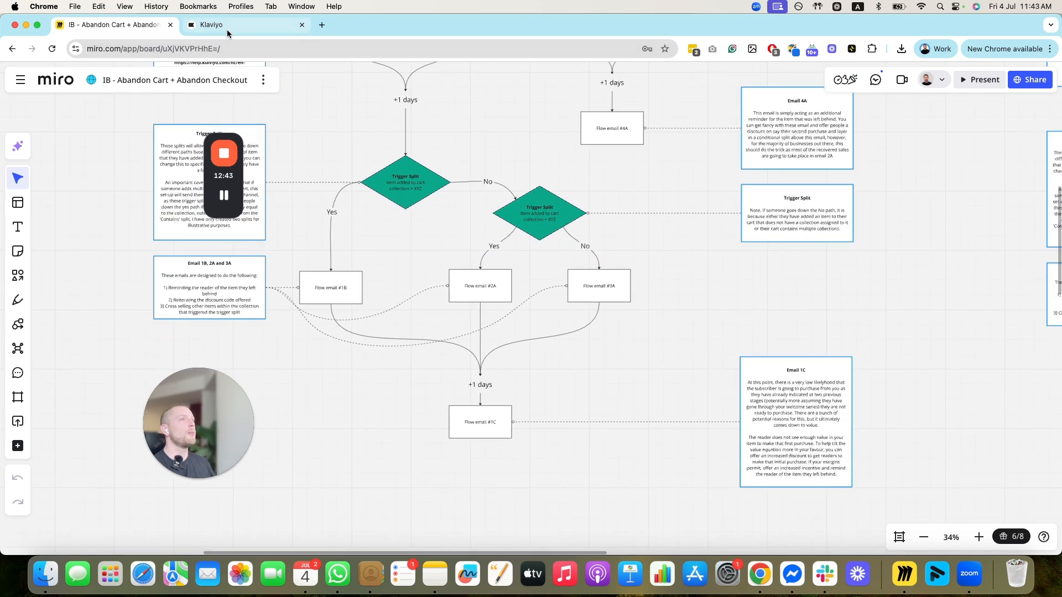
drag(713, 437, 511, 419)
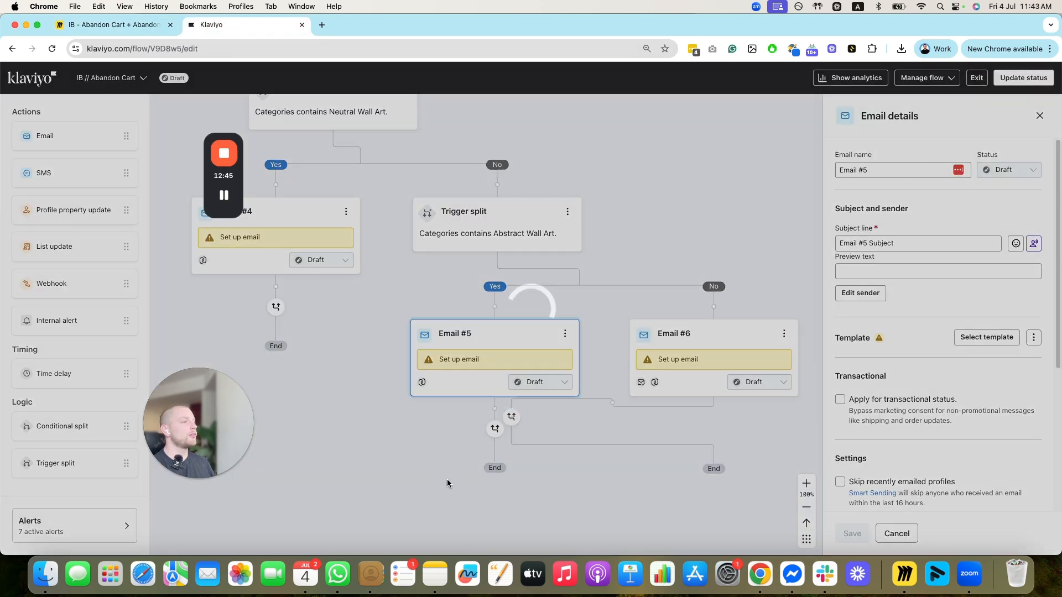
drag(450, 481, 500, 297)
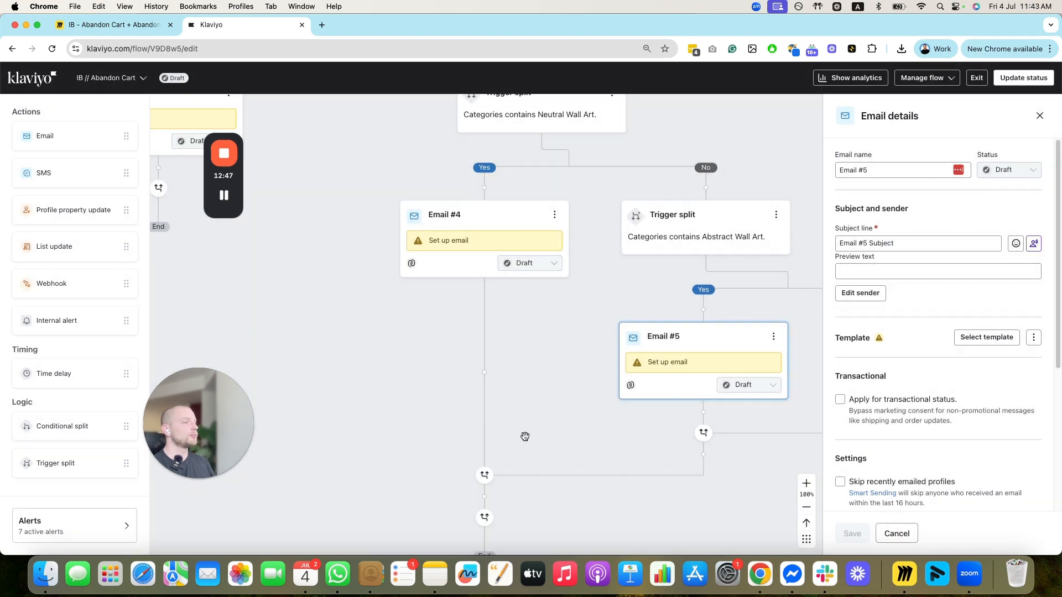
drag(485, 527, 258, 161)
drag(412, 490, 412, 436)
drag(391, 348, 457, 261)
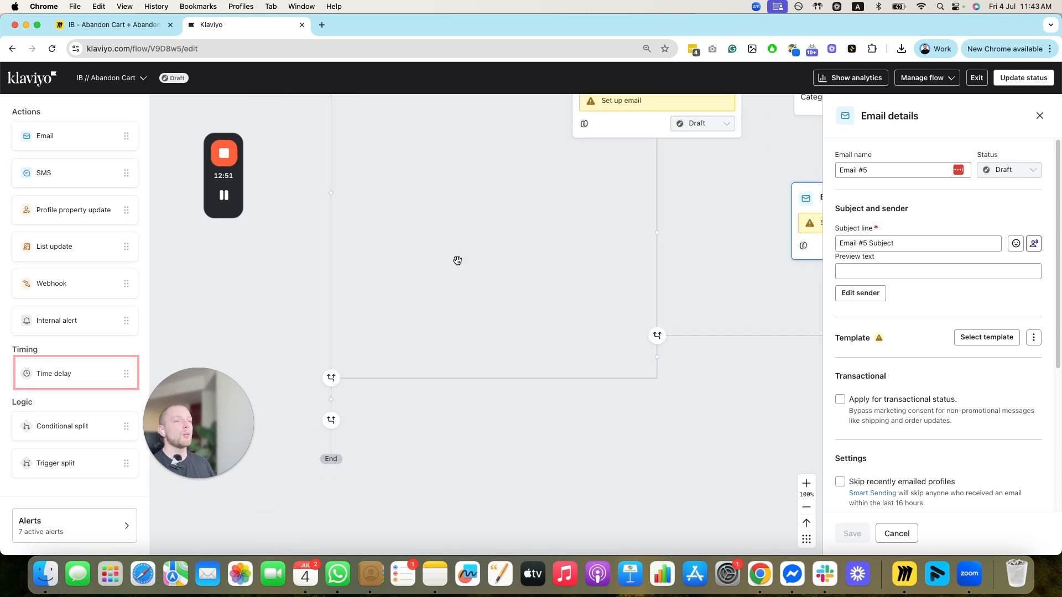
Add a time delay of 1 day on the shared path below the merged category branches and save it.
drag(121, 373, 332, 399)
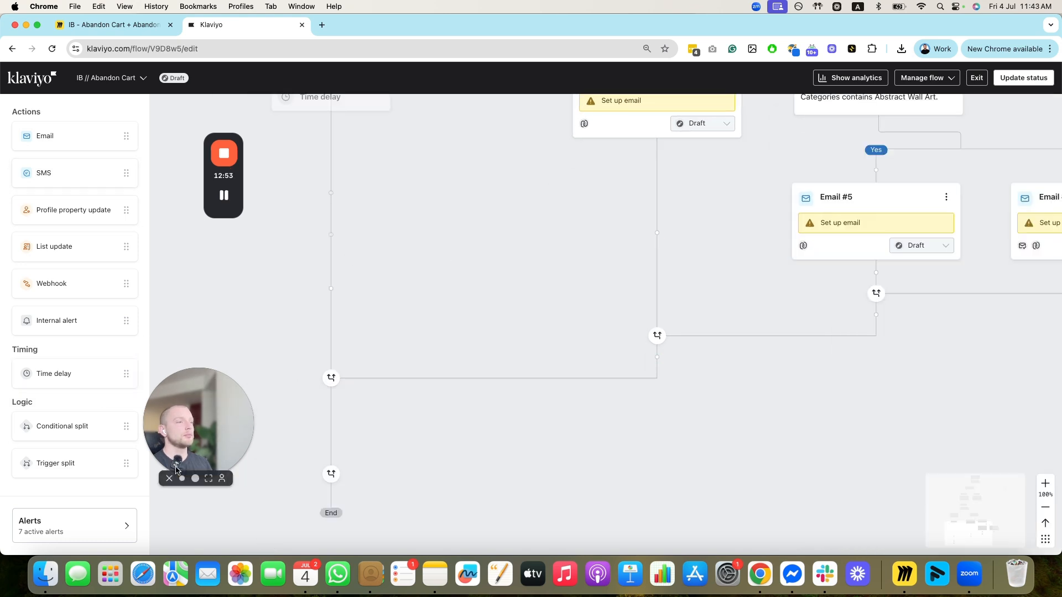
click(879, 194)
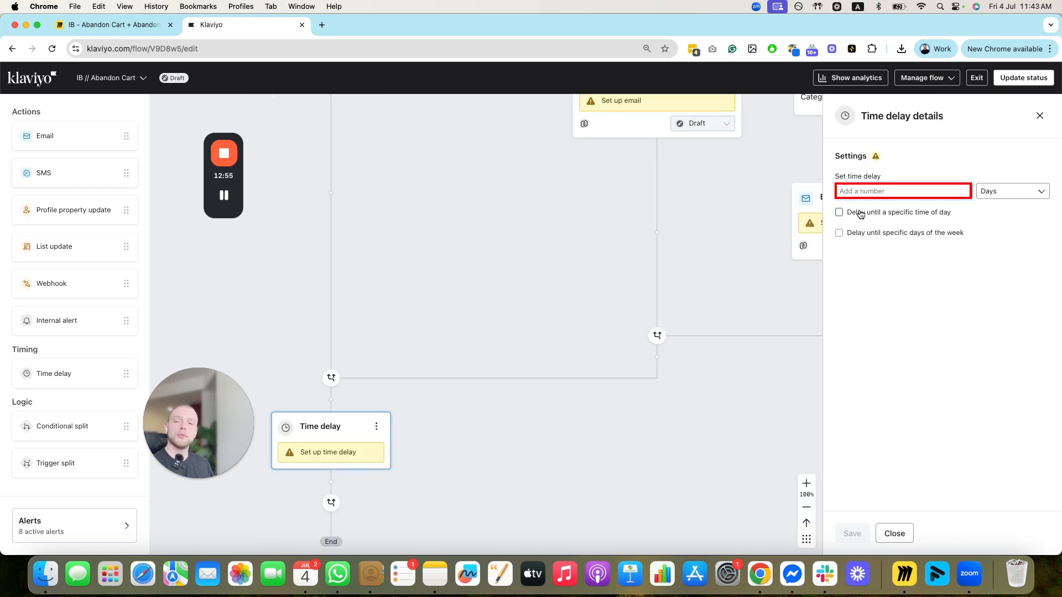
text(1)
click(852, 533)
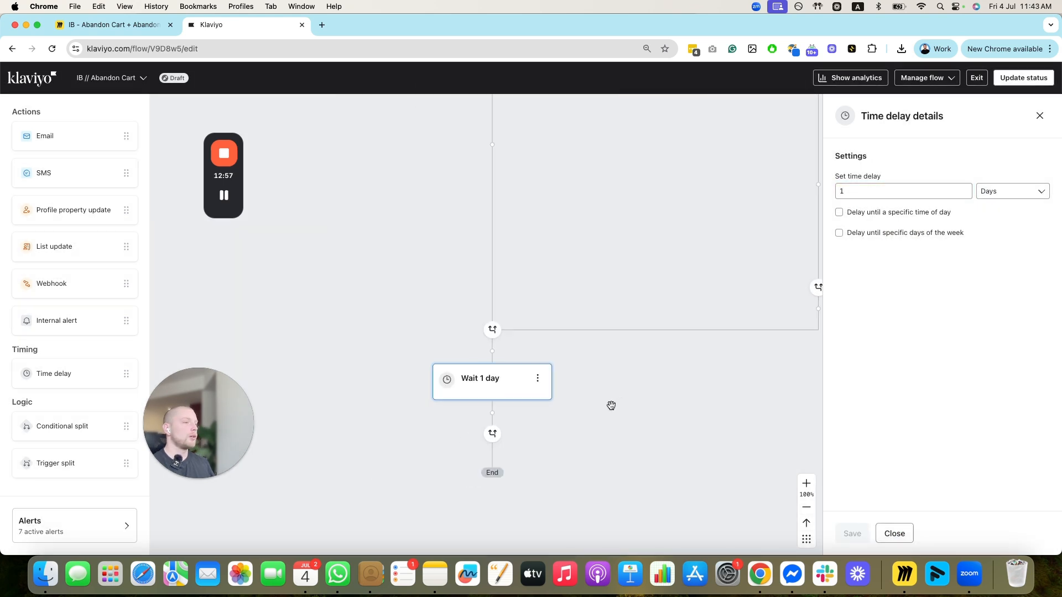
Add Email #7 after the final 1-day delay, turn off skipping recently emailed profiles for it and save.
drag(69, 138, 501, 421)
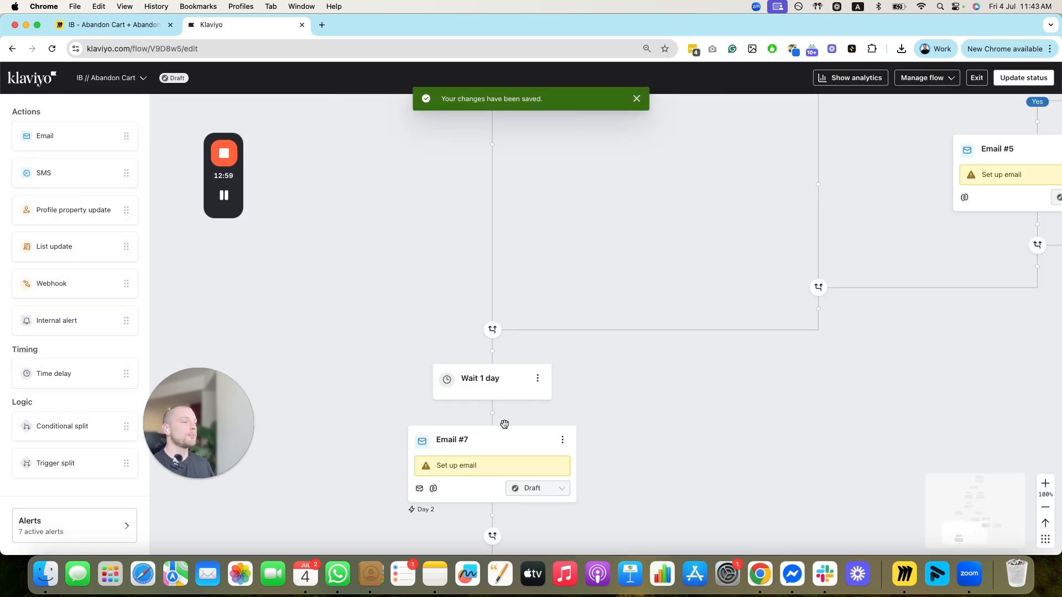
click(452, 469)
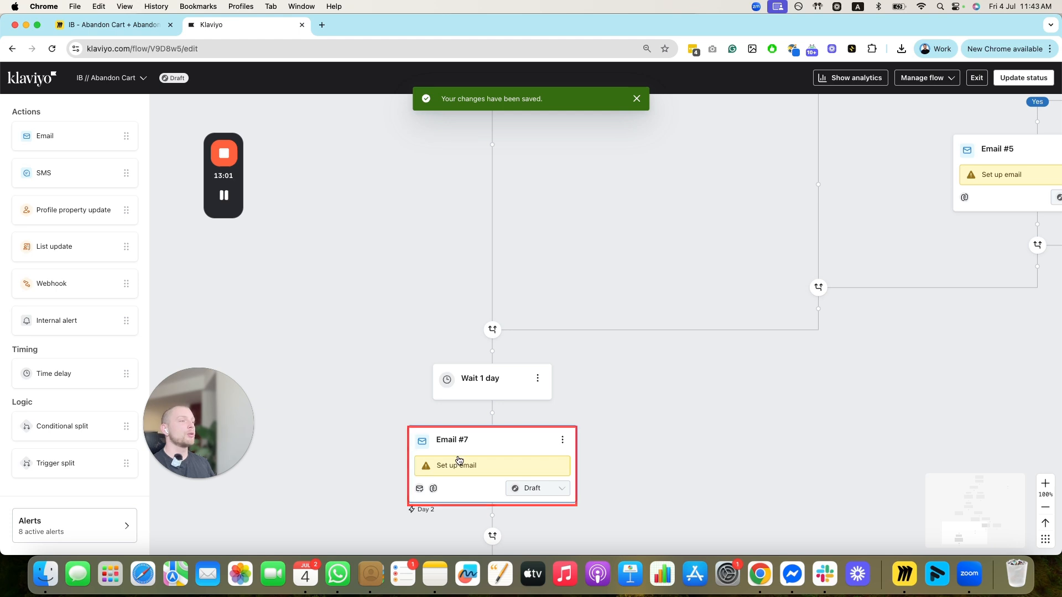
scroll(855, 443, down, 3)
scroll(852, 421, down, 2)
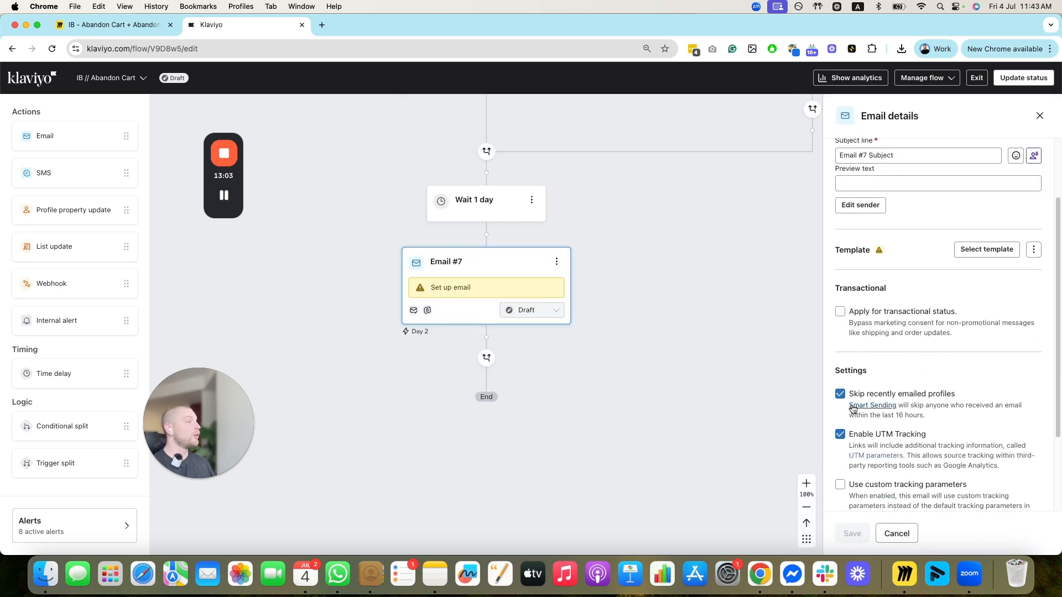
click(850, 398)
click(852, 532)
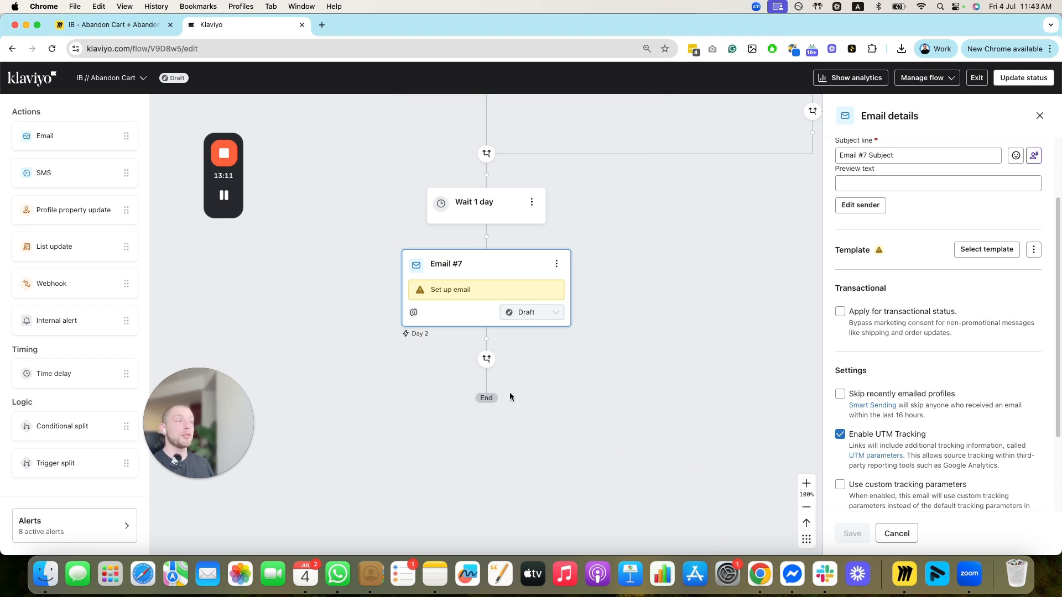
Open Email #7's content in the text-only editor to view it, and return to the flow without adding any text.
scroll(623, 402, up, 5)
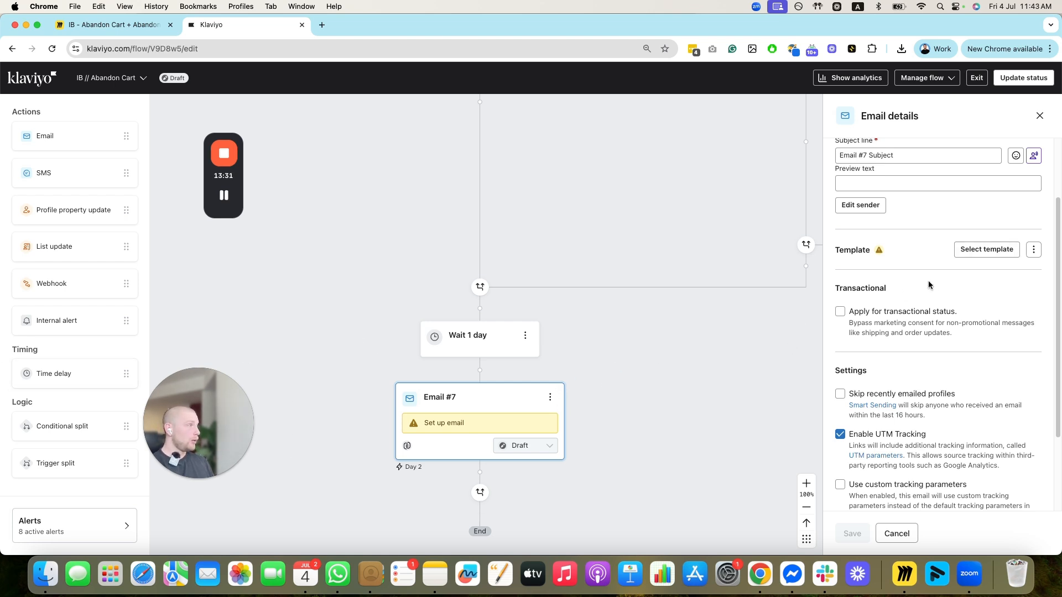
click(549, 397)
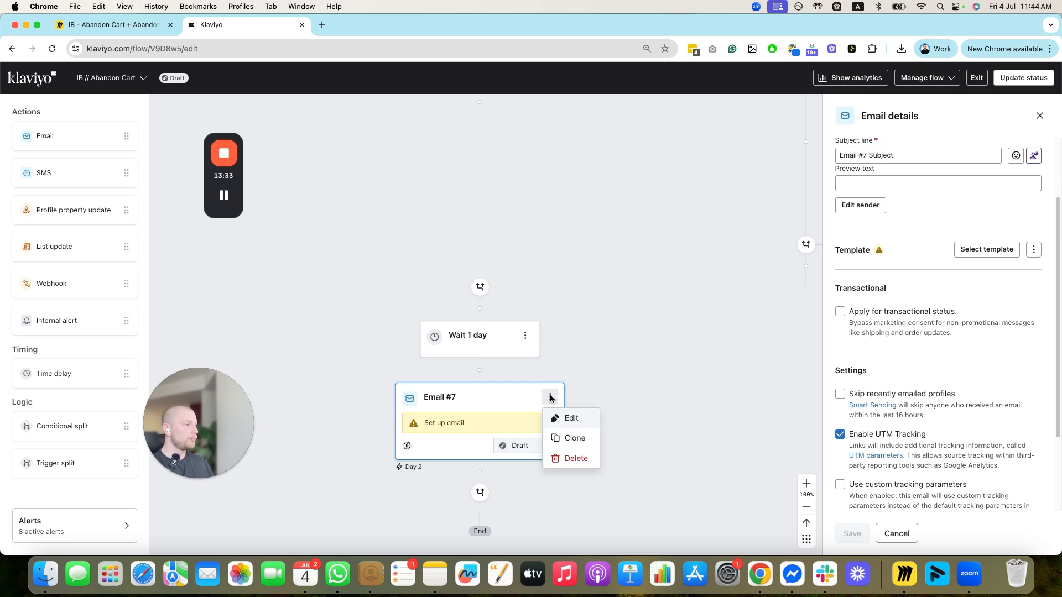
click(567, 417)
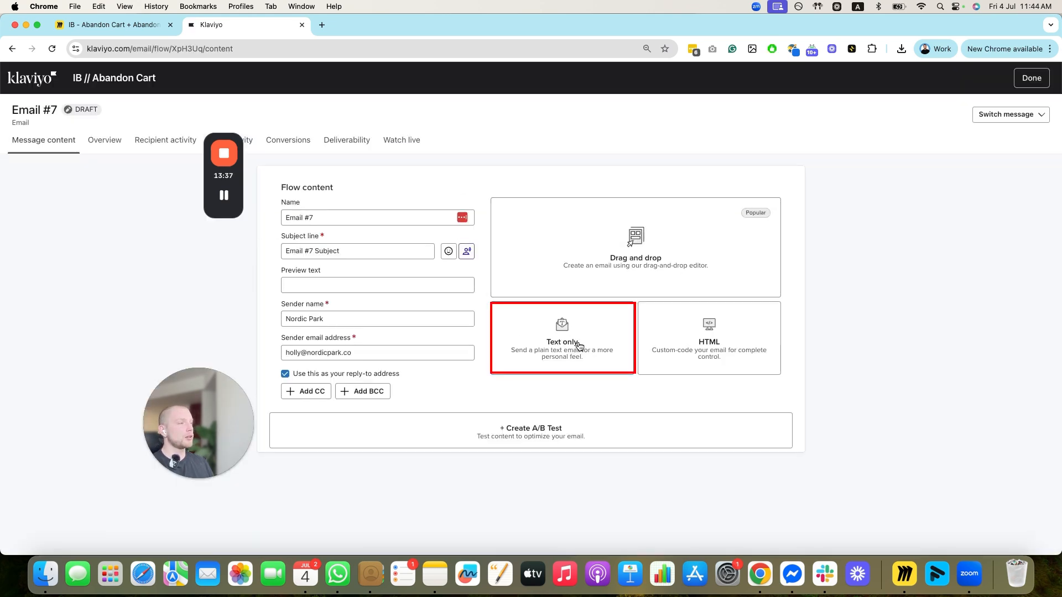
click(579, 346)
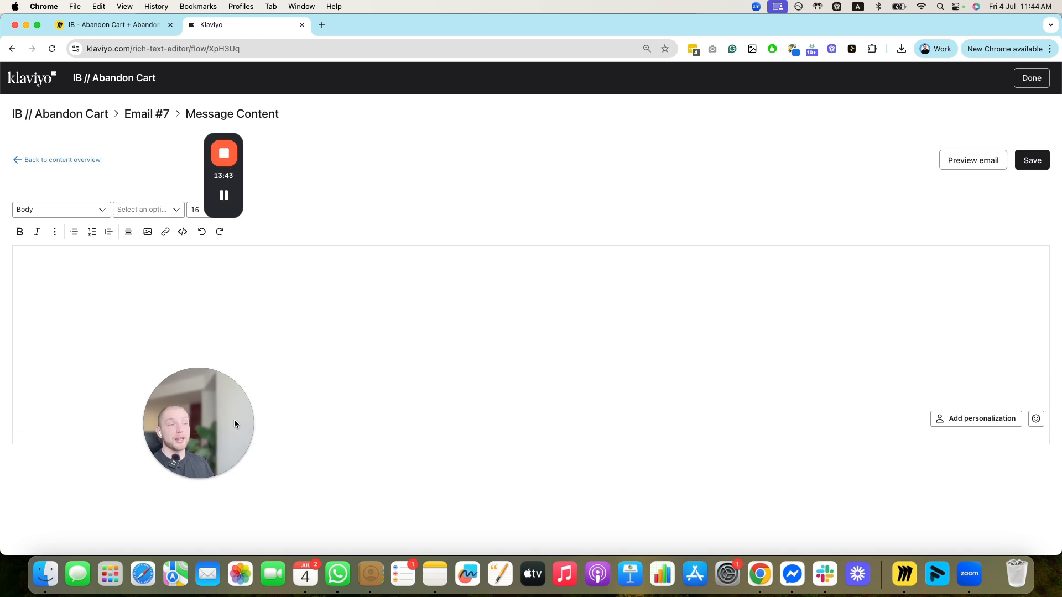
drag(234, 423, 52, 499)
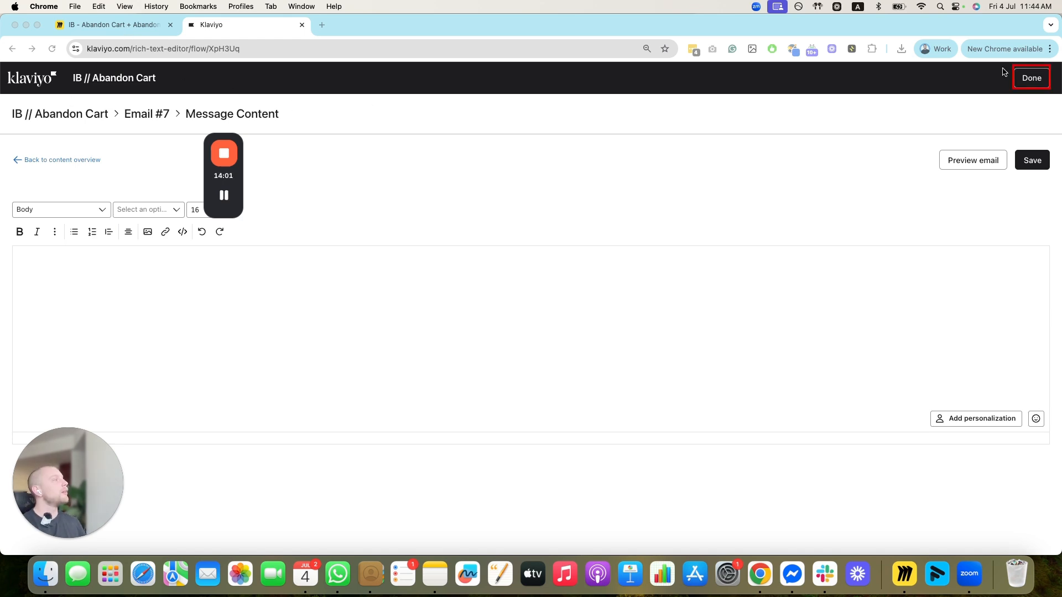
click(1031, 78)
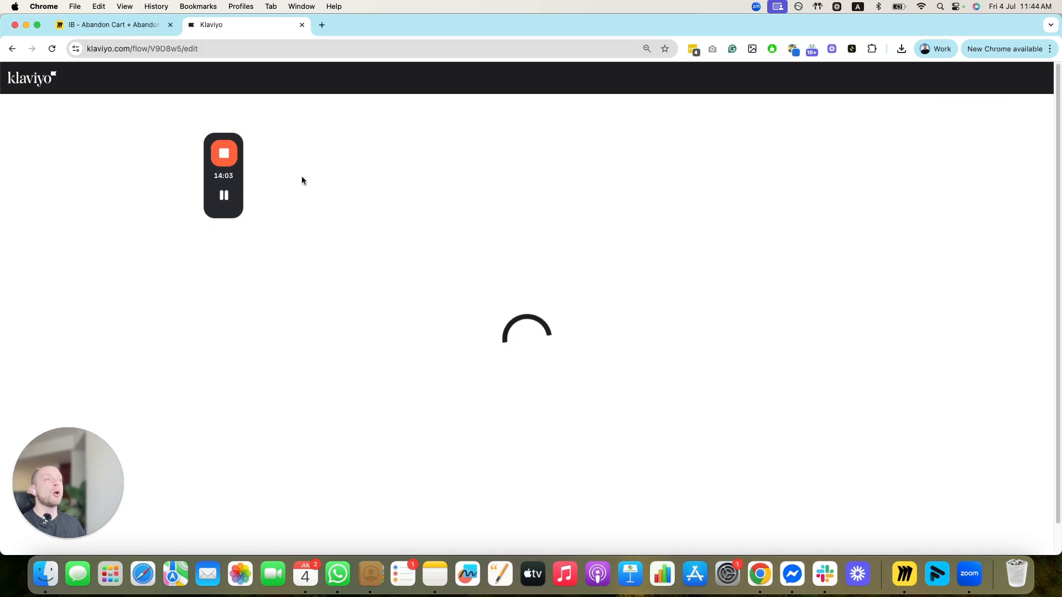
Add a conditional split on the No branch of the Placed Order split, using a random sample of 50% of people, and save it.
scroll(415, 297, down, 1)
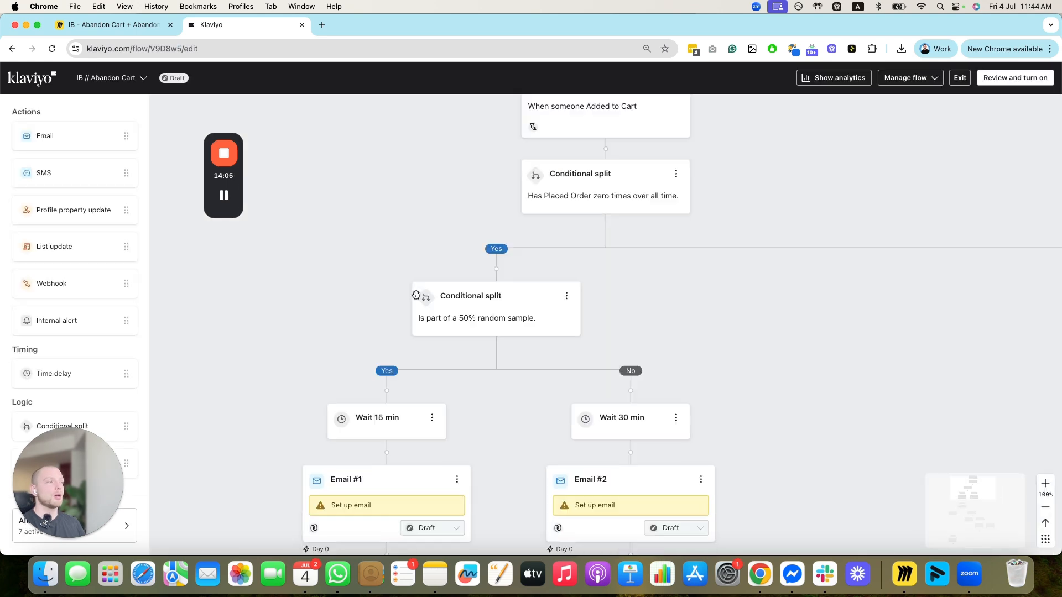
scroll(500, 324, right, 7)
drag(547, 340, 607, 347)
drag(699, 350, 538, 316)
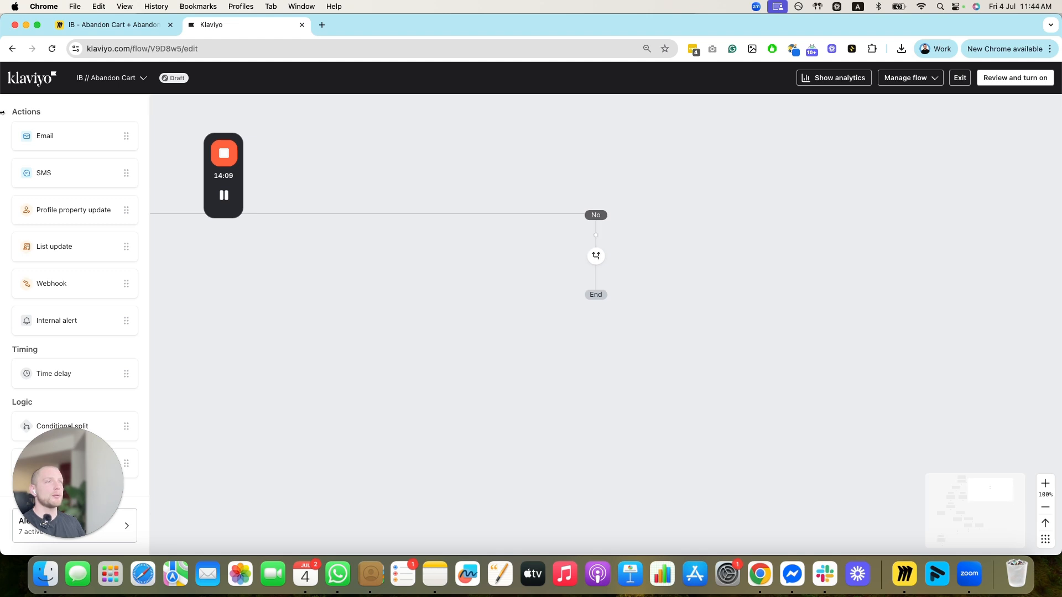
drag(270, 306, 685, 307)
drag(769, 344, 542, 291)
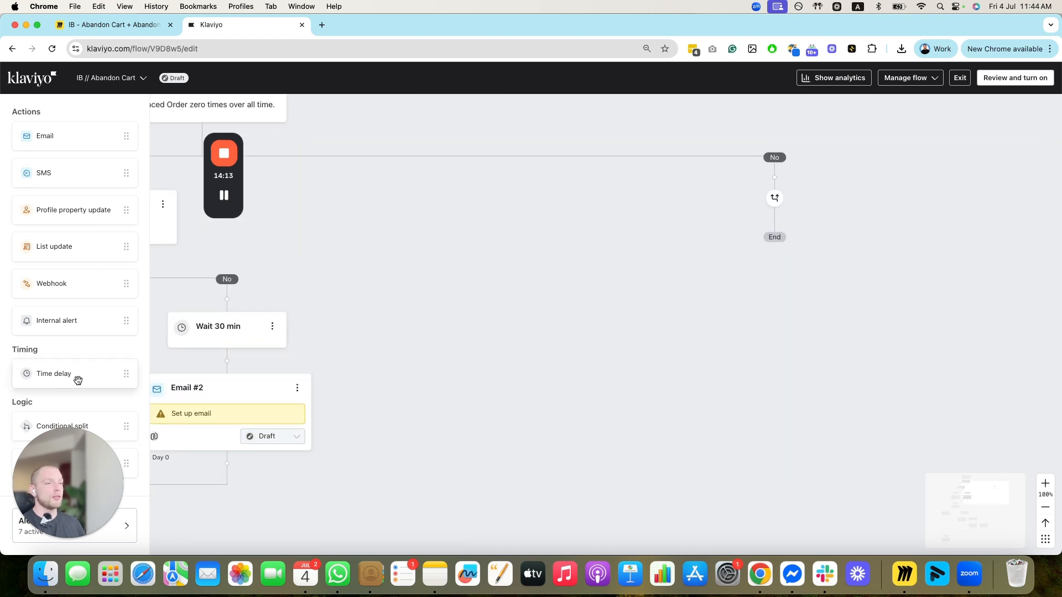
drag(104, 416, 802, 177)
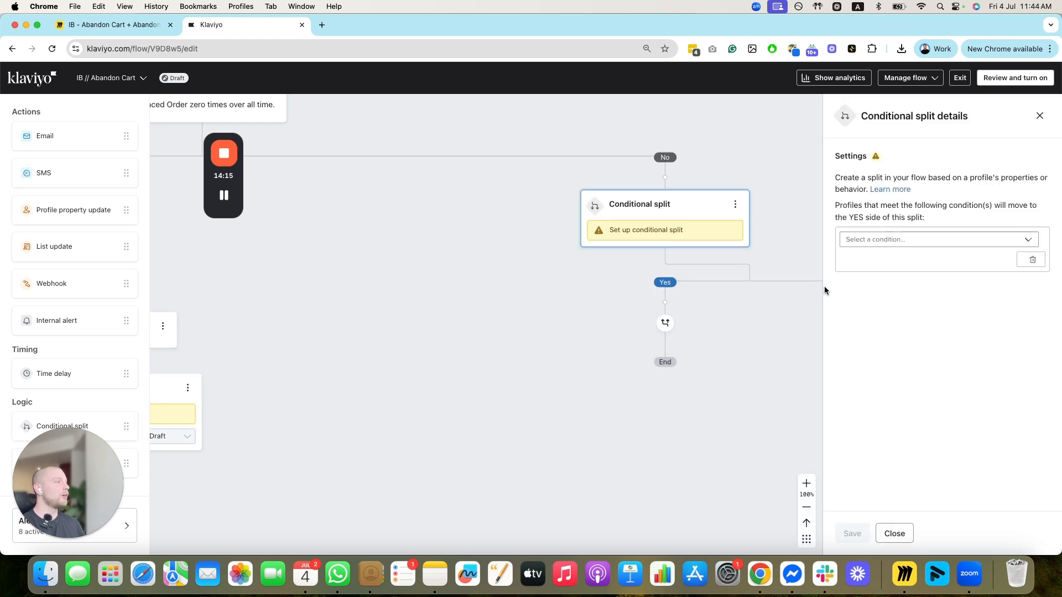
click(935, 239)
click(885, 348)
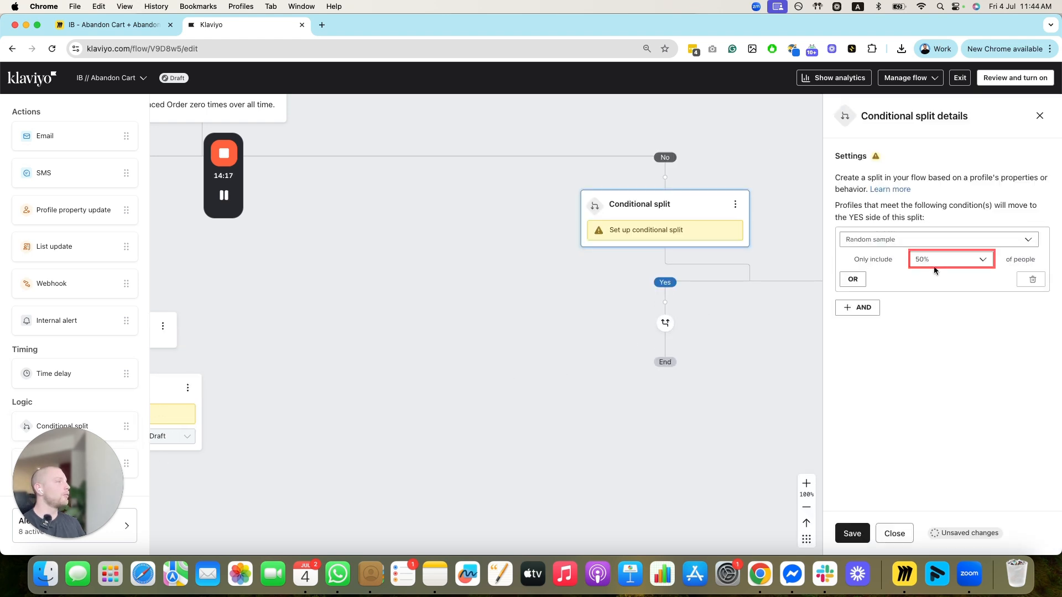
click(940, 259)
click(852, 533)
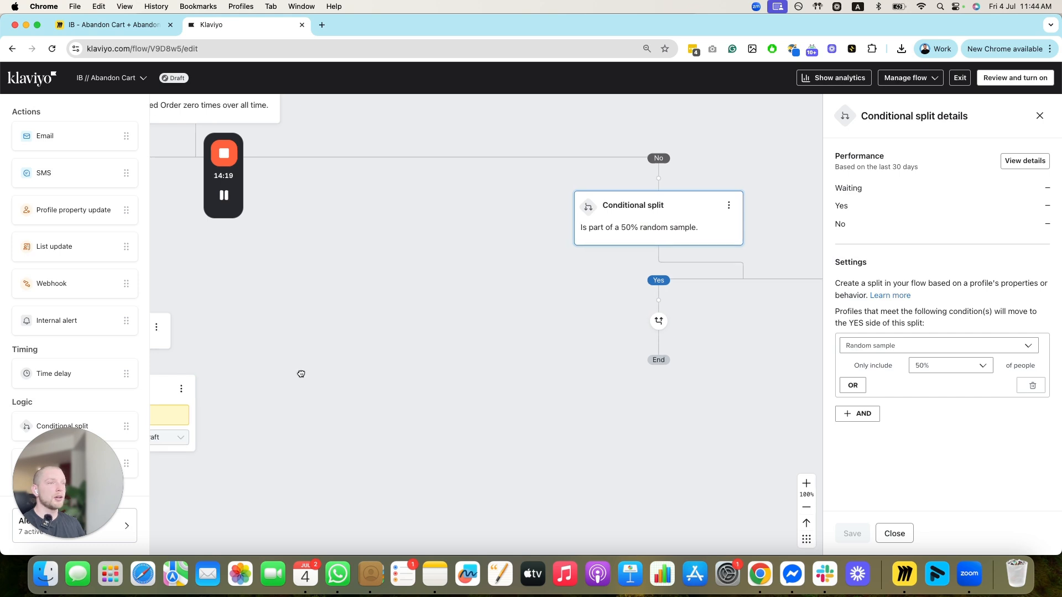
Add a time delay to both branches of the new 50% random split and save the Yes branch delay with 15 days.
drag(70, 370, 426, 288)
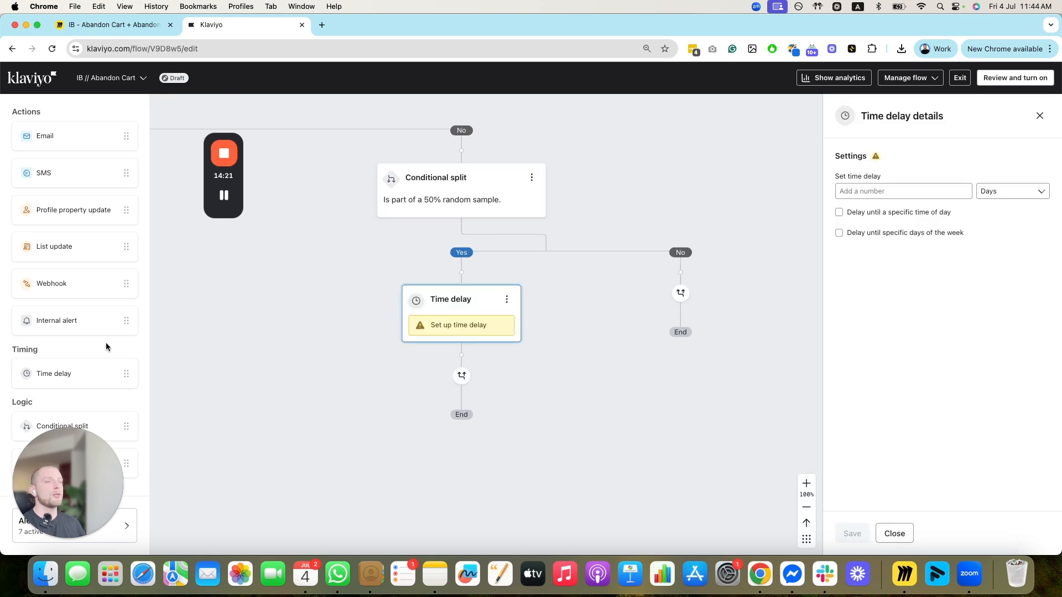
drag(78, 377, 679, 291)
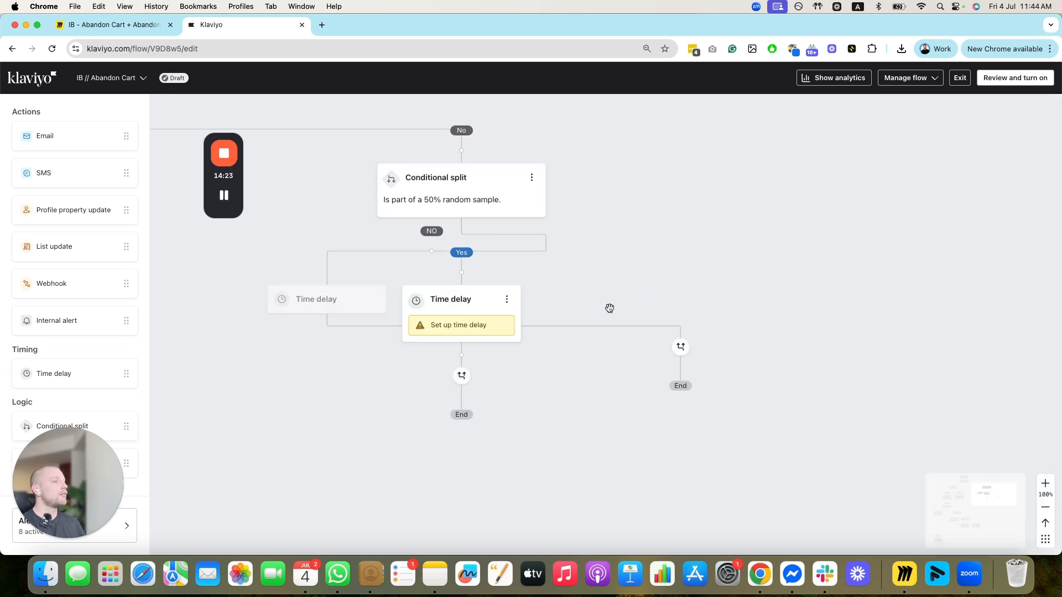
click(445, 308)
drag(523, 299, 548, 282)
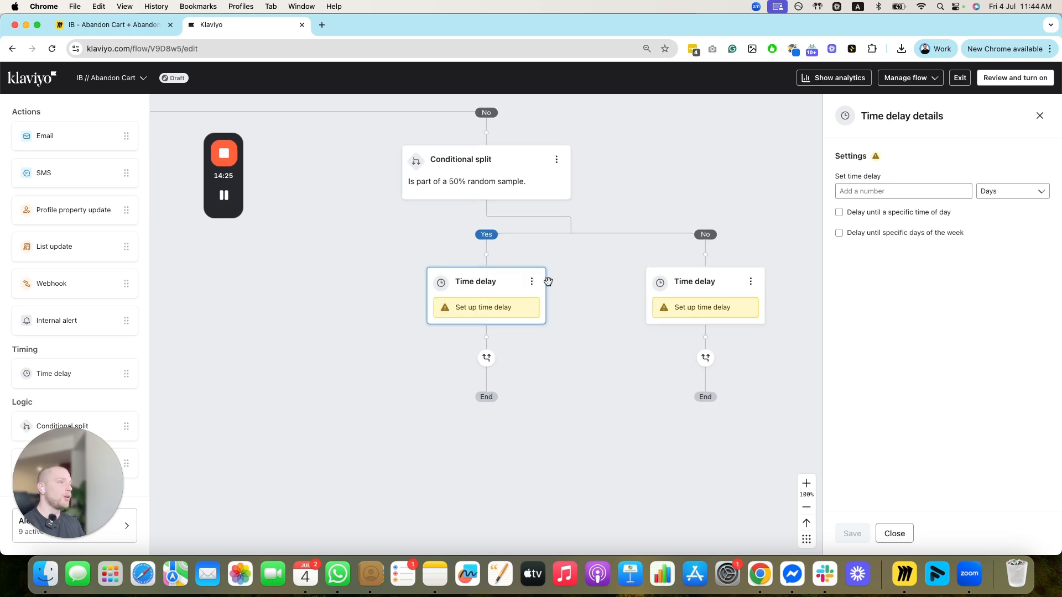
click(874, 193)
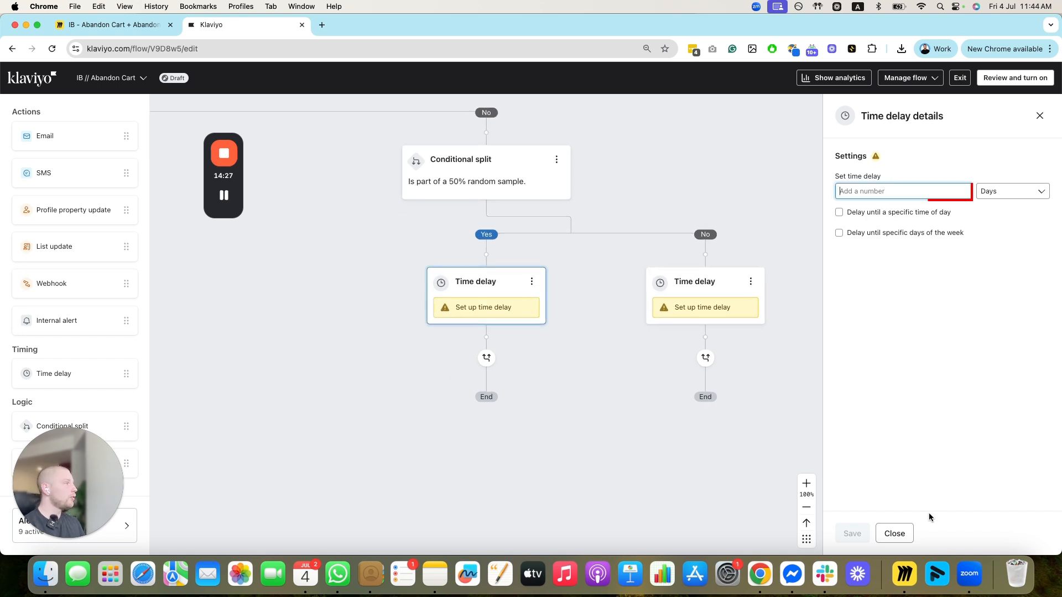
text(15)
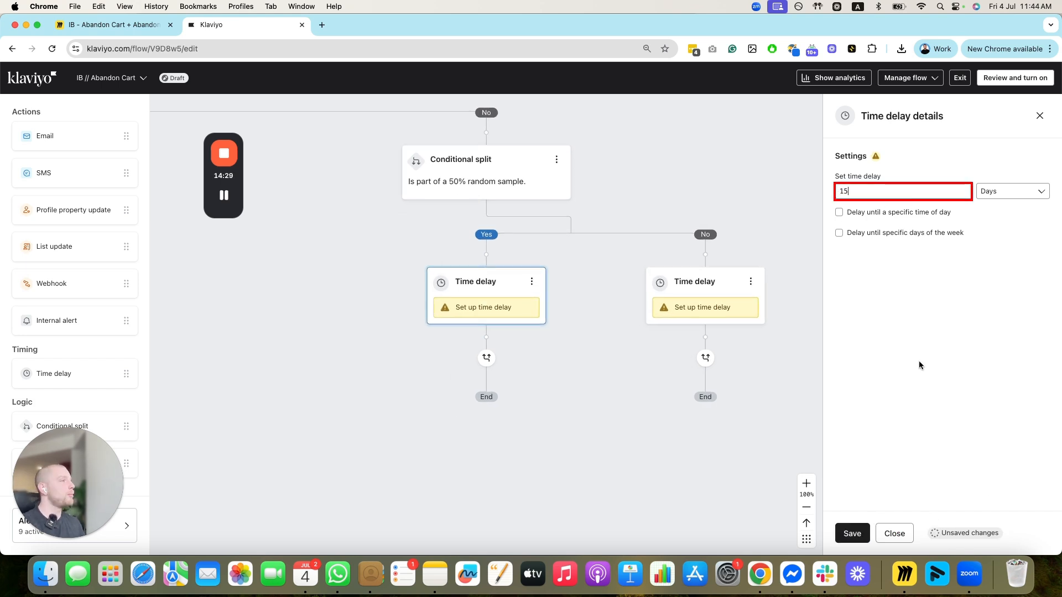
click(852, 533)
Switch the Yes branch delay's unit to minutes and save it.
click(744, 294)
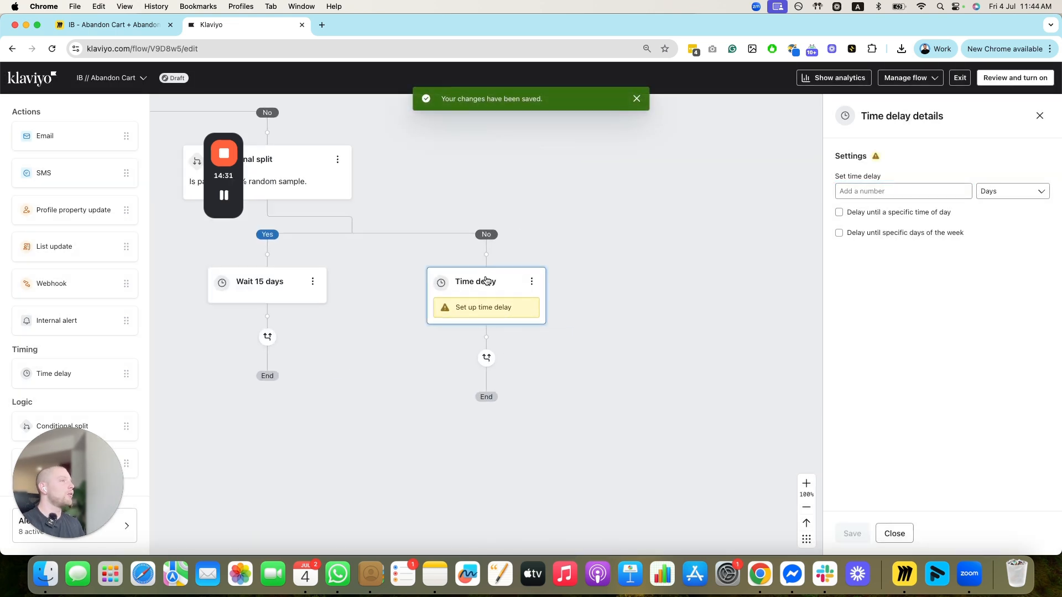
click(275, 292)
click(1015, 191)
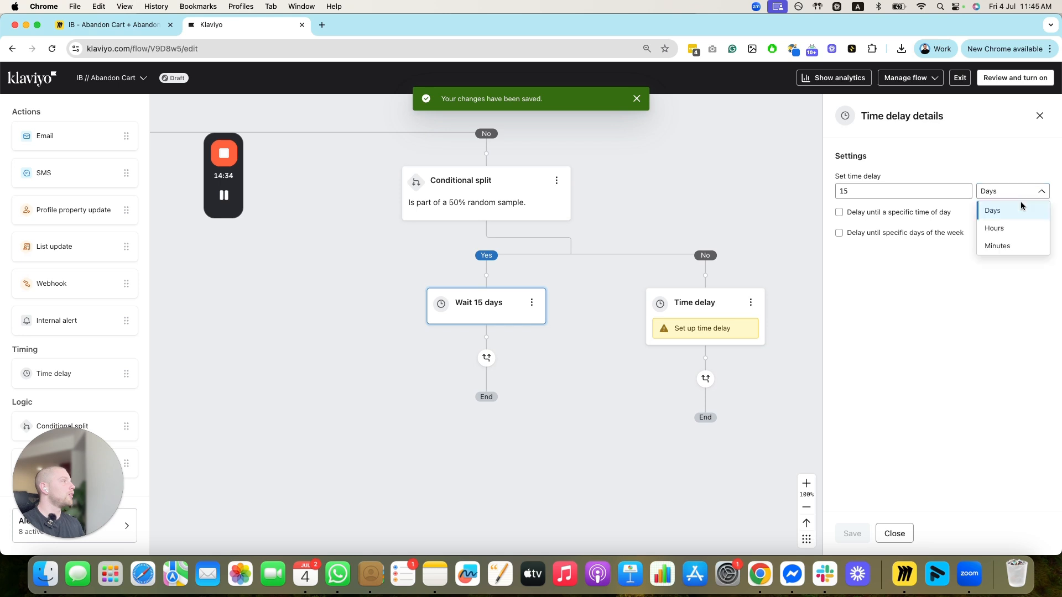
click(1017, 245)
click(852, 533)
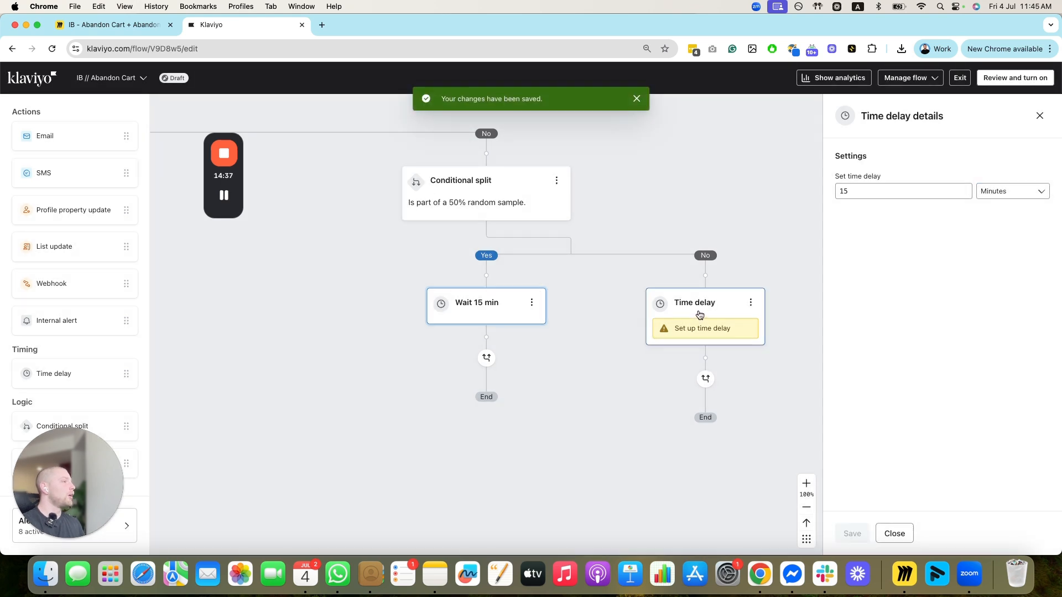
Set the No branch delay to 15 minutes and save it.
click(700, 315)
click(917, 191)
text(15)
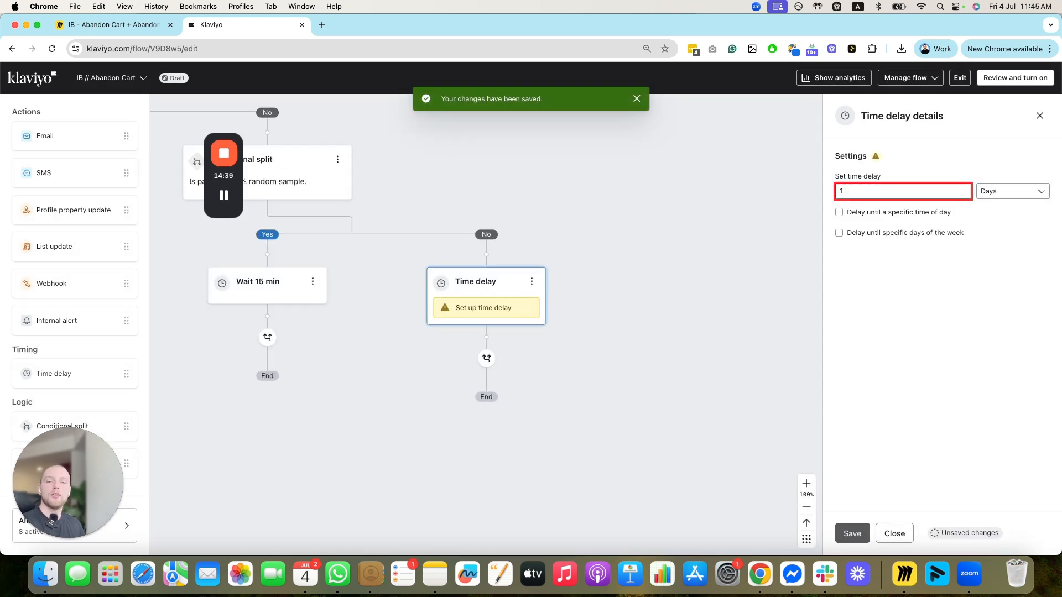
click(1017, 191)
click(996, 245)
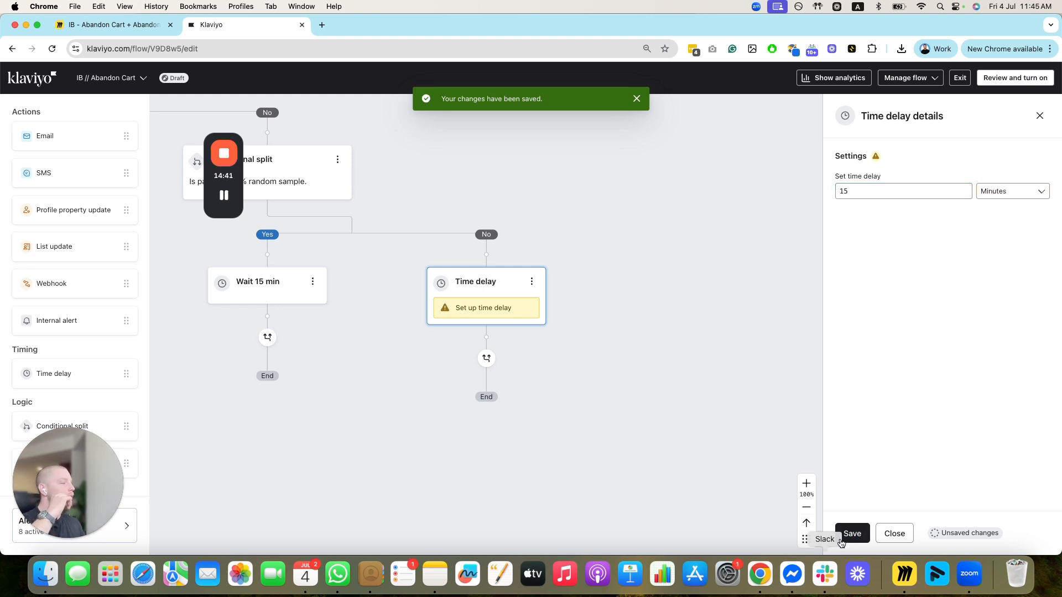
click(852, 533)
Add an email after the 15-minute delay on each branch of the returning-customer split.
drag(97, 146, 487, 243)
drag(83, 136, 765, 231)
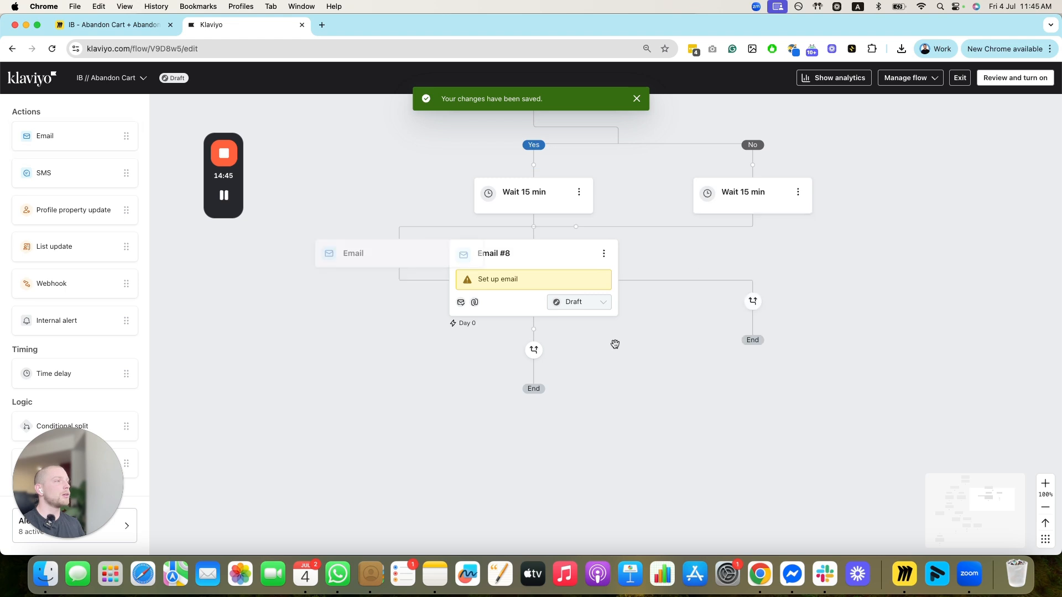
scroll(510, 356, left, 14)
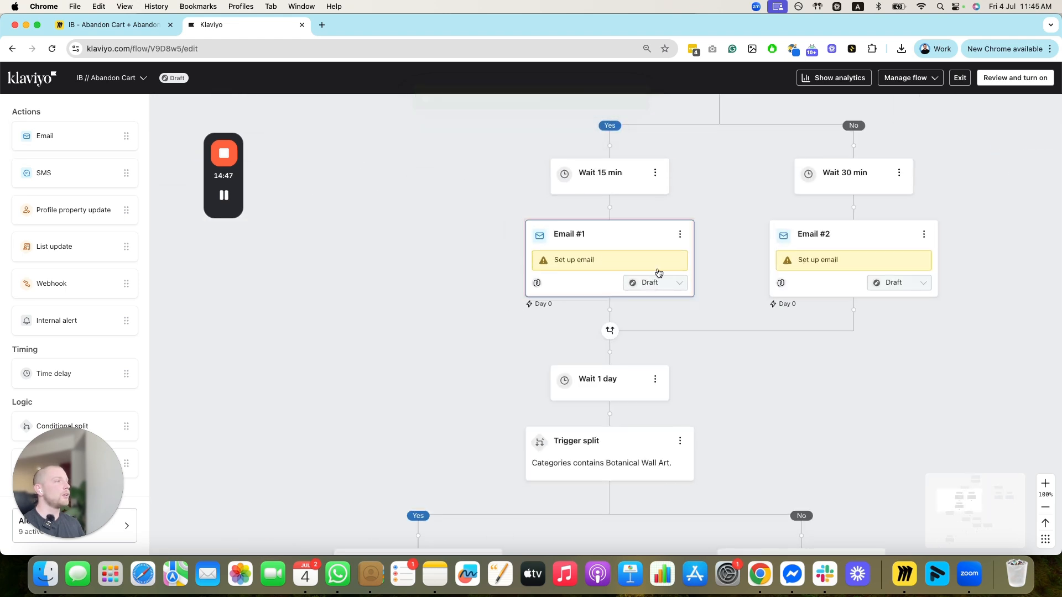
scroll(659, 272, right, 12)
Turn off skipping recently emailed profiles for both Email #8 and Email #9, saving each.
click(739, 292)
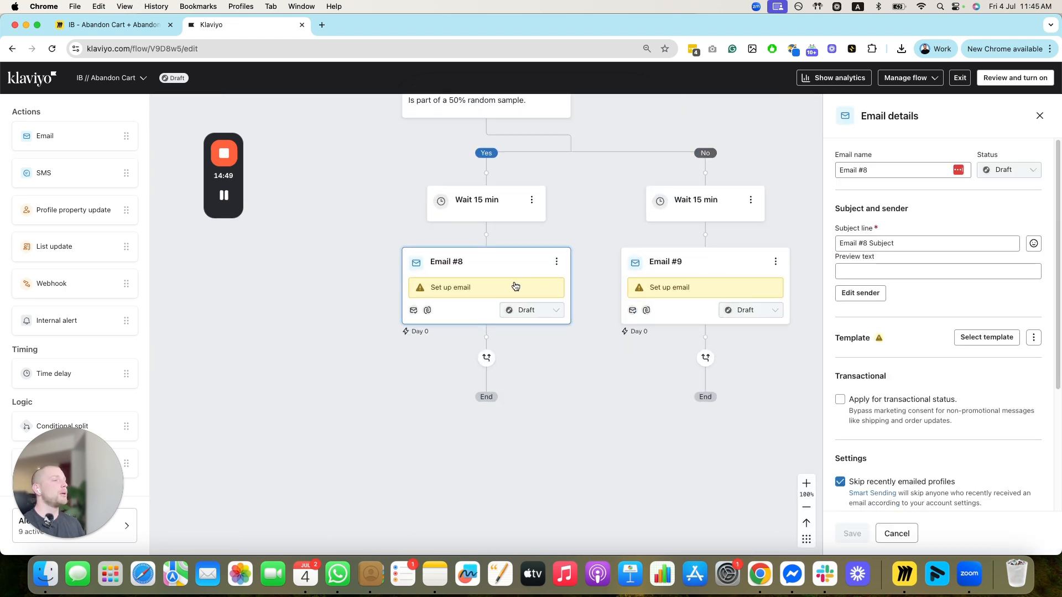
scroll(874, 464, down, 1)
click(842, 460)
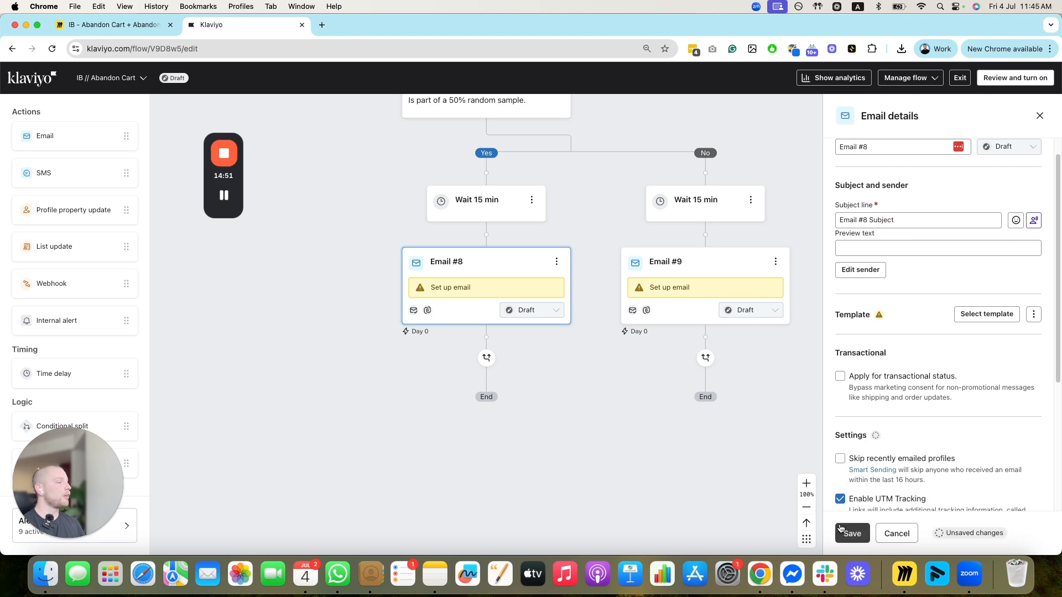
click(848, 532)
click(706, 296)
click(843, 460)
click(851, 532)
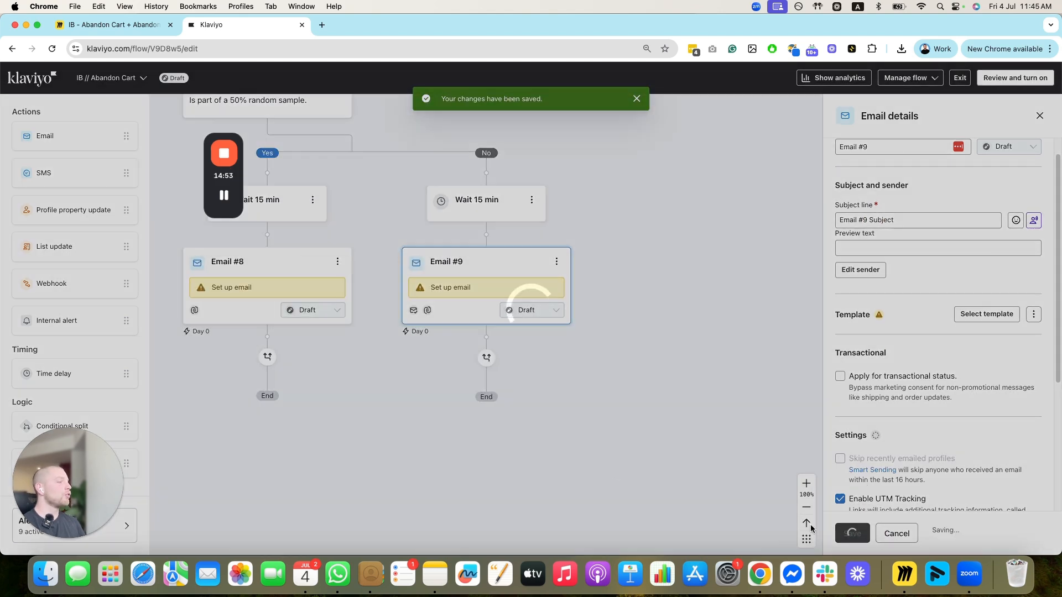
Merge the path after Email #9 into the path below Email #8.
scroll(354, 352, up, 6)
scroll(413, 361, left, 10)
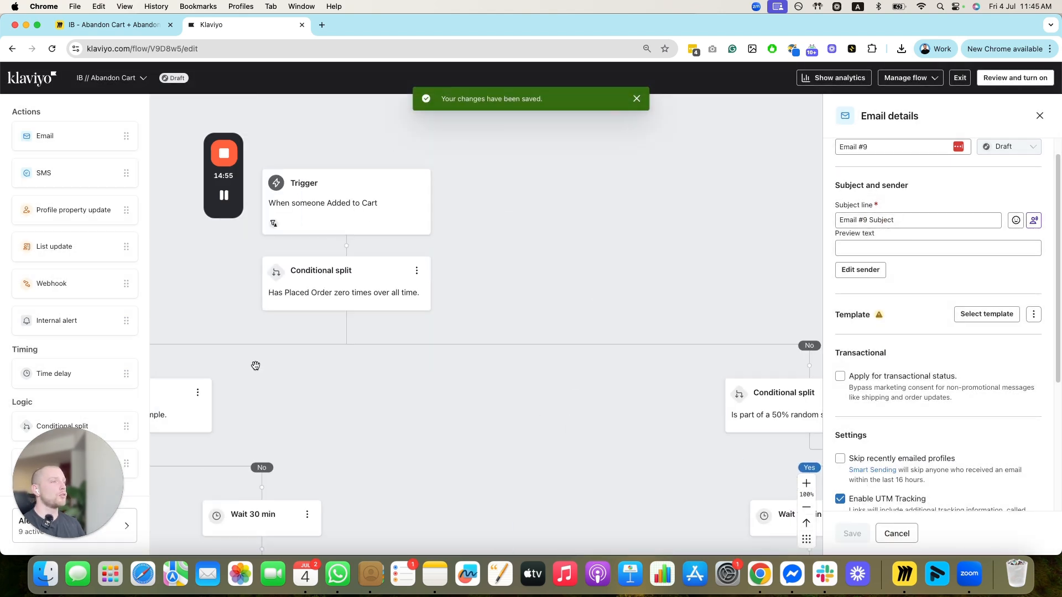
drag(675, 415, 459, 259)
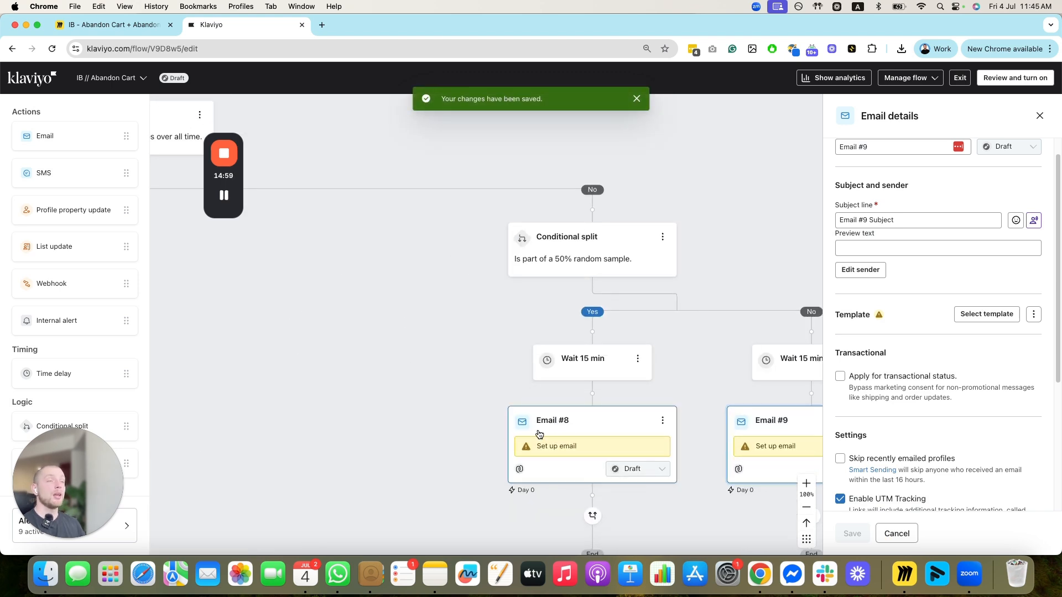
scroll(584, 455, down, 2)
scroll(585, 454, right, 2)
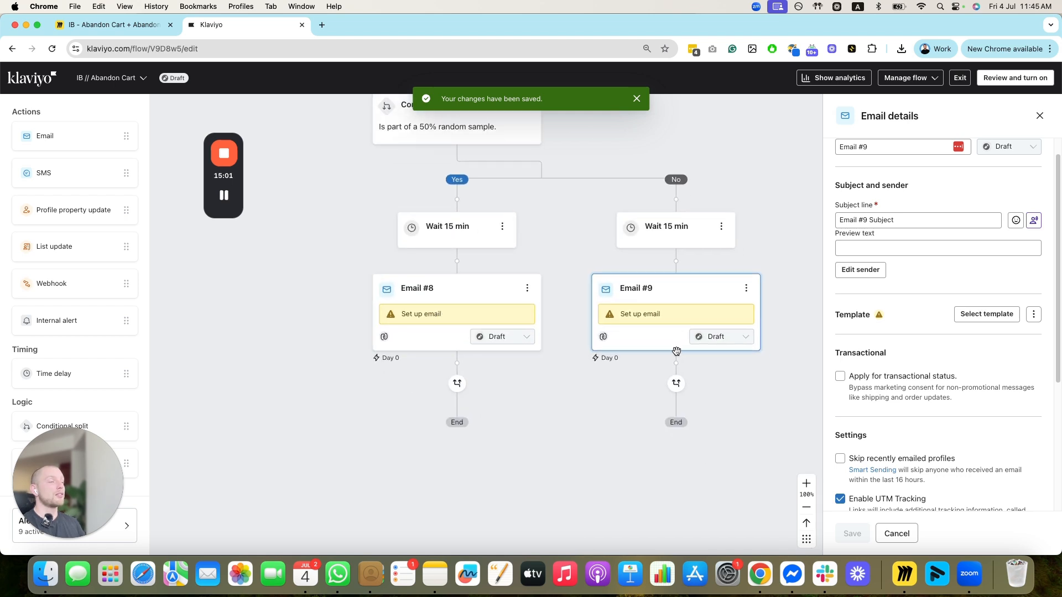
drag(676, 383, 415, 371)
Review the returning-customer branches and check the Miro plan for what follows the two emails.
drag(336, 327, 535, 446)
drag(355, 217, 517, 331)
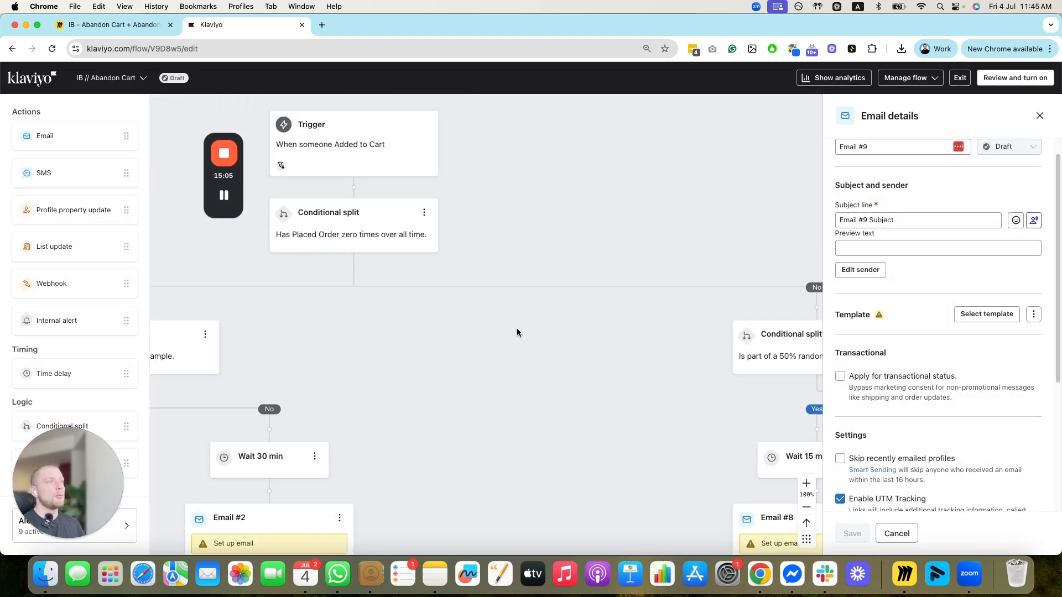
drag(562, 391, 354, 249)
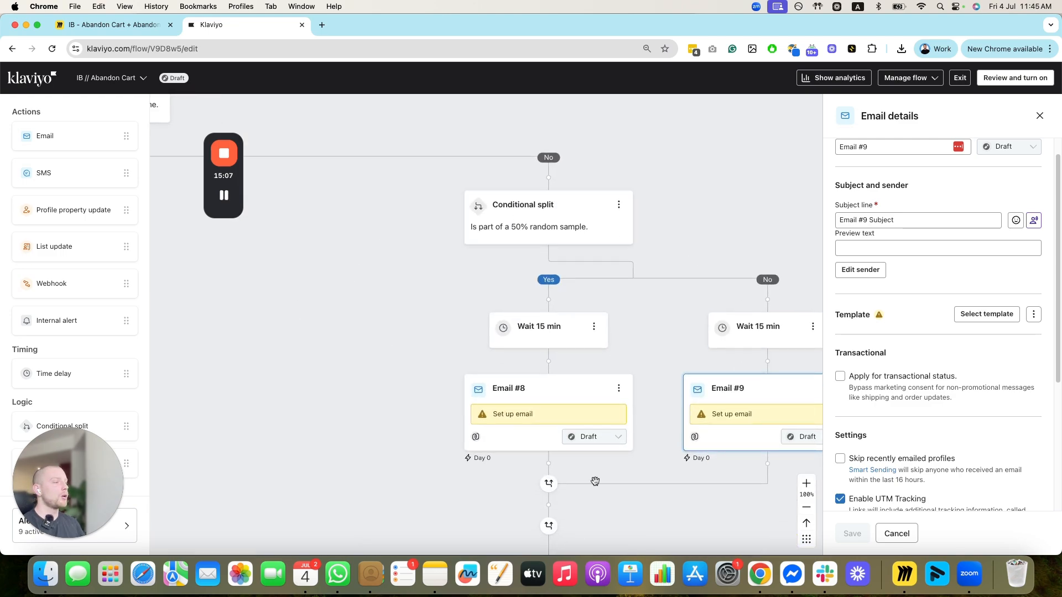
drag(596, 481, 307, 216)
click(129, 26)
scroll(525, 396, up, 5)
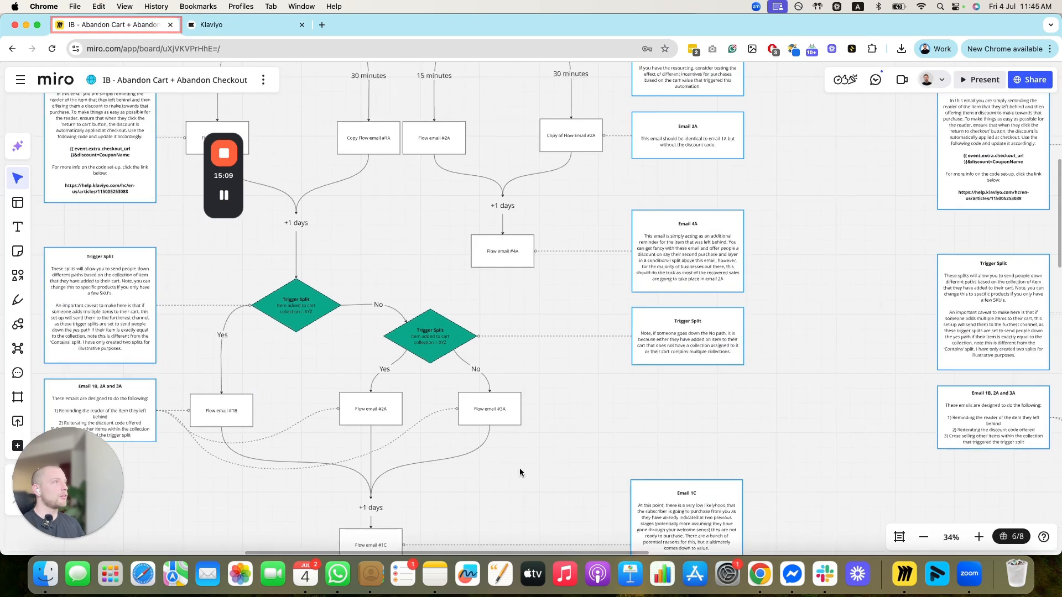
click(232, 29)
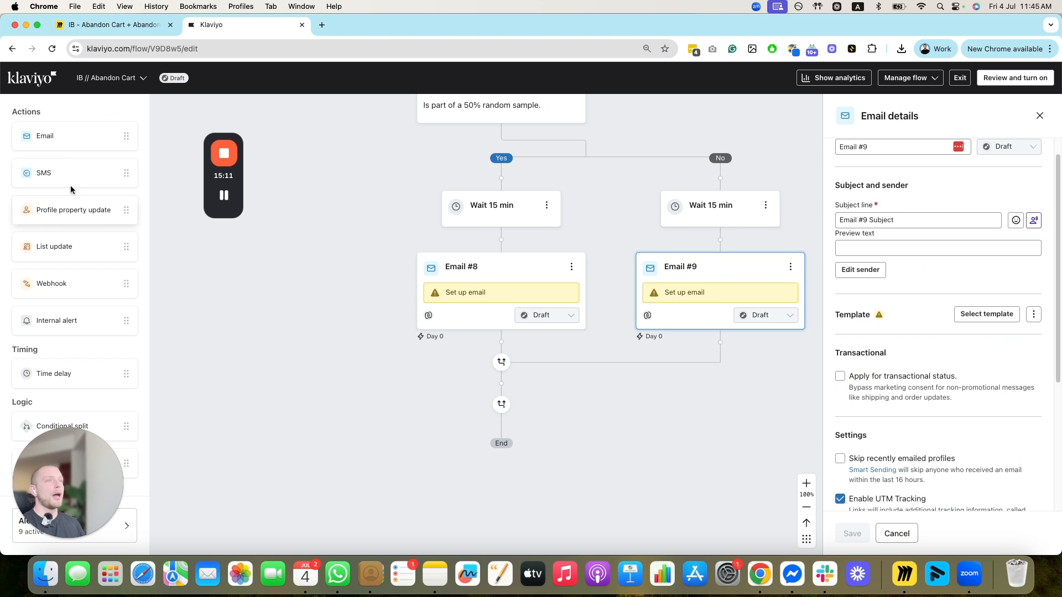
Add and save a 1-day time delay on the merged path below Email #8 and Email #9, and place an email after it.
drag(61, 386, 525, 420)
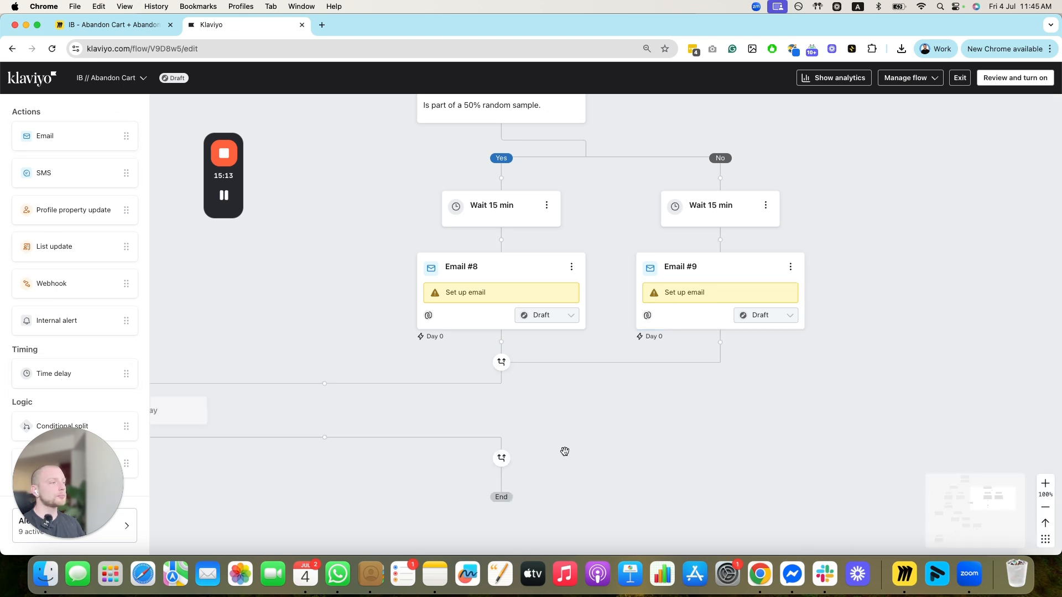
click(889, 186)
text(1)
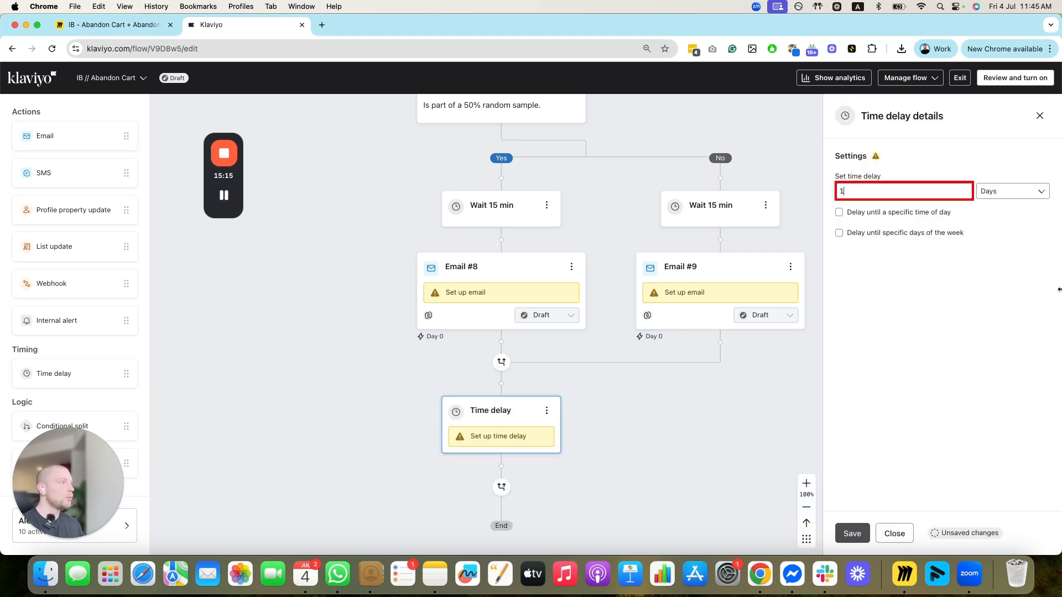
click(847, 537)
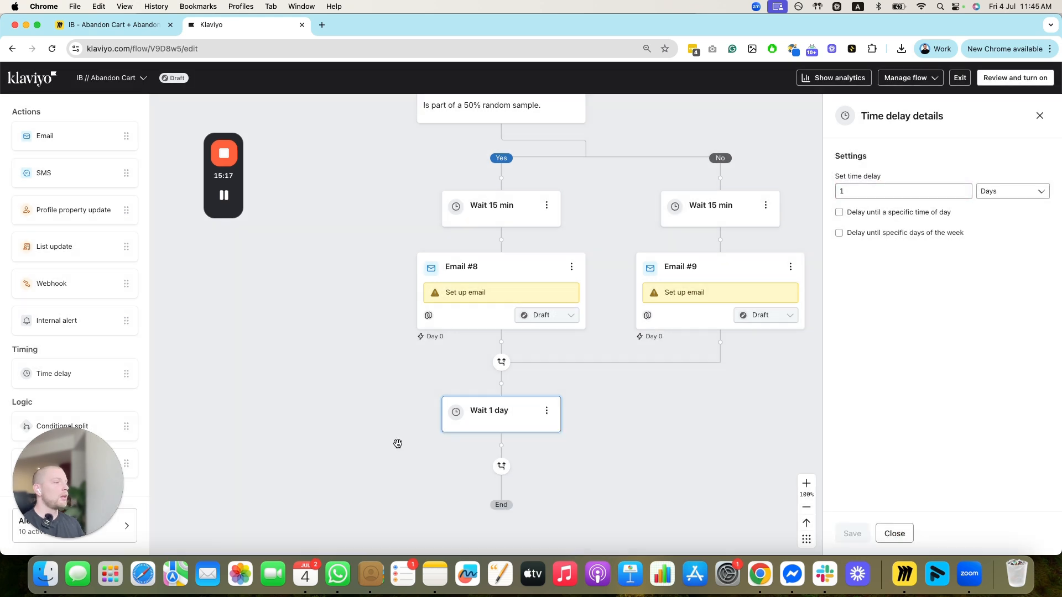
drag(53, 133, 509, 409)
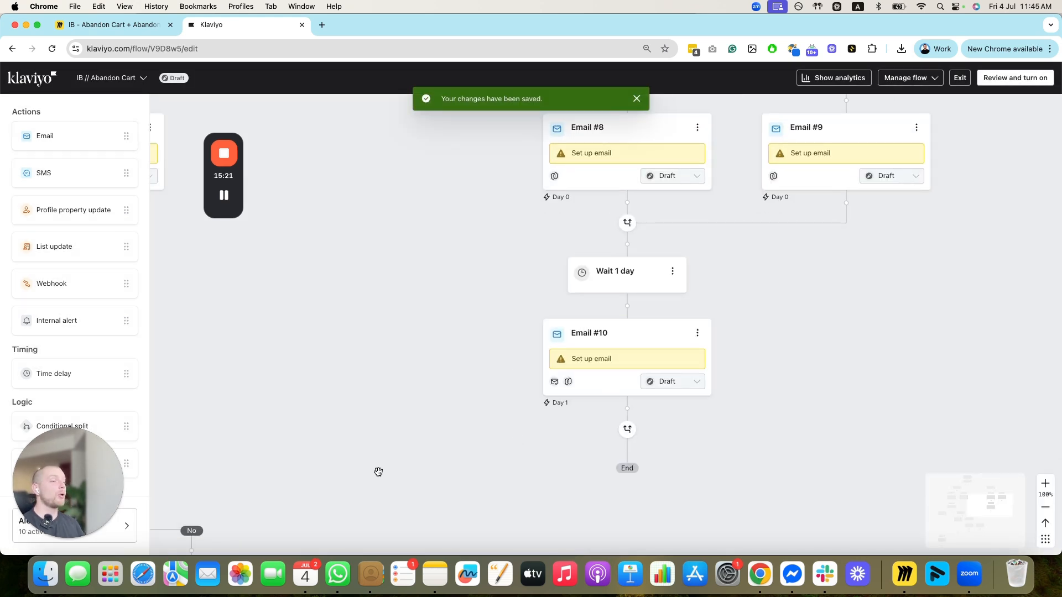
Examine the whole flow, from the last email on the first-time path to a zoomed-out view of both customer branches.
drag(377, 472, 682, 245)
drag(475, 387, 592, 196)
drag(459, 410, 567, 187)
drag(453, 366, 559, 331)
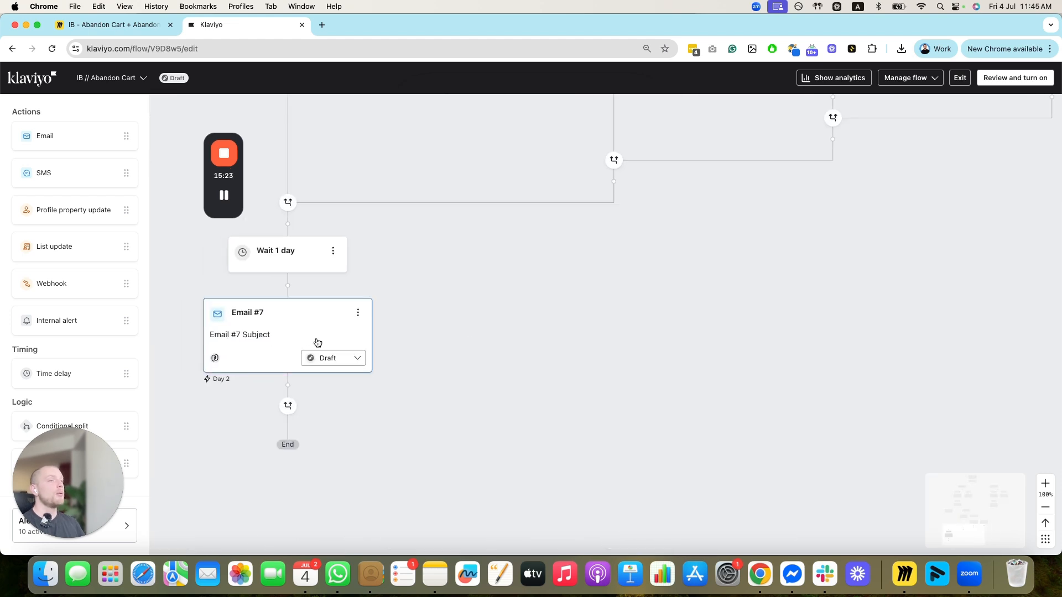
drag(583, 370, 633, 493)
drag(774, 226, 640, 557)
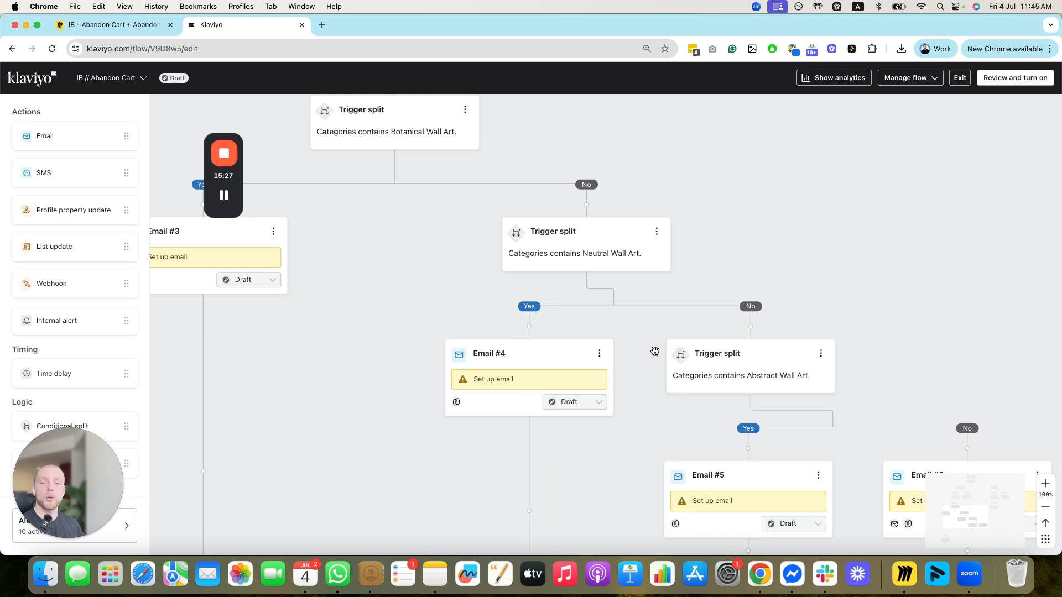
scroll(655, 354, down, 10)
drag(653, 350, 552, 404)
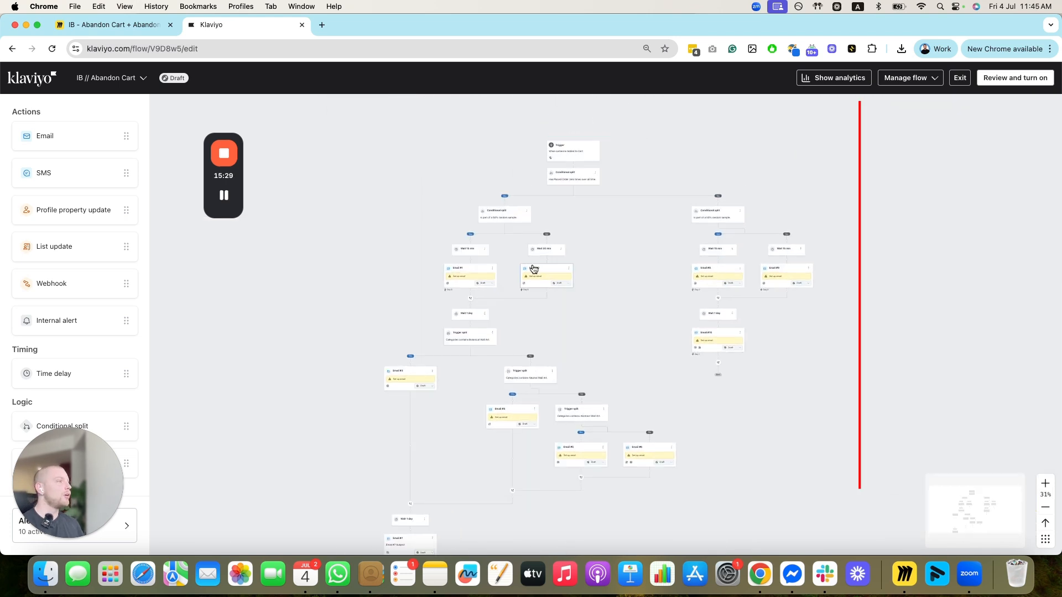
mouse_move(646, 323)
mouse_down()
mouse_move(633, 338)
mouse_move(566, 354)
mouse_up()
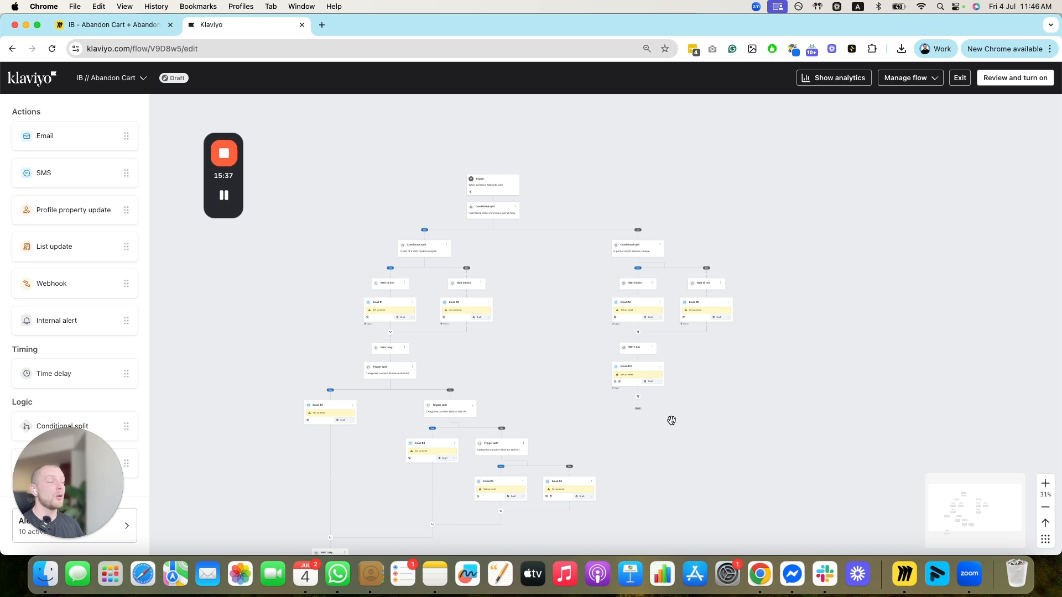
scroll(671, 419, up, 4)
drag(594, 475, 452, 347)
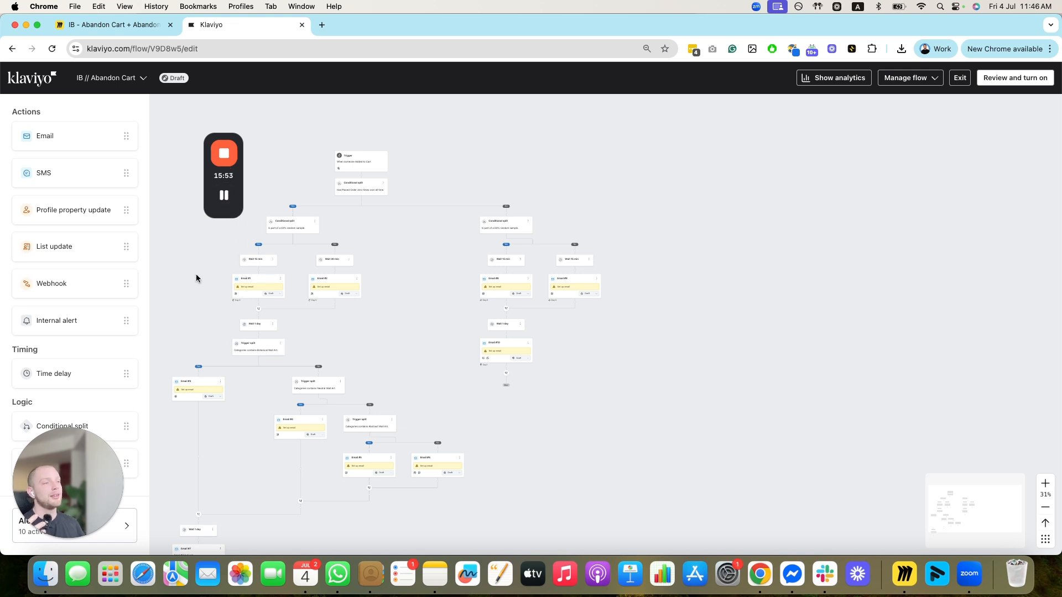
scroll(567, 340, left, 4)
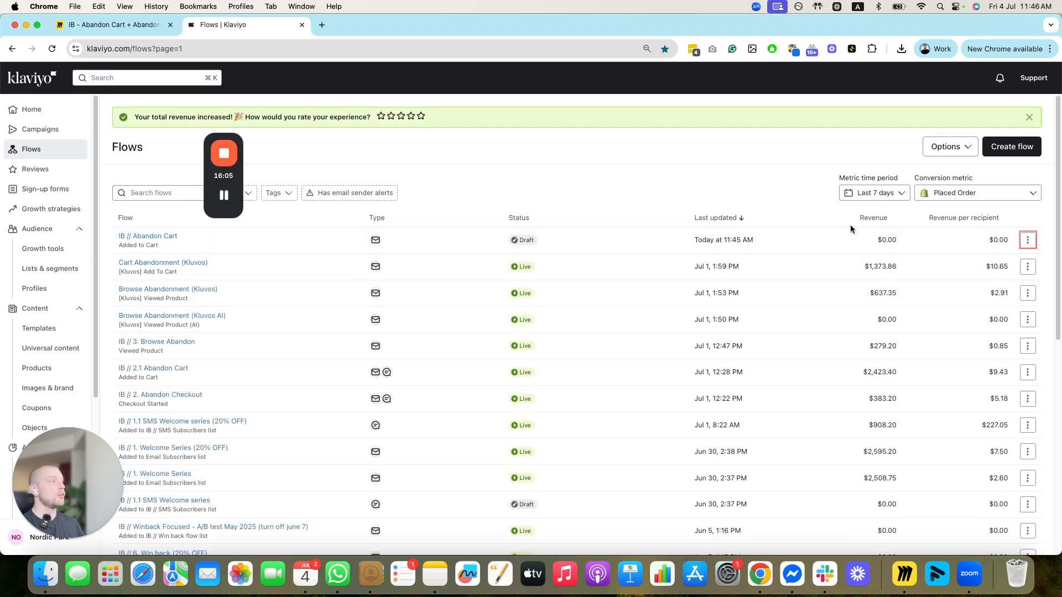
Clone the draft IB // Abandon Cart flow within this account as IB // Abandon Checkout, with Checkout Started as its trigger.
click(1034, 244)
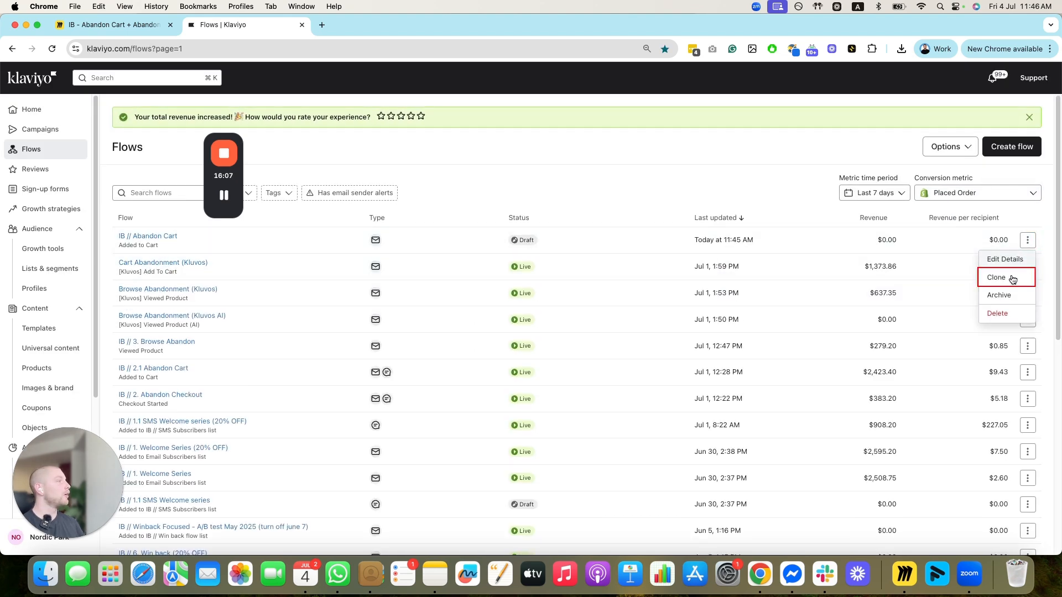
click(995, 281)
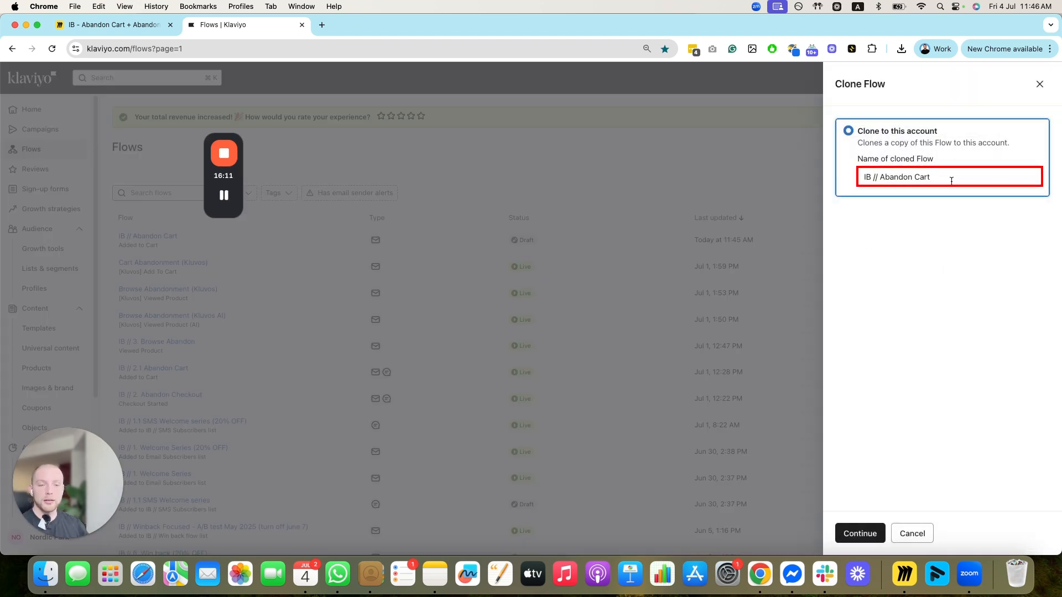
text(hecko)
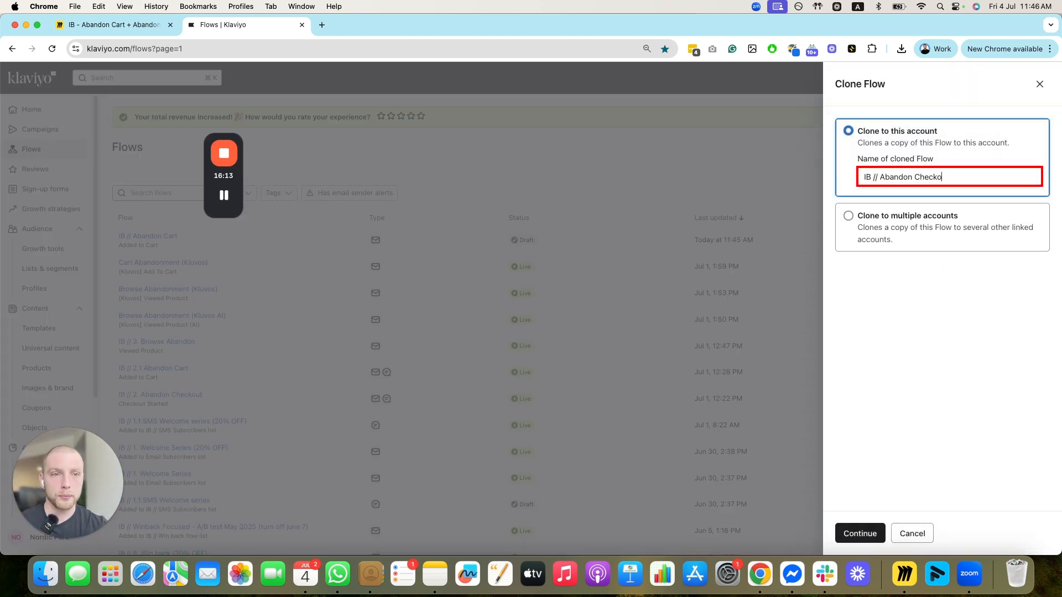
text(ut)
click(862, 534)
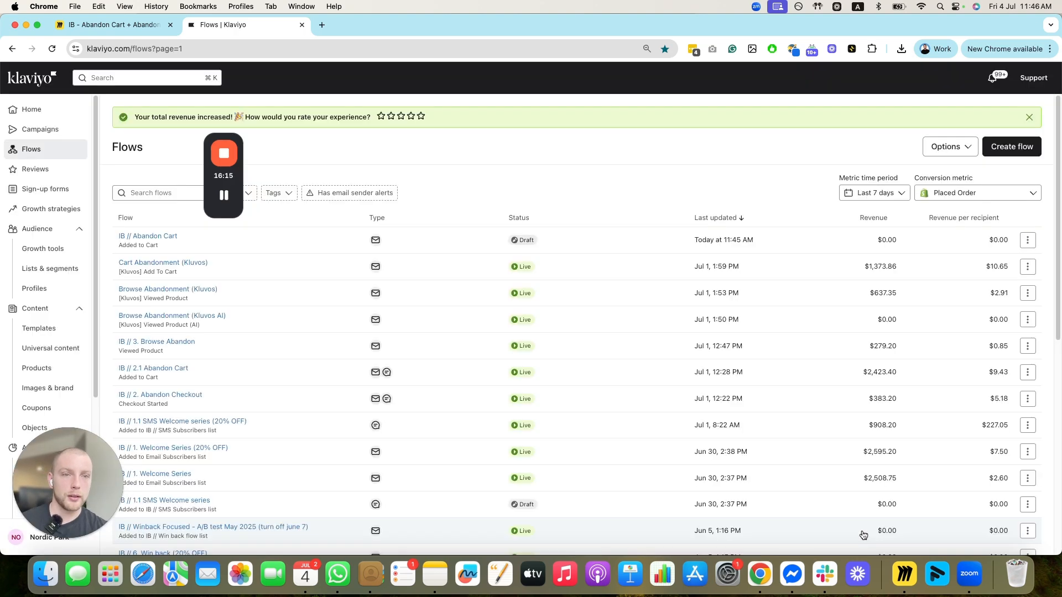
click(535, 331)
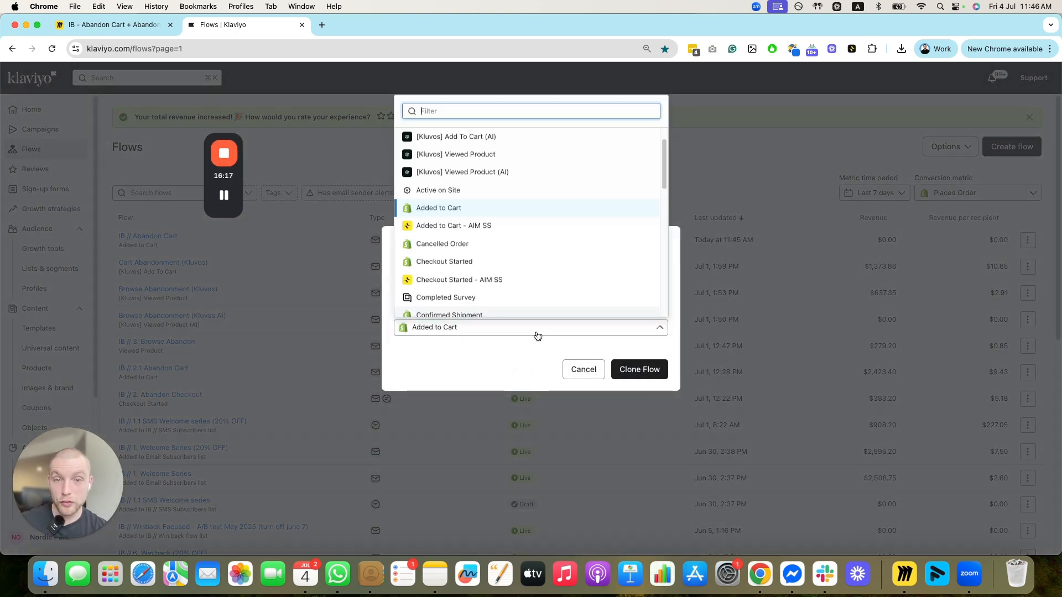
text(chec)
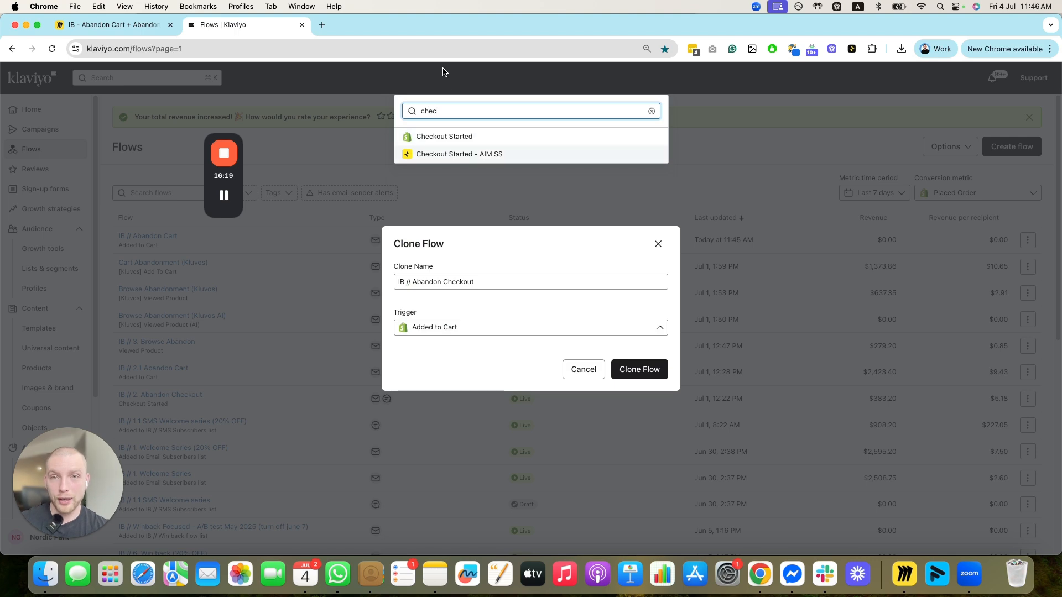
click(448, 147)
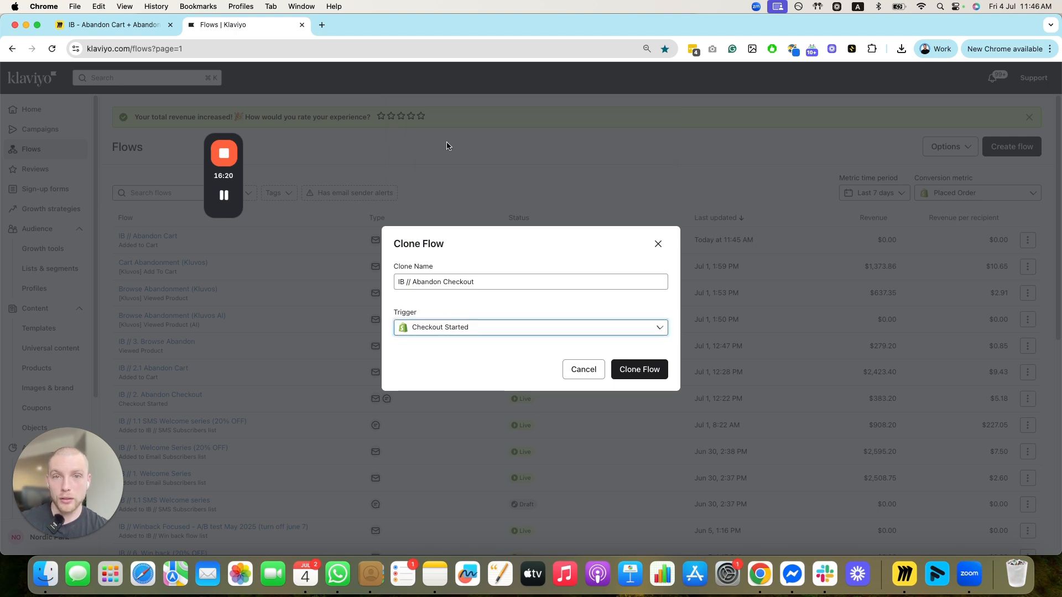
click(631, 375)
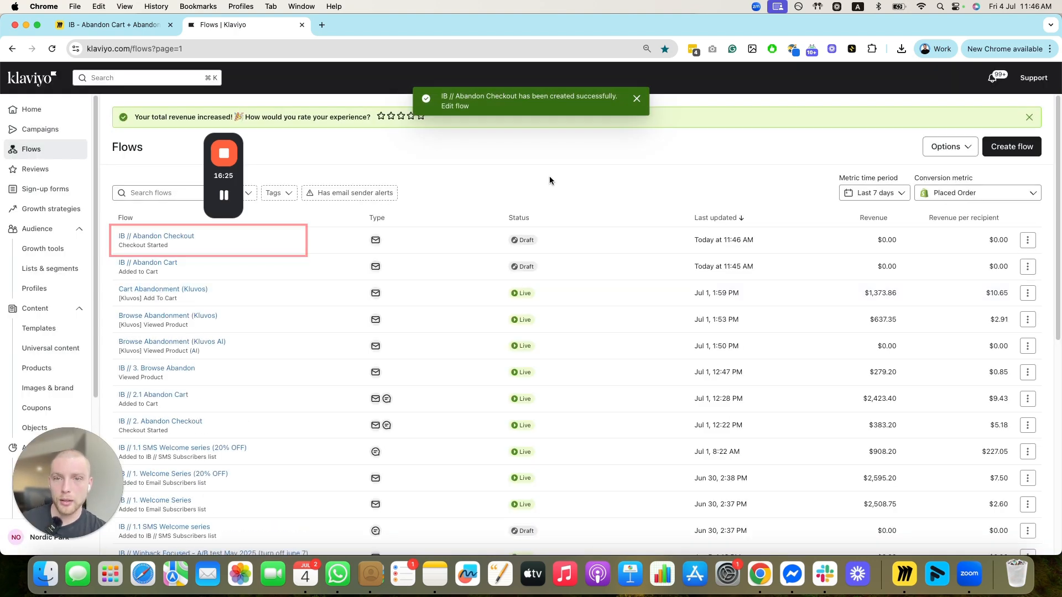
Open the IB // Abandon Checkout flow, remove the Checkout Started profile filter from its trigger, and save the filters.
click(213, 244)
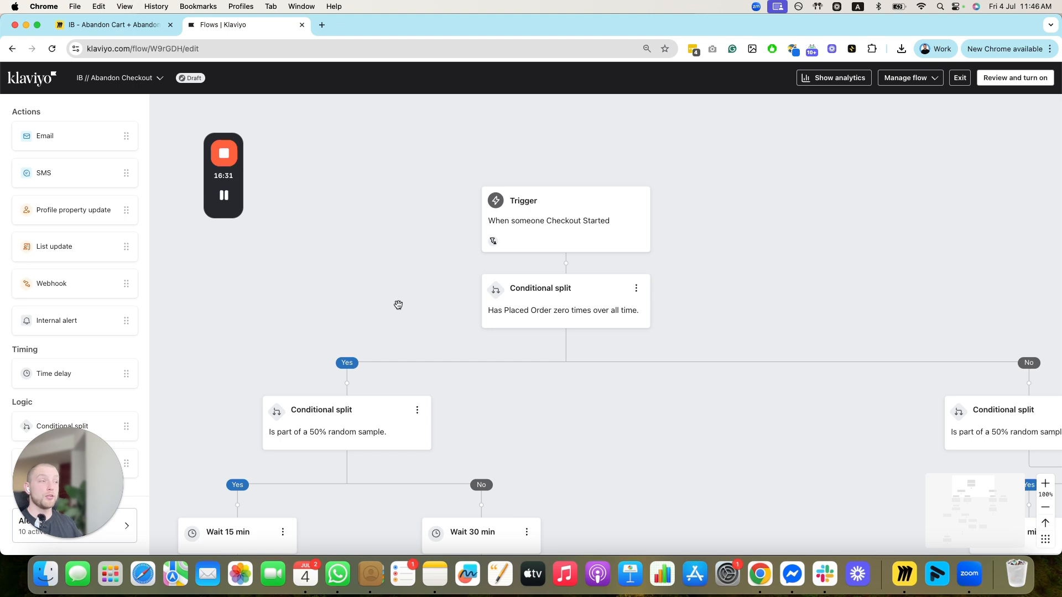
click(516, 218)
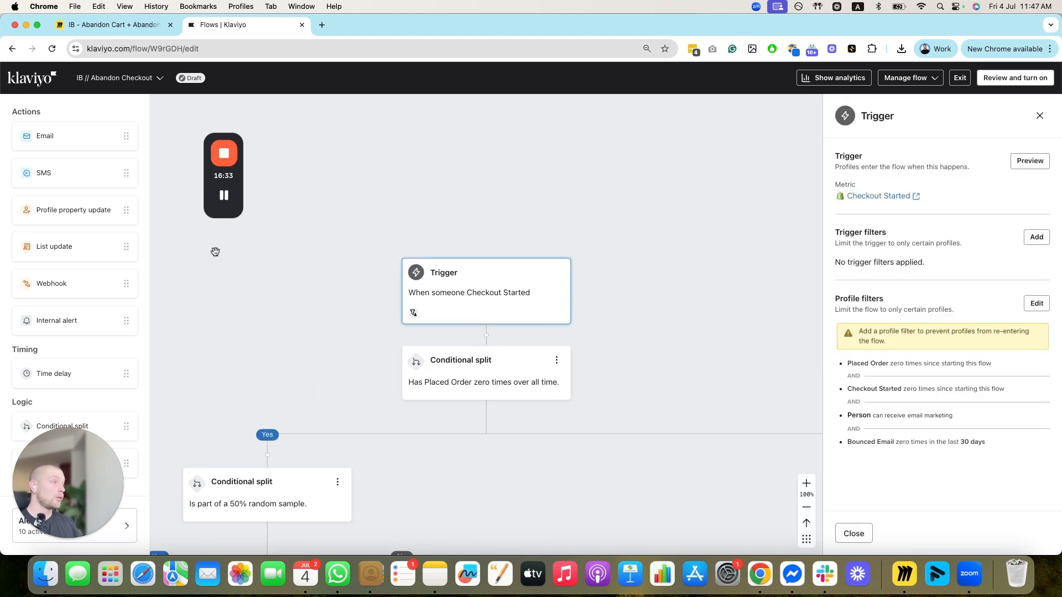
click(1033, 304)
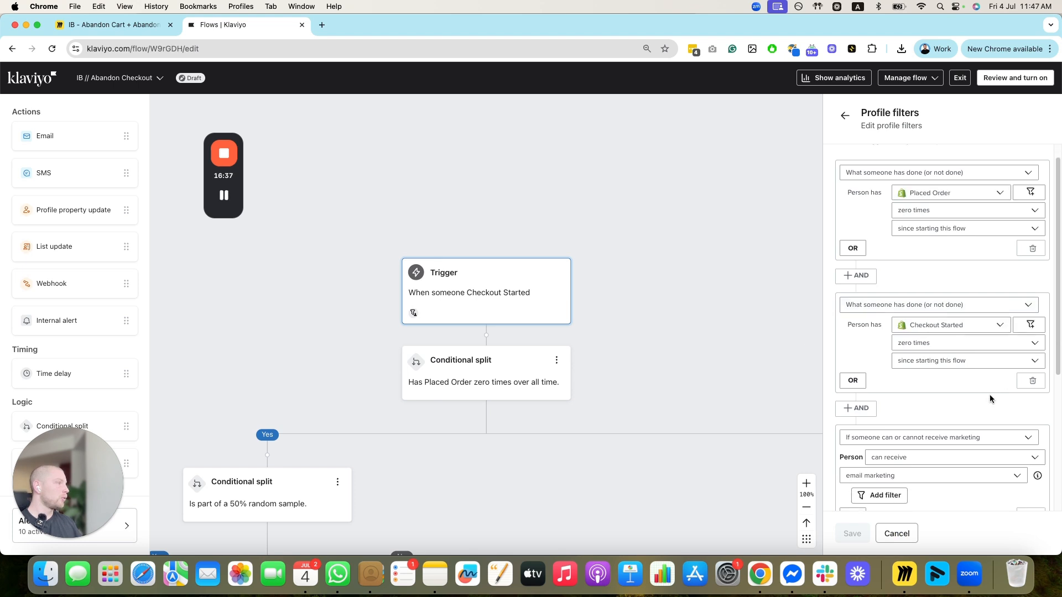
click(1031, 383)
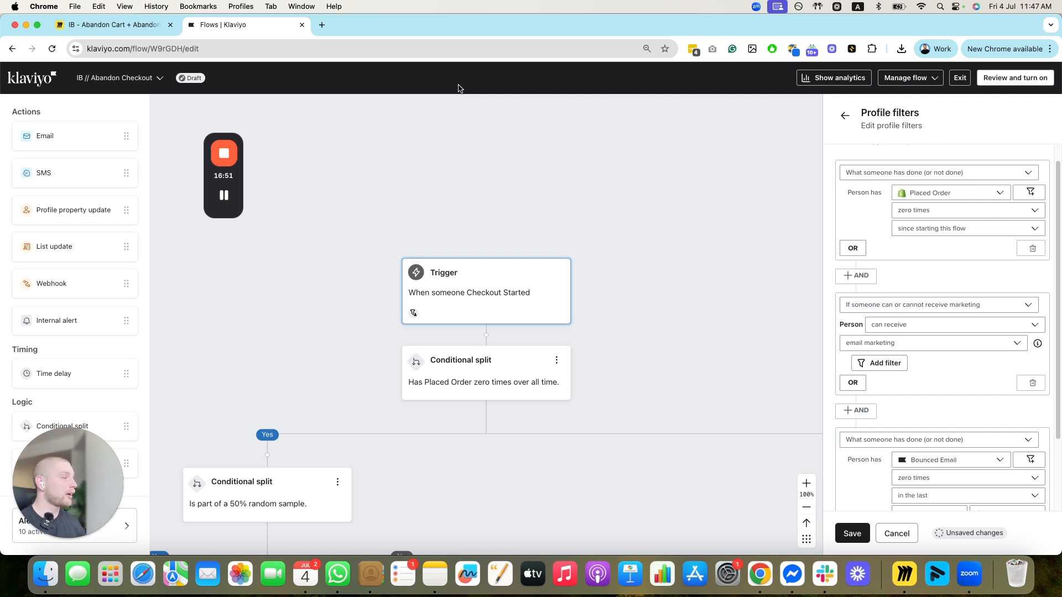
click(838, 544)
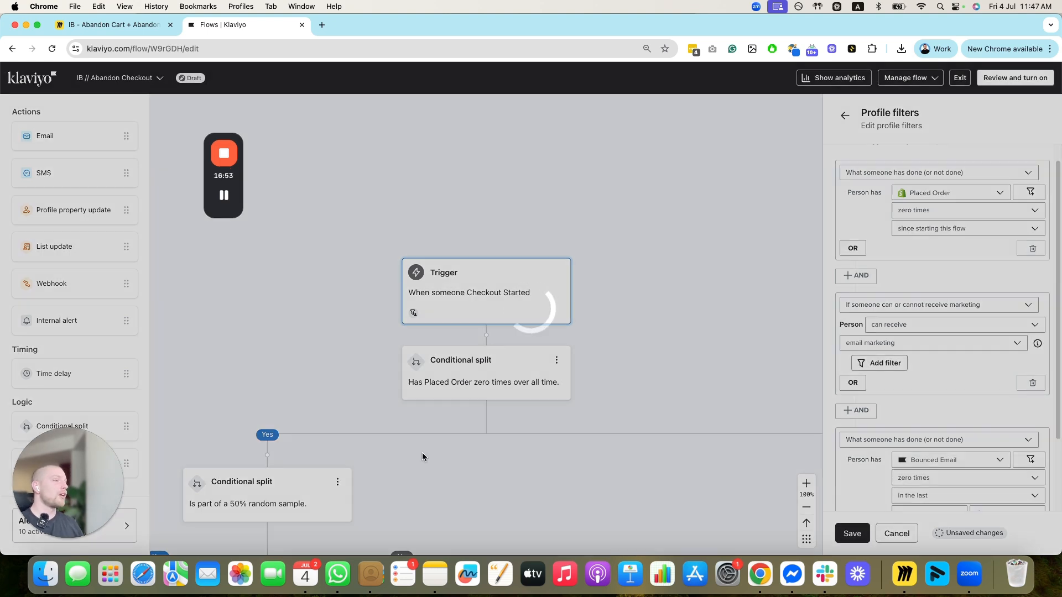
Set the dimension of the Botanical Wall Art trigger split to Collections and open its list of dimension values.
scroll(459, 375, down, 12)
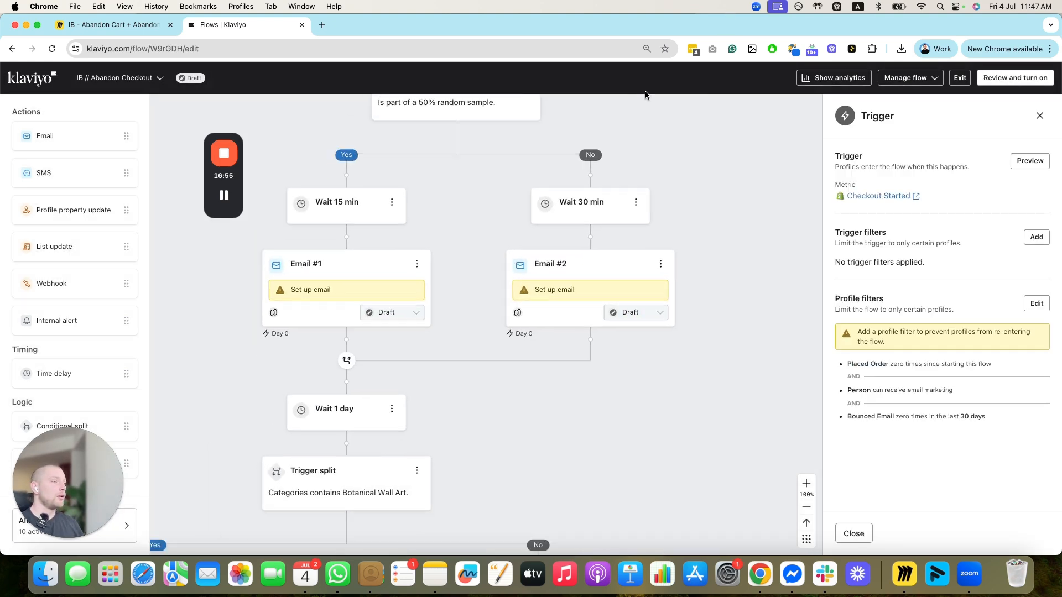
click(402, 313)
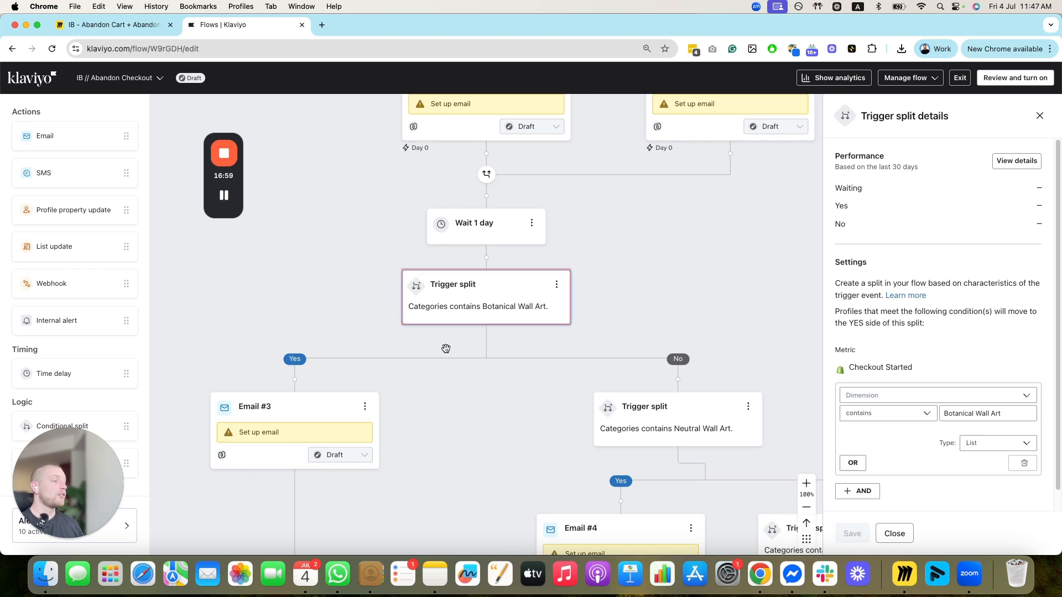
click(919, 395)
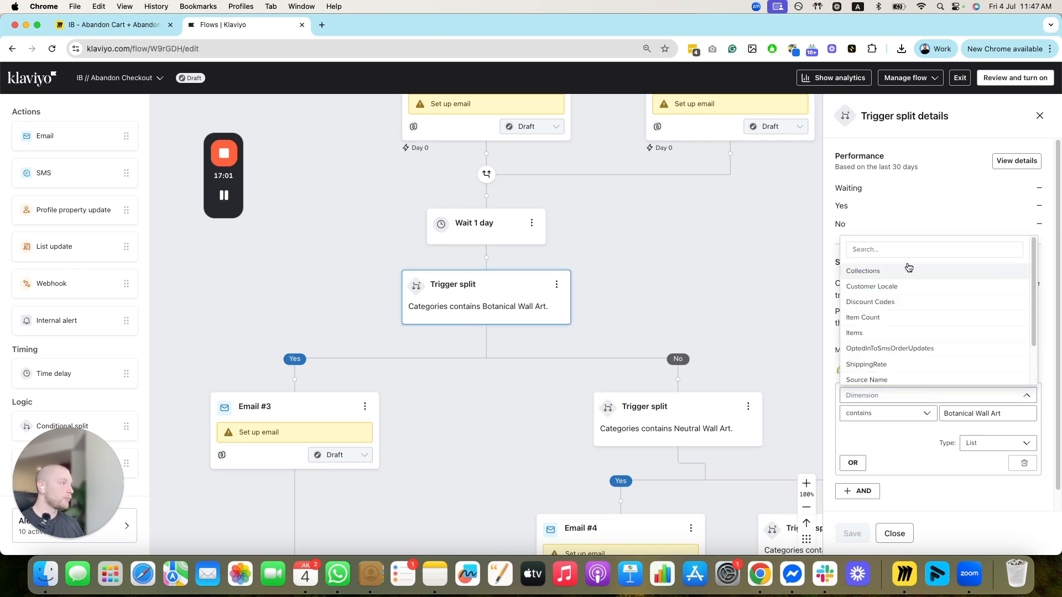
scroll(891, 308, down, 2)
scroll(892, 308, up, 2)
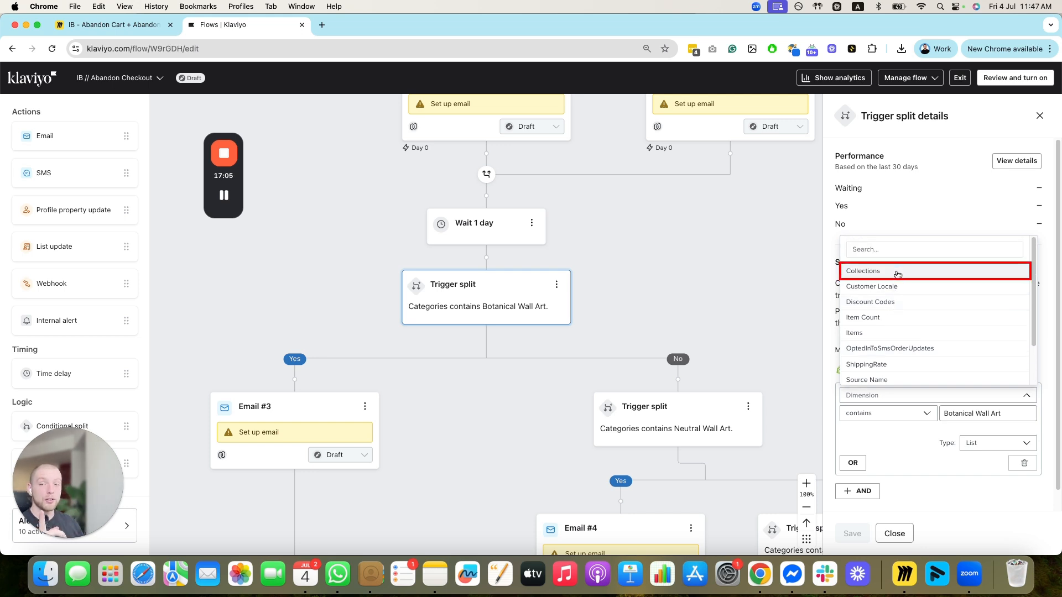
click(896, 273)
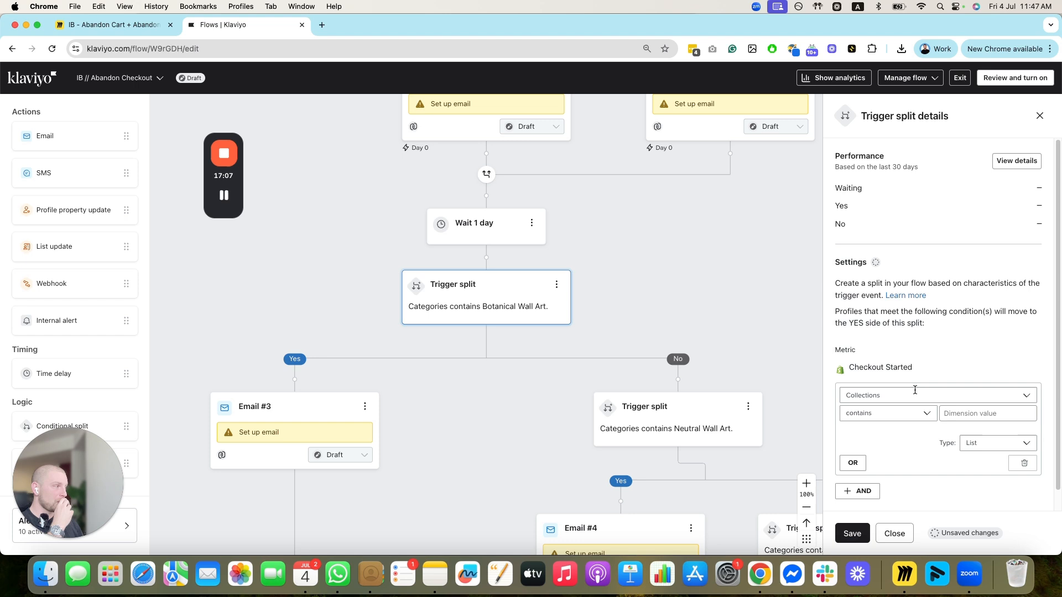
click(966, 416)
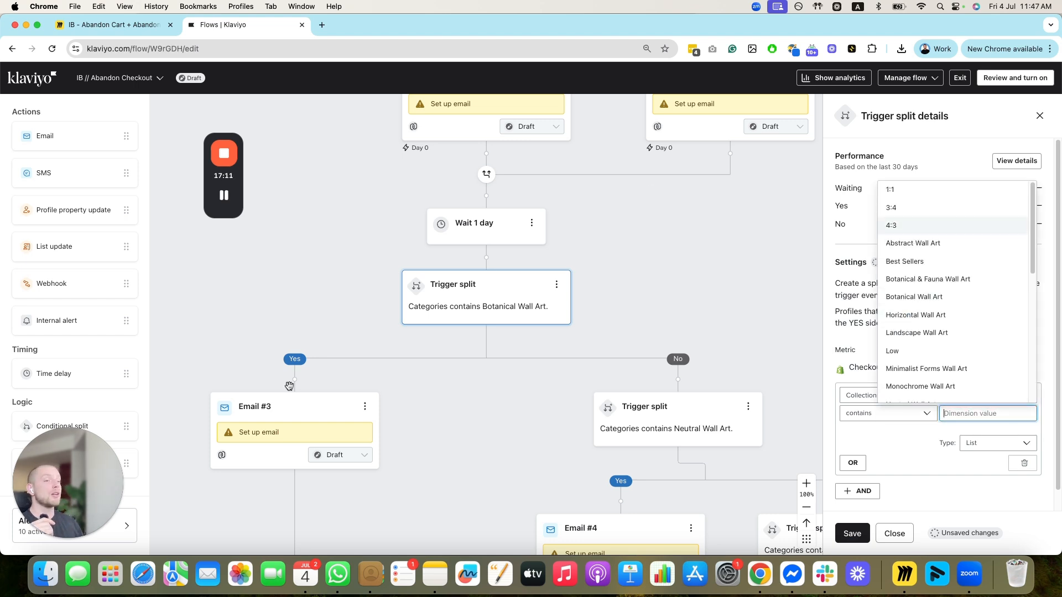
Review the first-time path's category trigger splits and emails, going back up to the Checkout Started trigger.
drag(463, 383, 339, 307)
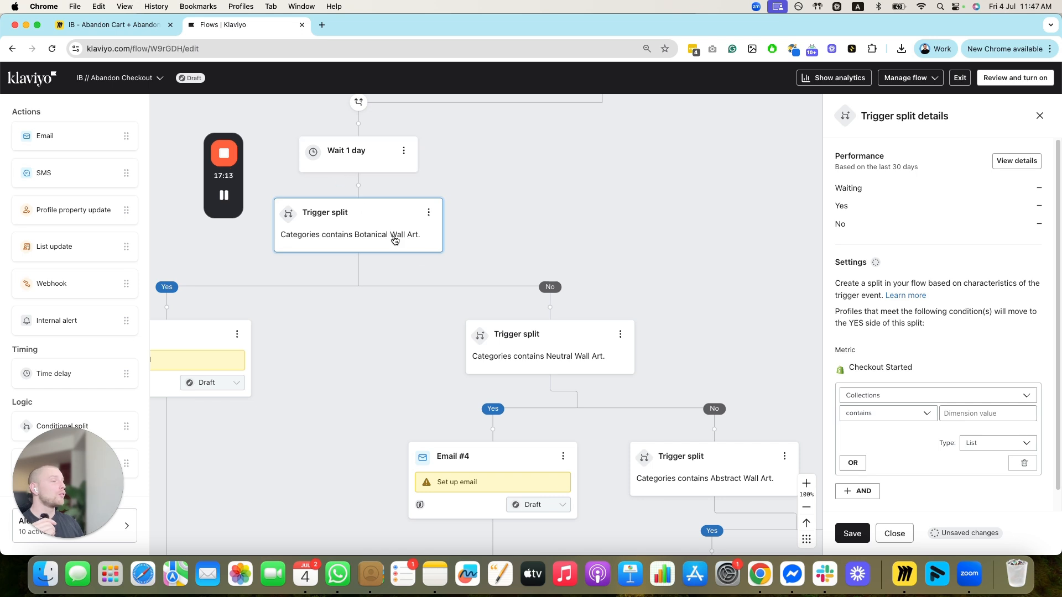
drag(634, 375, 313, 220)
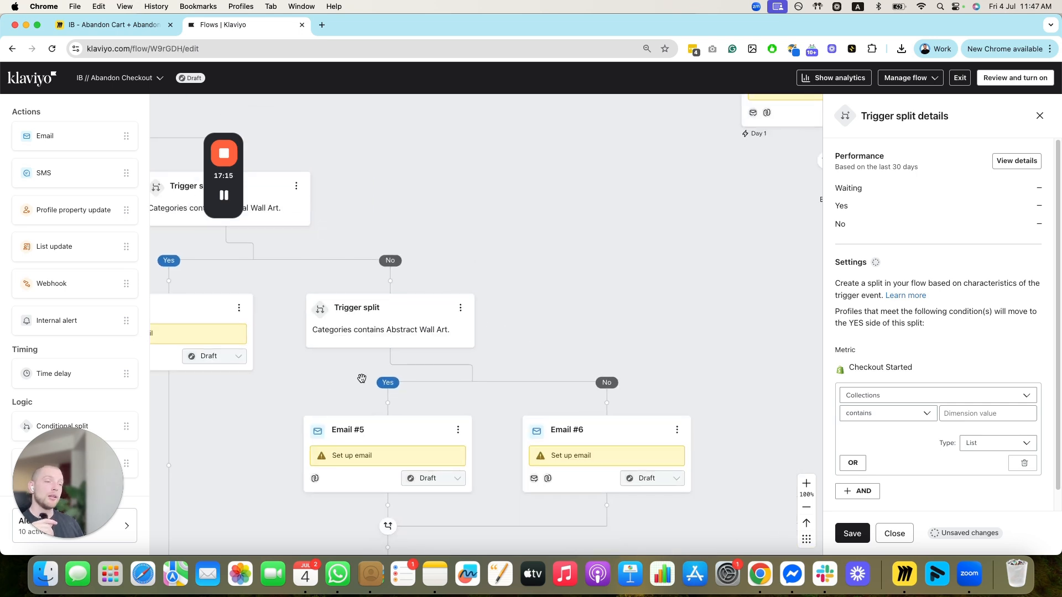
drag(350, 375, 455, 447)
mouse_move(408, 339)
mouse_down()
mouse_move(468, 332)
mouse_move(634, 133)
mouse_up()
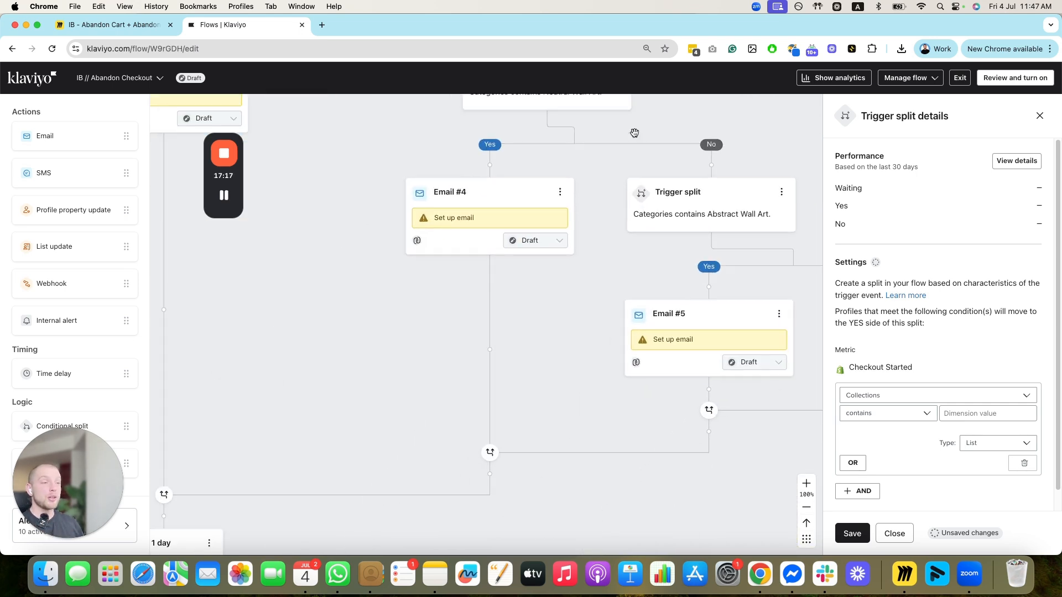
mouse_move(487, 330)
mouse_down()
mouse_move(566, 315)
mouse_move(617, 202)
mouse_up()
drag(508, 123, 491, 213)
mouse_move(531, 102)
mouse_down()
mouse_move(487, 288)
mouse_move(426, 392)
mouse_up()
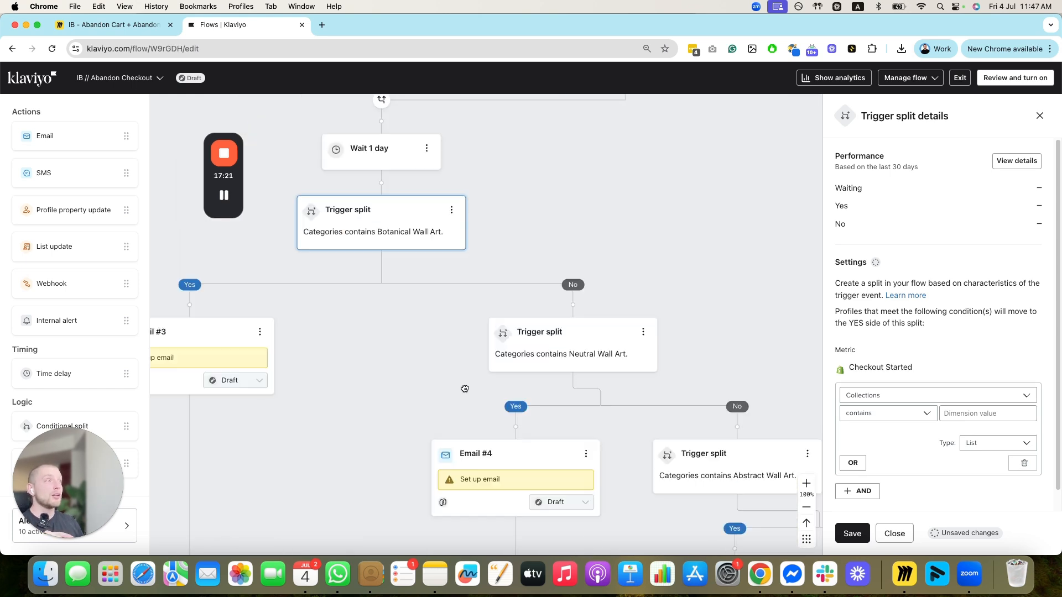
mouse_move(530, 182)
mouse_down()
mouse_move(530, 291)
mouse_move(493, 373)
mouse_up()
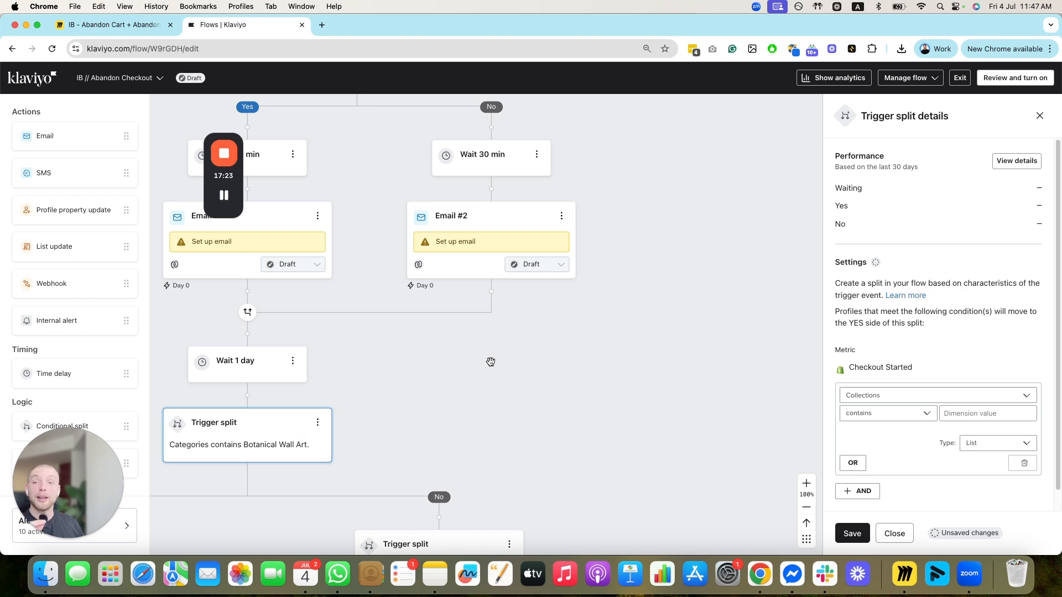
drag(455, 322, 505, 458)
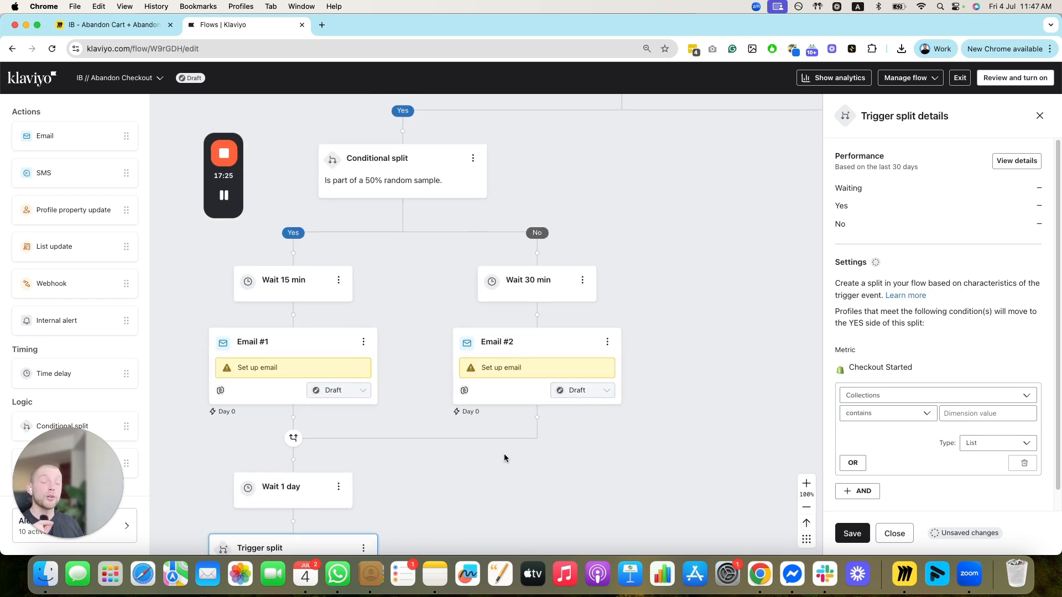
drag(522, 276, 426, 406)
drag(590, 313, 542, 394)
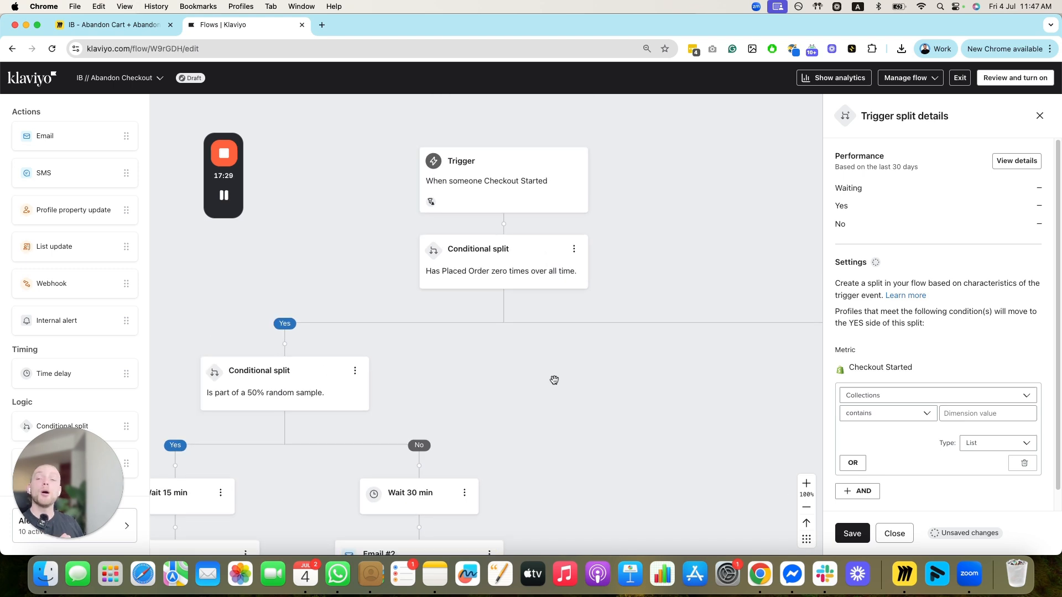
Examine the overall structure of the abandon checkout flow, and switch to the Miro board to view its plan.
scroll(629, 225, down, 3)
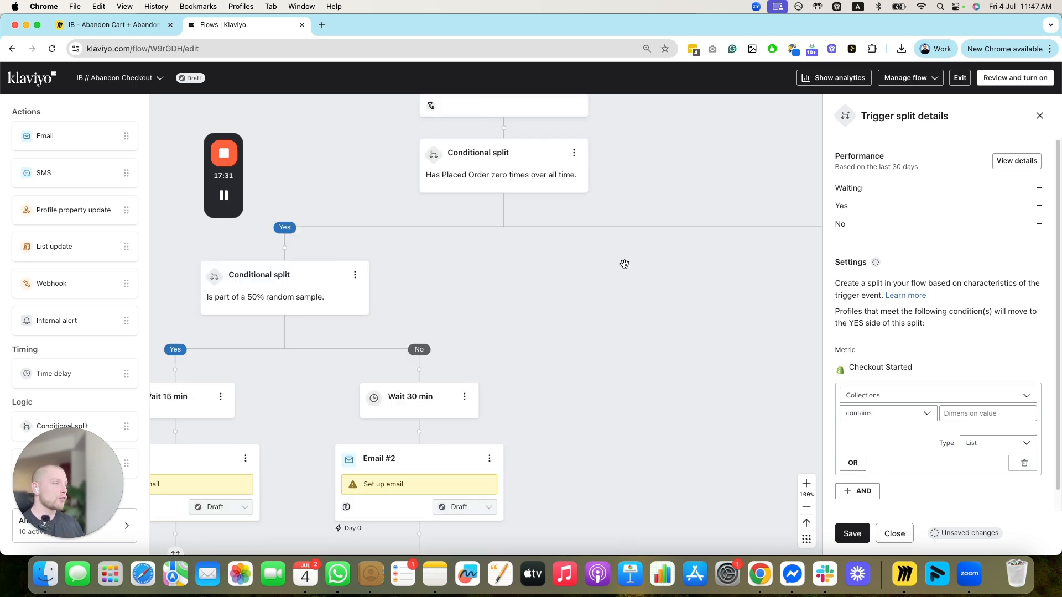
scroll(624, 265, down, 2)
scroll(621, 268, up, 3)
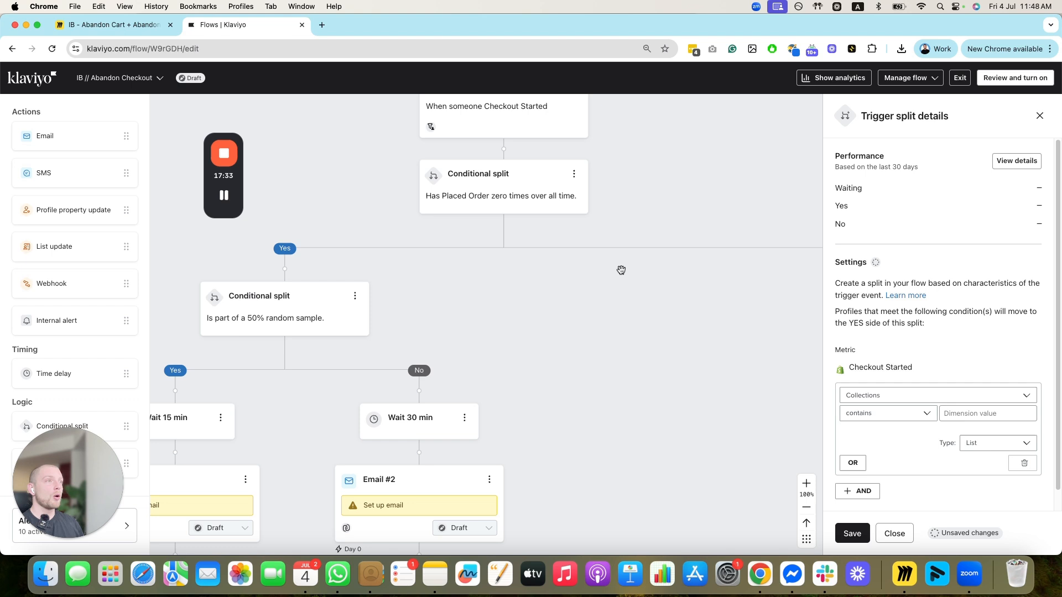
scroll(619, 268, down, 10)
scroll(472, 312, up, 10)
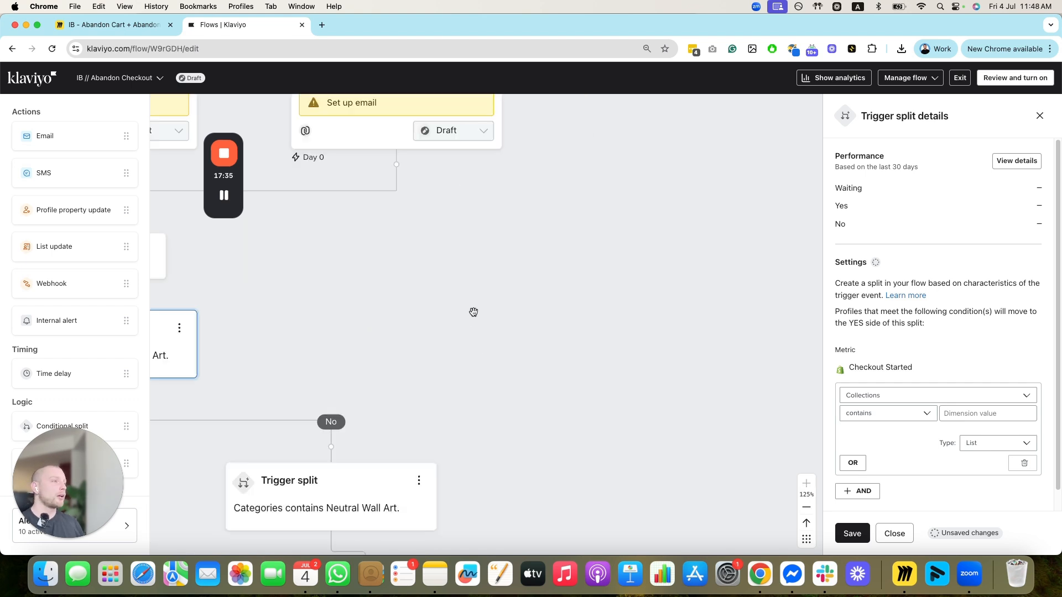
scroll(471, 313, down, 3)
drag(470, 316, 556, 374)
scroll(555, 374, down, 4)
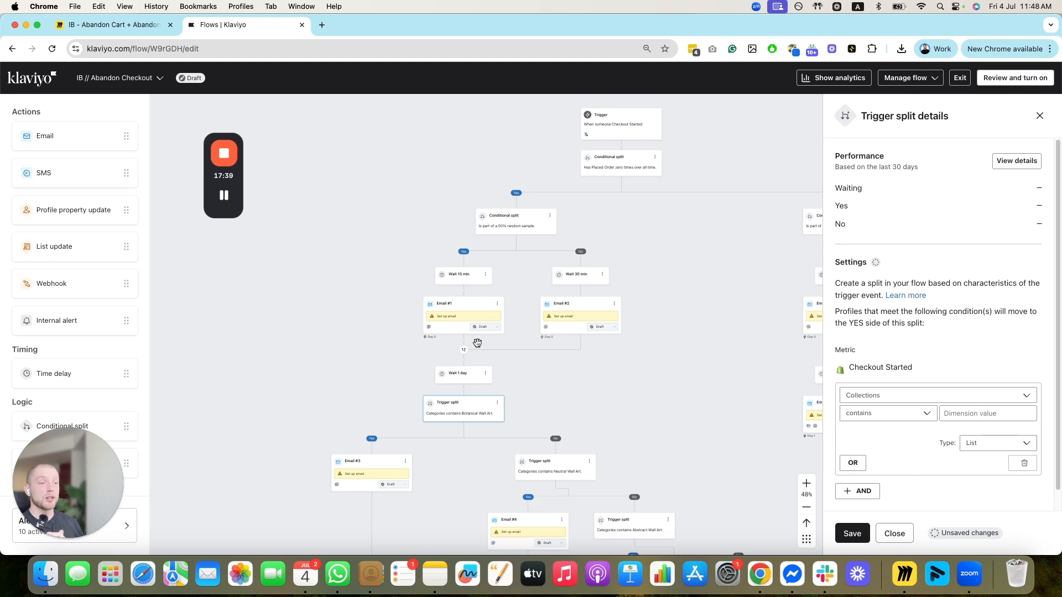
click(126, 27)
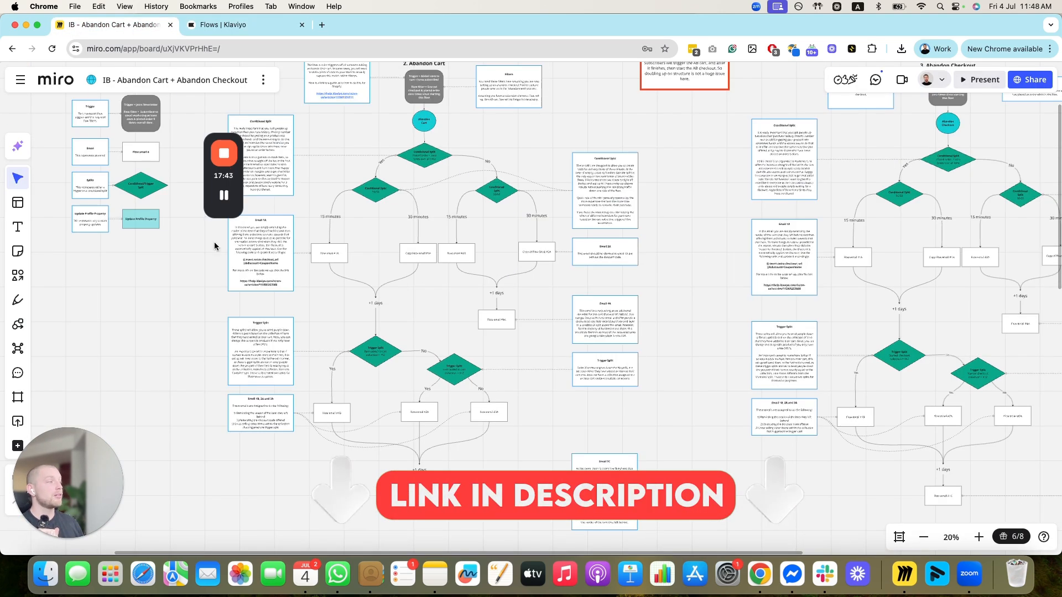